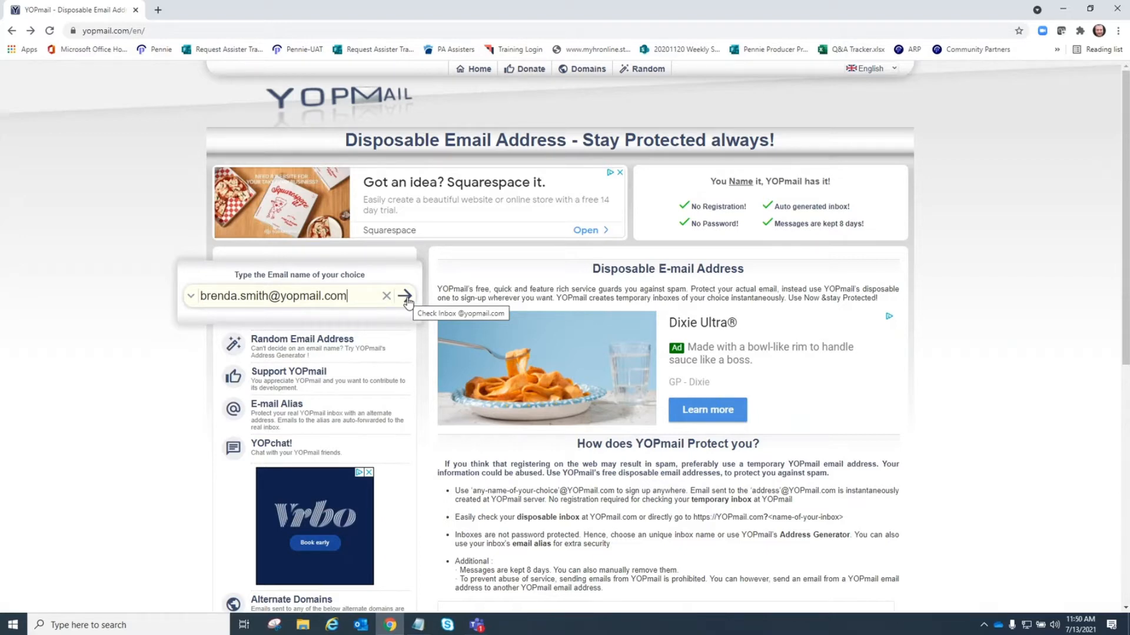
- Open the YOPmail inbox and select the activation link in the Pennie account-created email
{"action": "left_click", "coordinate": [405, 297]}
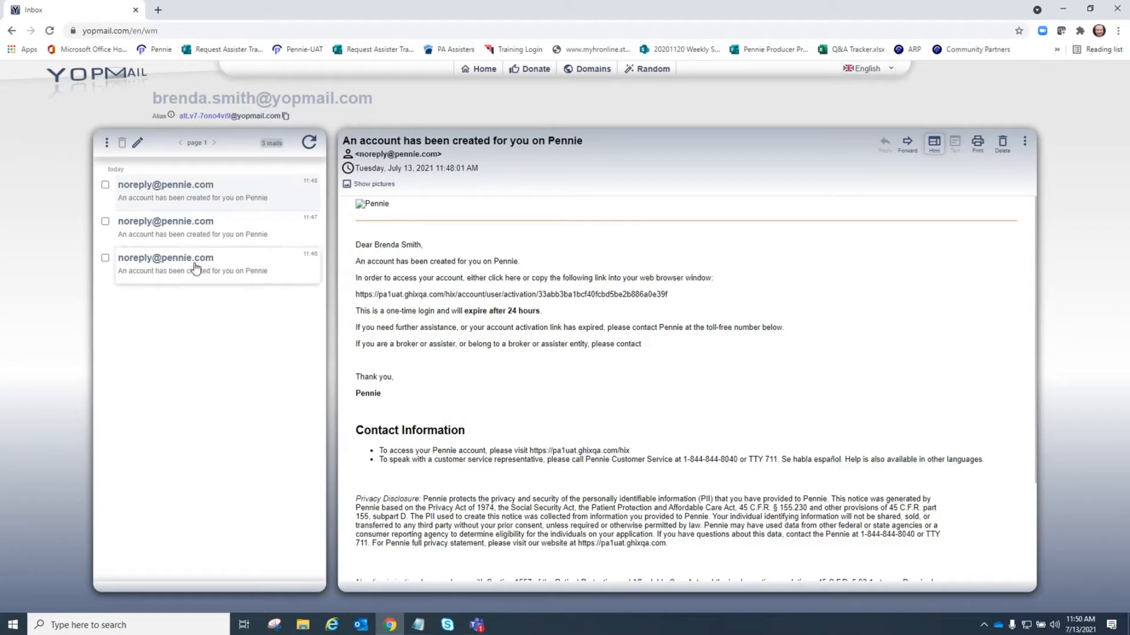
{"action": "left_click_drag", "start_coordinate": [672, 294], "coordinate": [357, 297]}
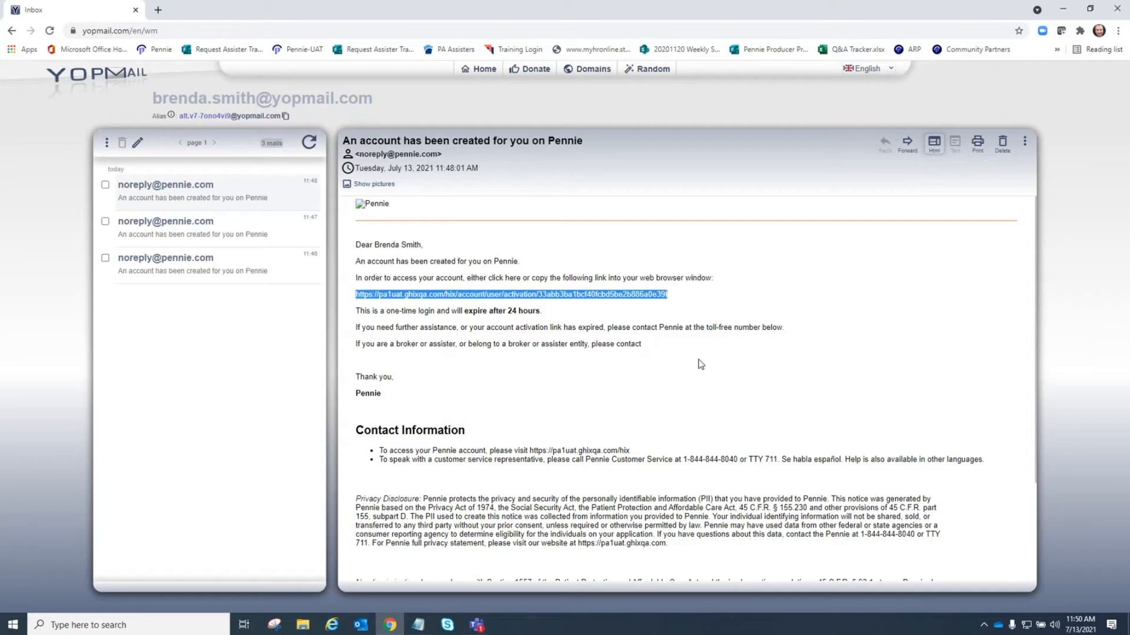
- Copy the activation link, paste it into a new Chrome tab, and load it
{"action": "right_click", "coordinate": [471, 293]}
{"action": "left_click", "coordinate": [479, 306]}
{"action": "left_click", "coordinate": [156, 11]}
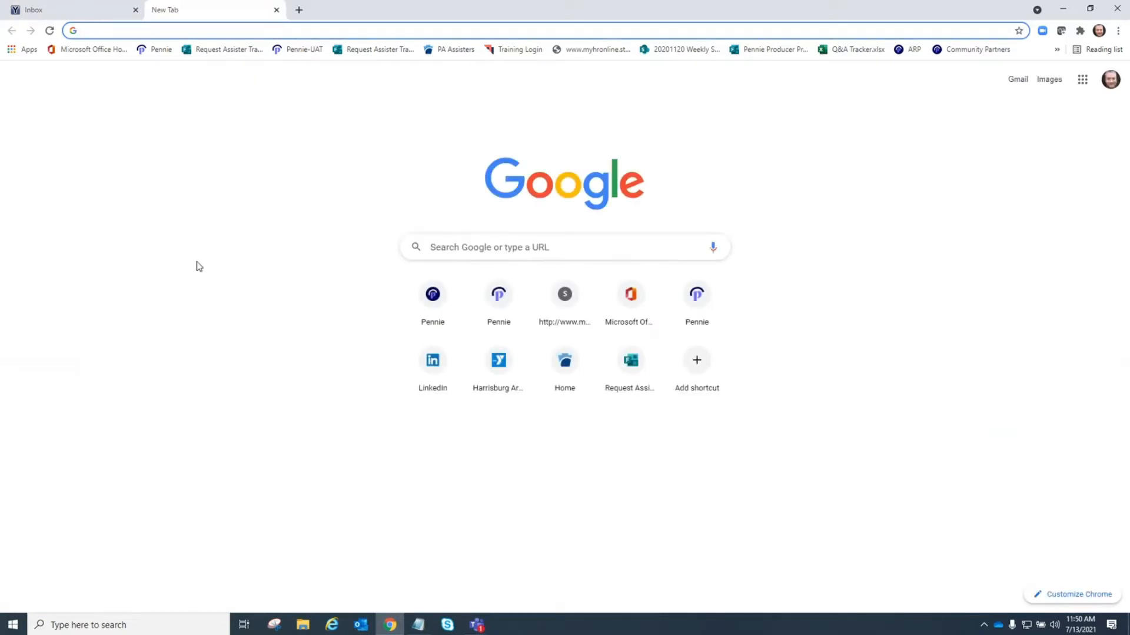
{"action": "key", "text": "ctrl+v"}
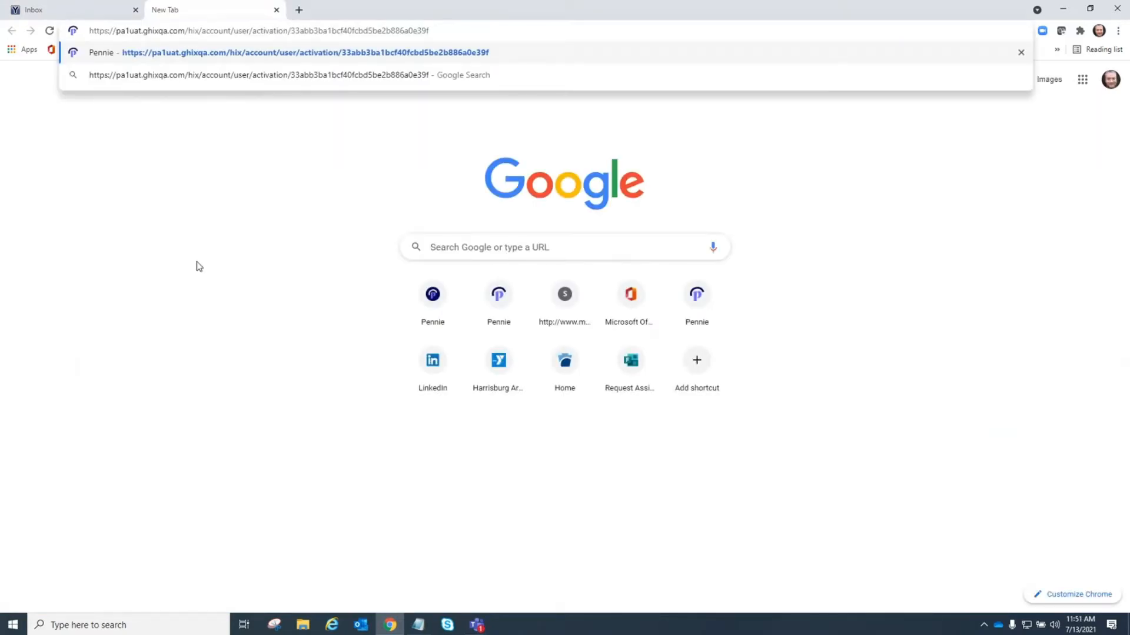
{"action": "key", "text": "Return"}
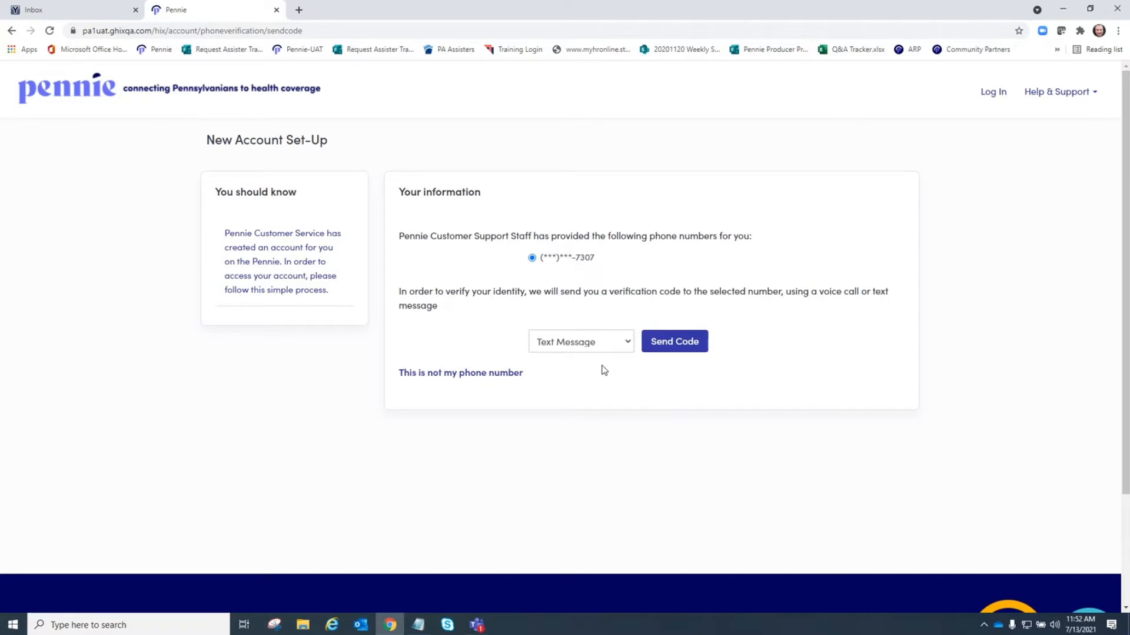
{"action": "left_click", "coordinate": [629, 347]}
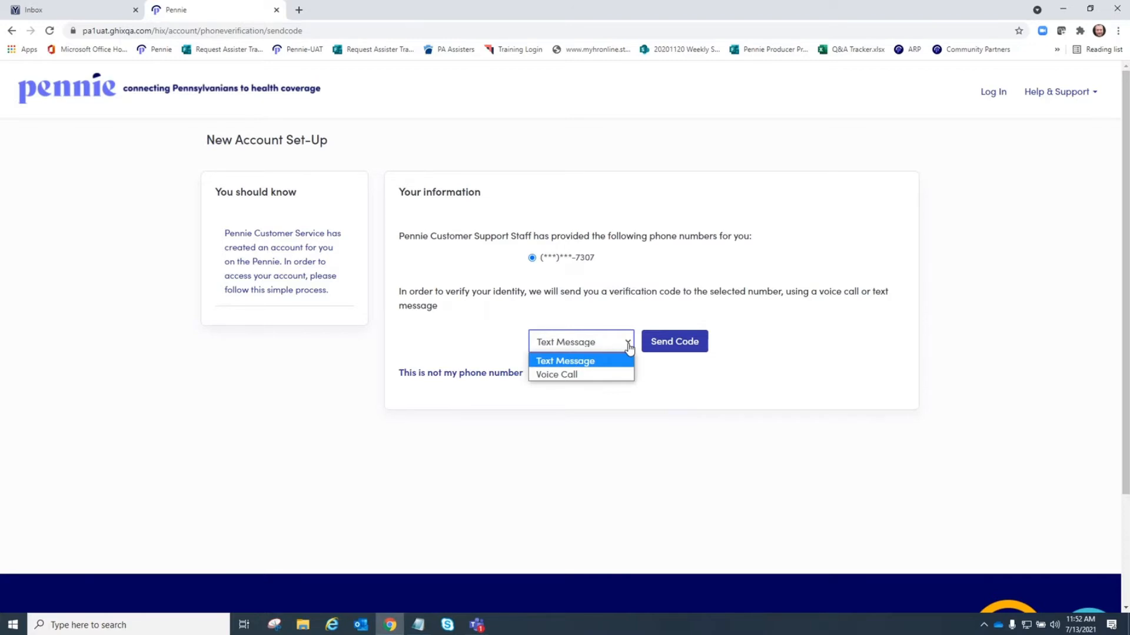
{"action": "left_click", "coordinate": [662, 297]}
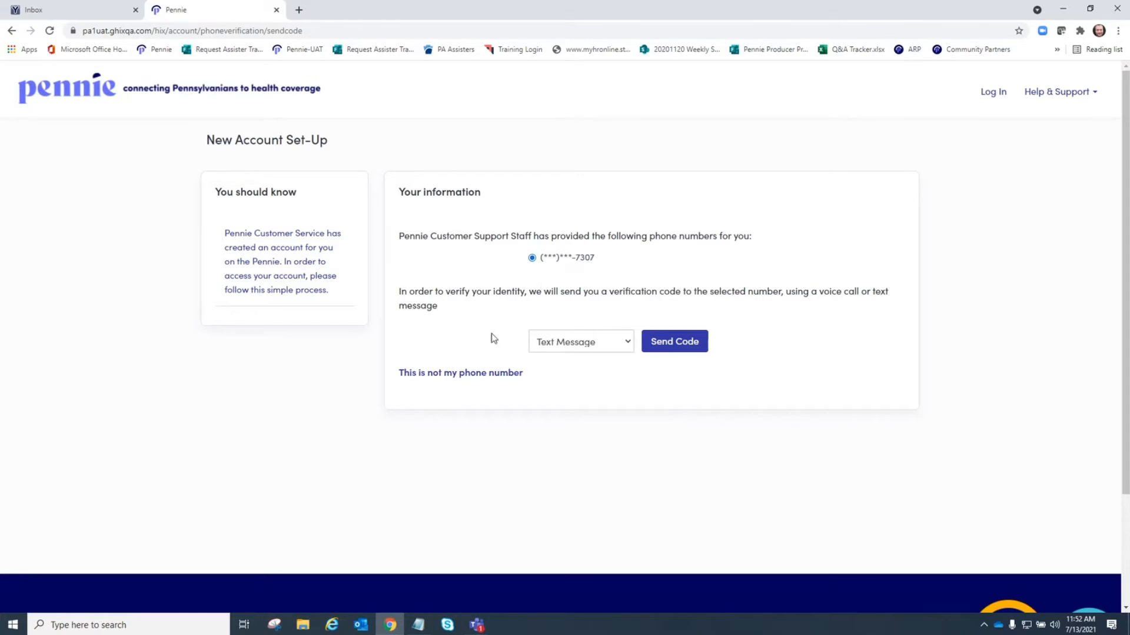
{"action": "left_click", "coordinate": [483, 376]}
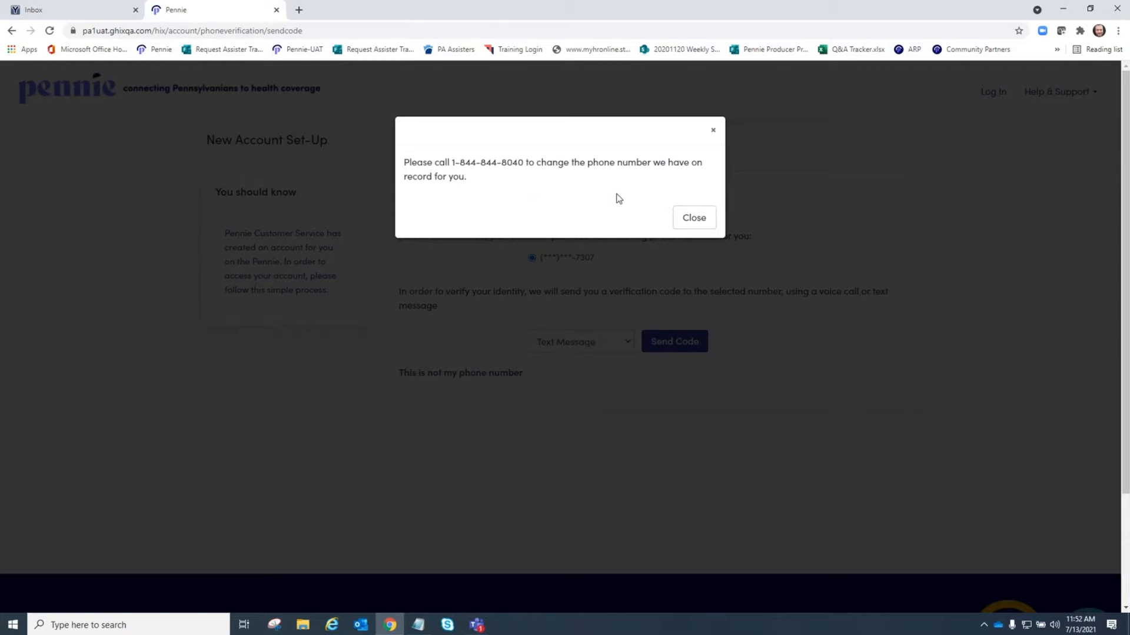
{"action": "left_click", "coordinate": [694, 217]}
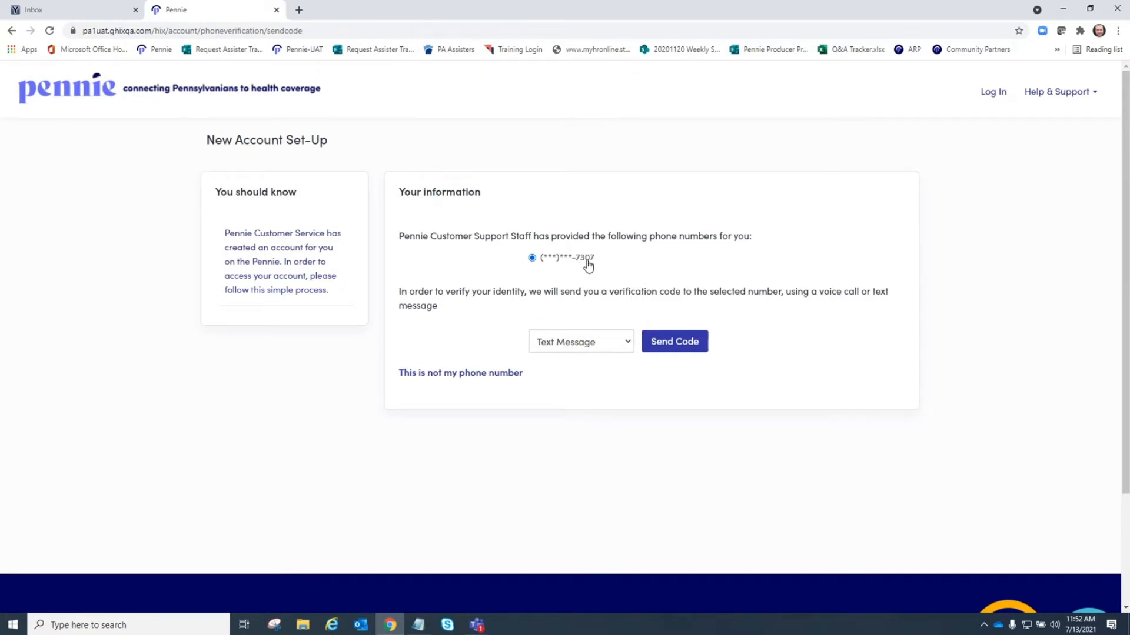
{"action": "left_click", "coordinate": [680, 346]}
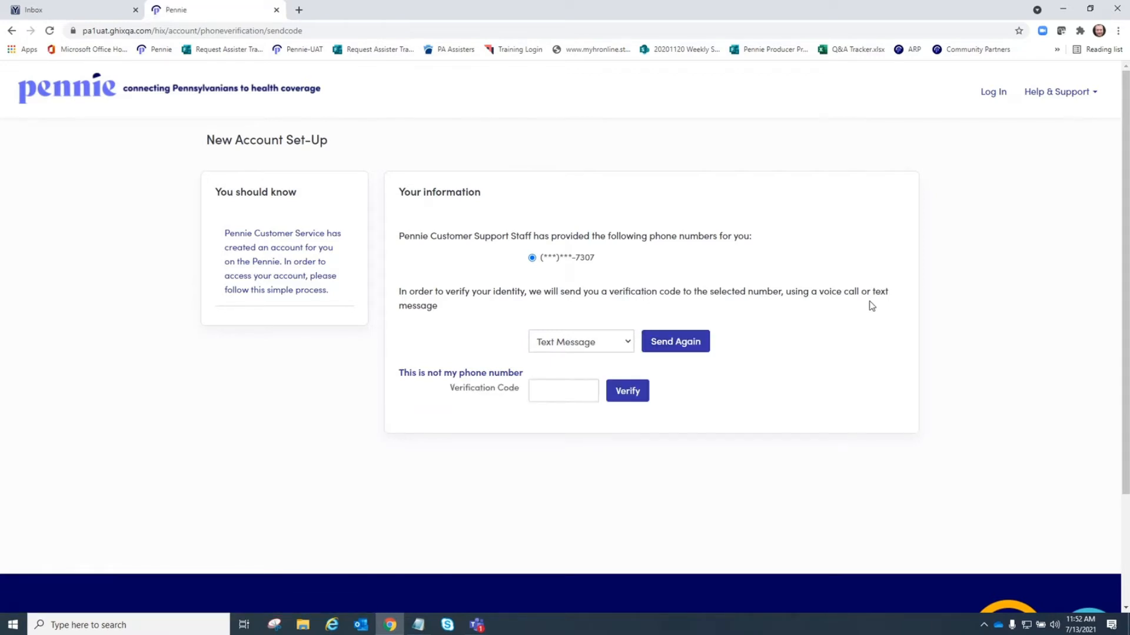
- Enter the texted verification code into the Verification Code field and verify it
{"action": "left_click", "coordinate": [566, 393]}
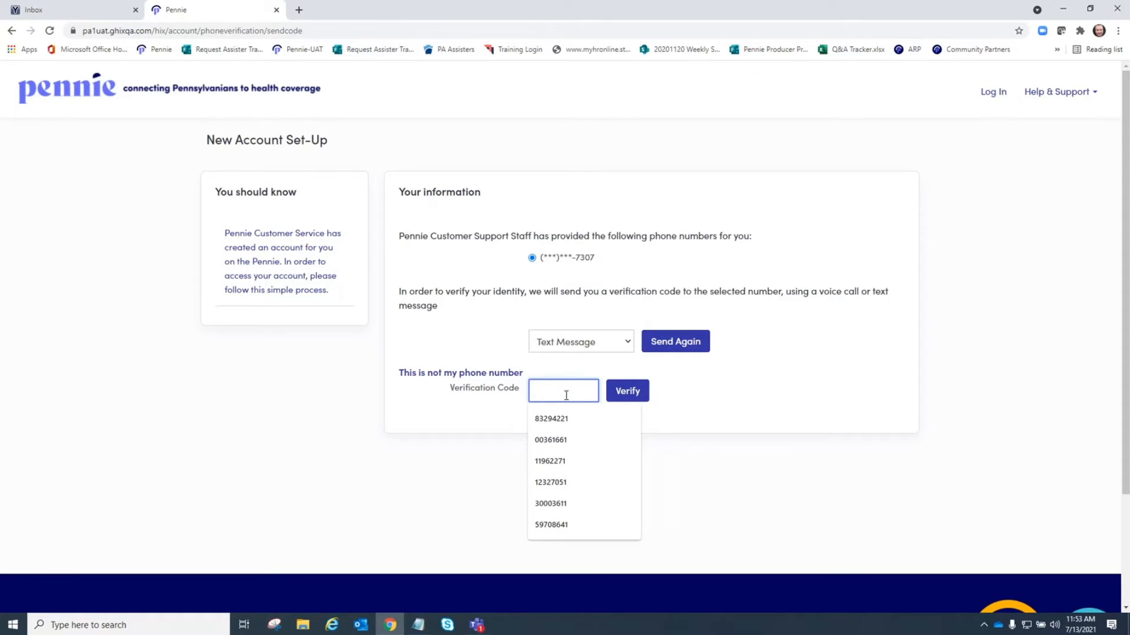
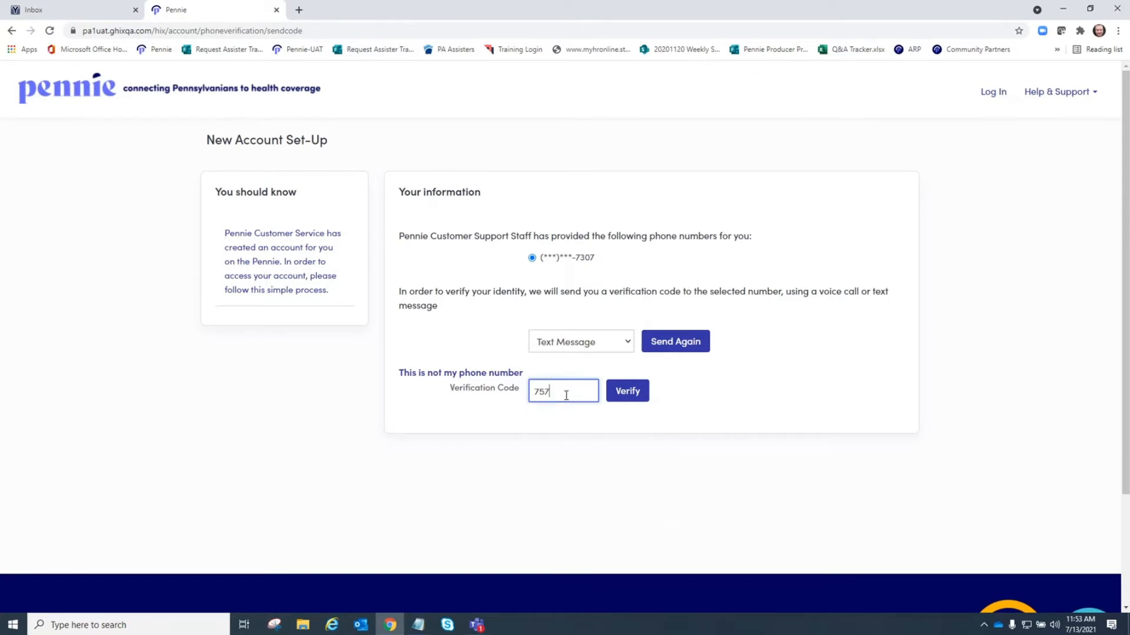
{"action": "left_click", "coordinate": [628, 394]}
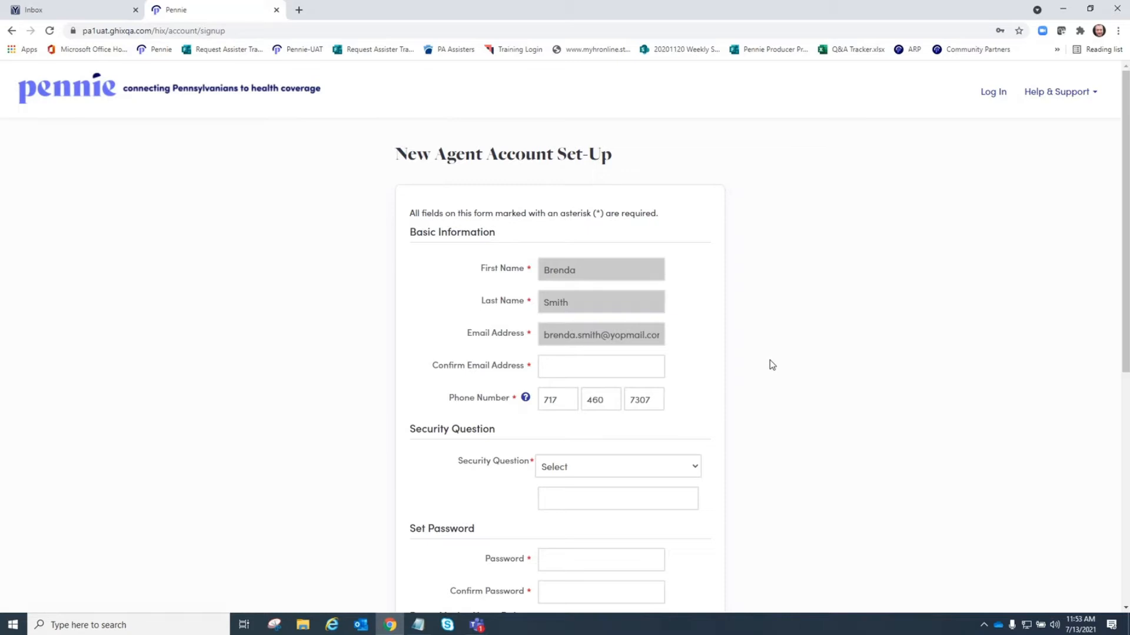
- Type the agent's email address into the Confirm Email Address field
{"action": "scroll", "coordinate": [628, 273], "scroll_direction": "down", "scroll_amount": 1}
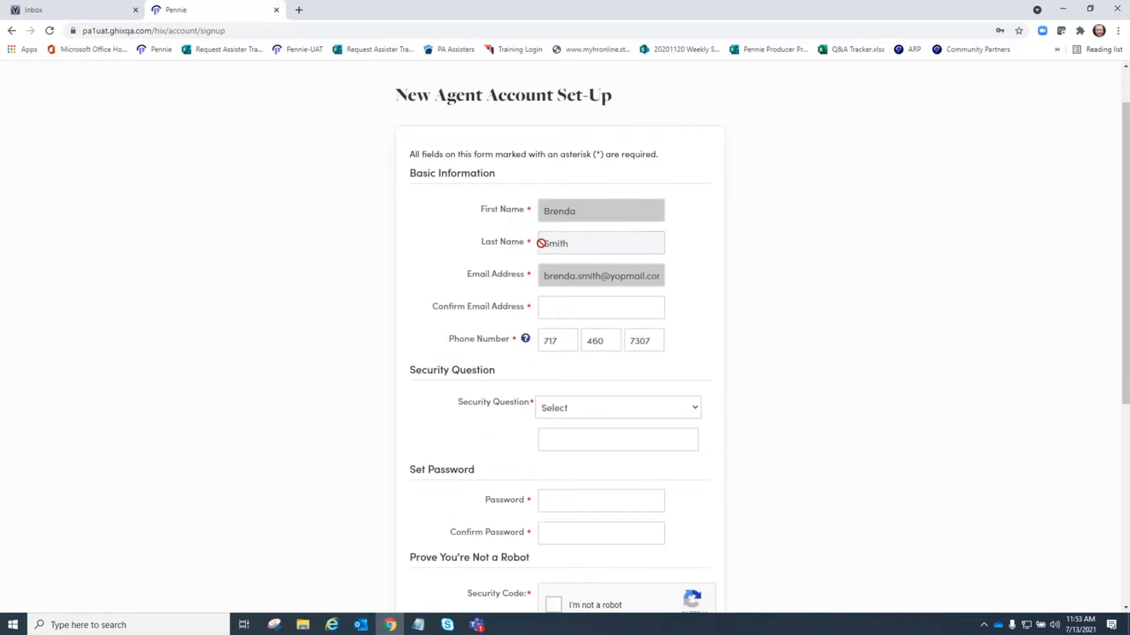
{"action": "scroll", "coordinate": [725, 263], "scroll_direction": "up", "scroll_amount": 1}
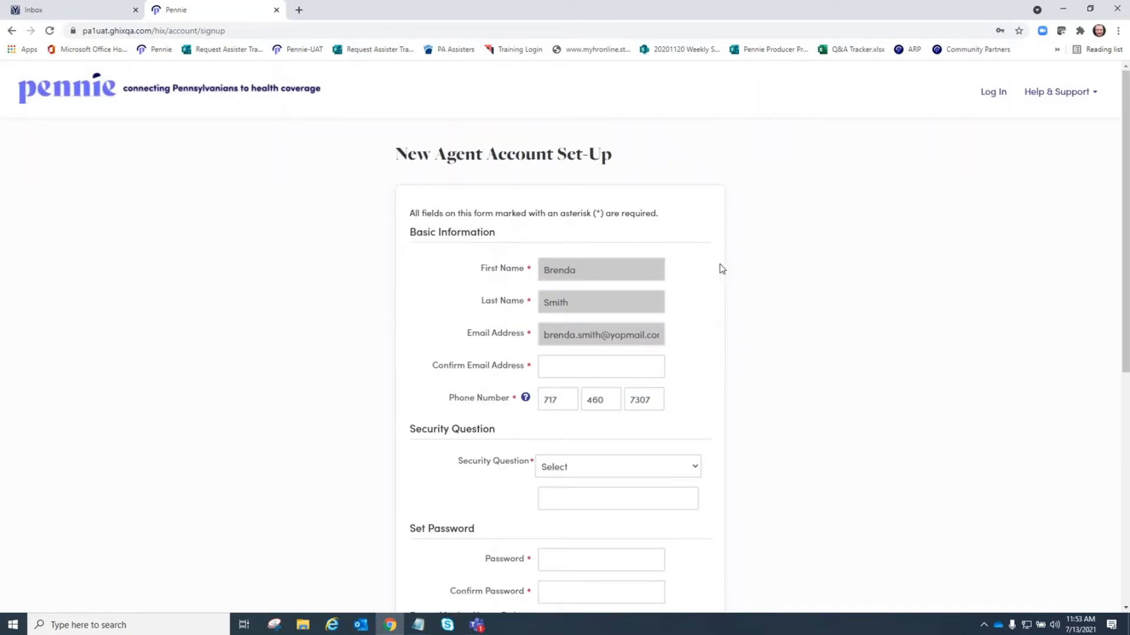
{"action": "scroll", "coordinate": [708, 271], "scroll_direction": "down", "scroll_amount": 1}
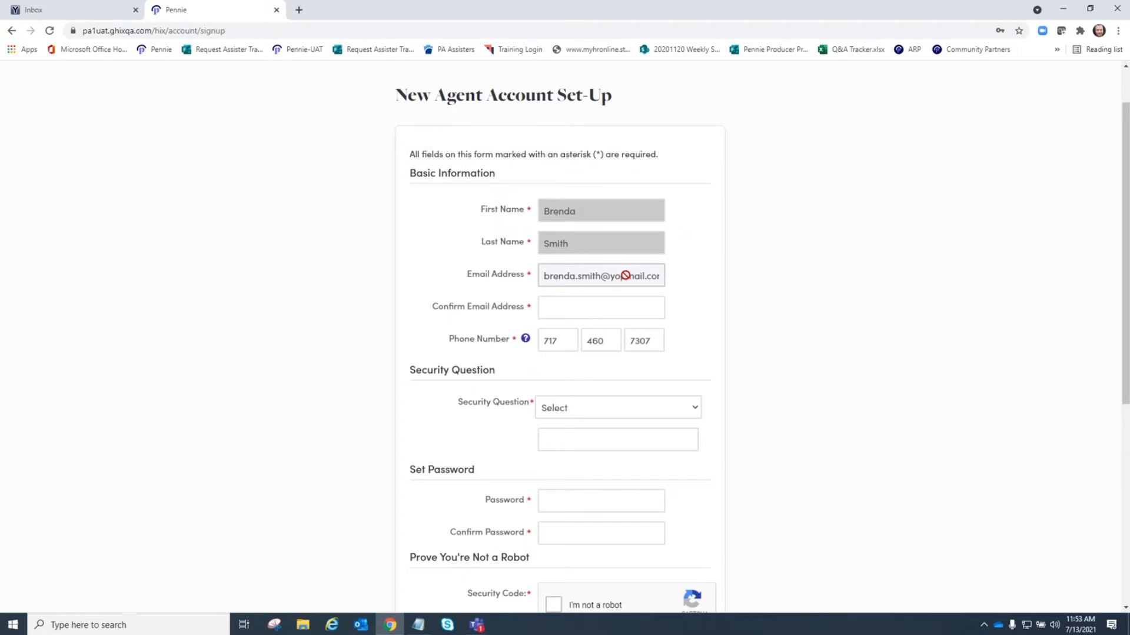
{"action": "left_click", "coordinate": [553, 302]}
{"action": "left_click", "coordinate": [562, 302]}
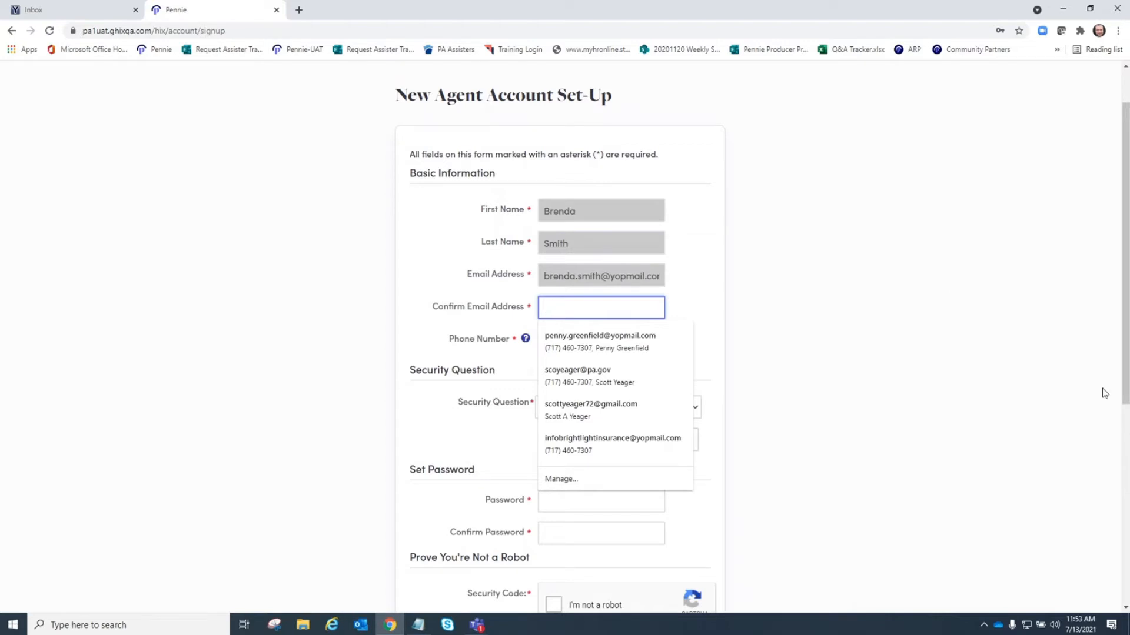
{"action": "key", "text": "alt+Tab"}
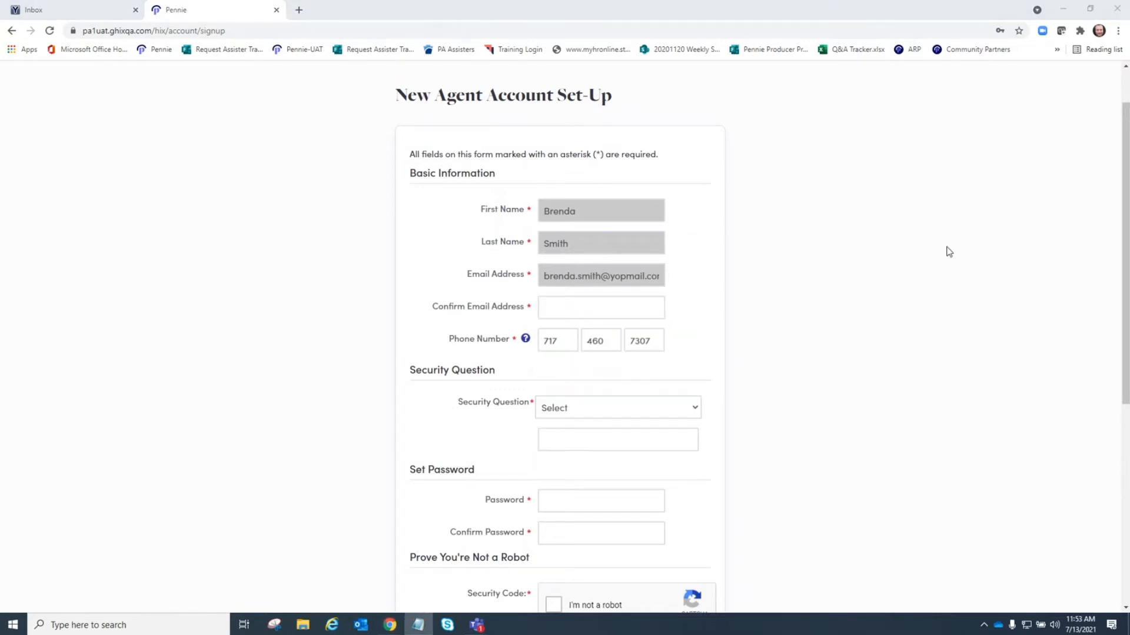
{"action": "left_click", "coordinate": [647, 306]}
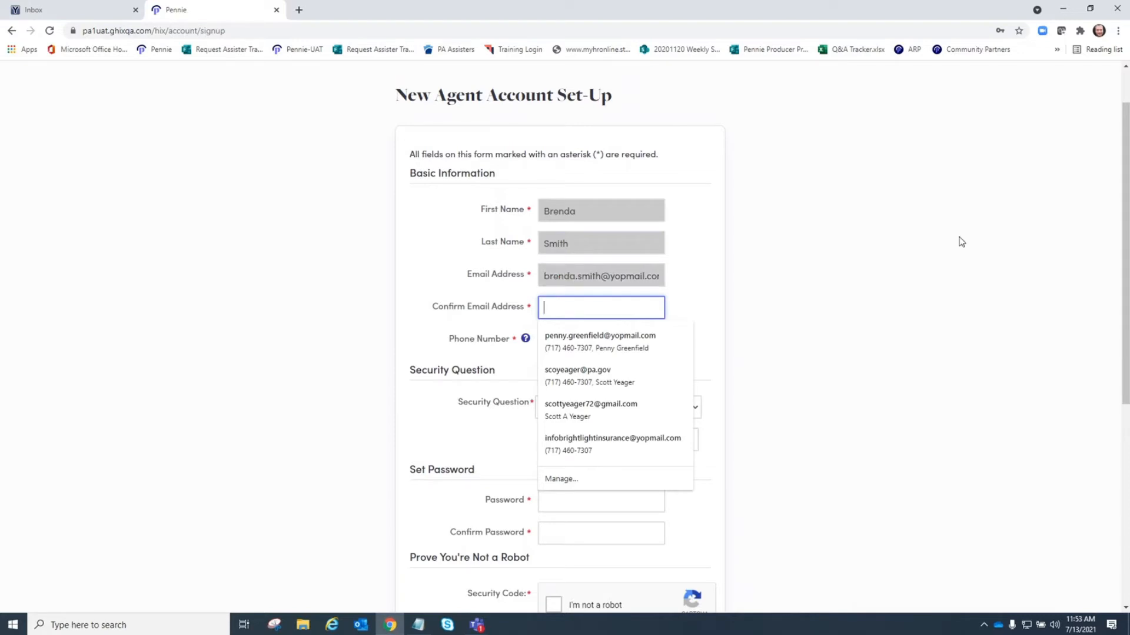
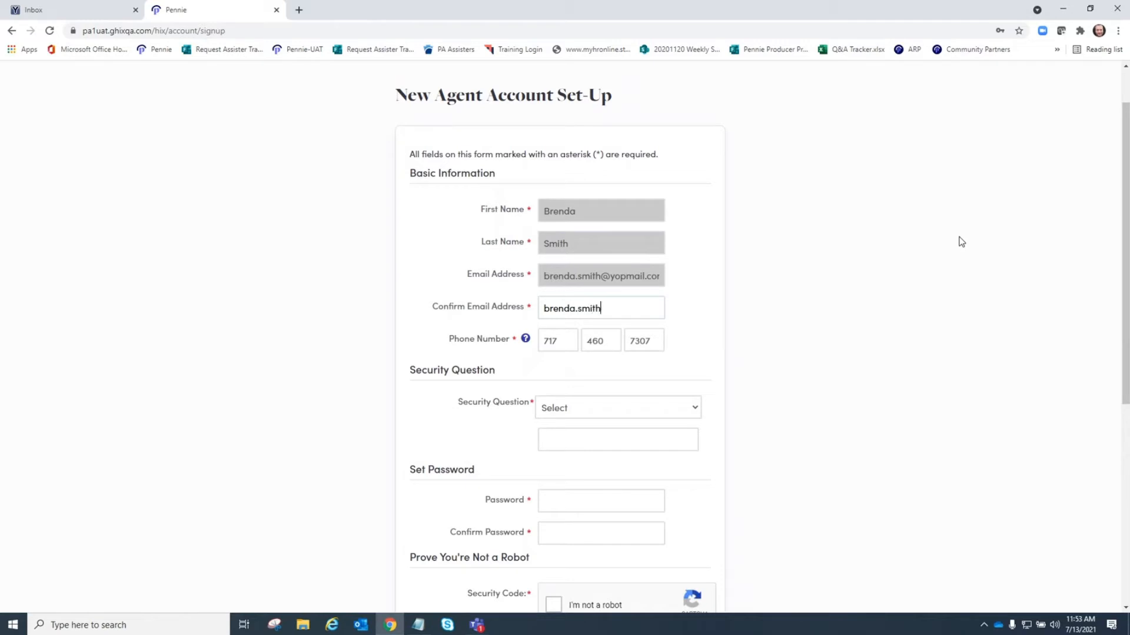
{"action": "left_click", "coordinate": [918, 237]}
- Check the phone number's area code and dismiss the phone autofill suggestions
{"action": "left_click", "coordinate": [574, 341]}
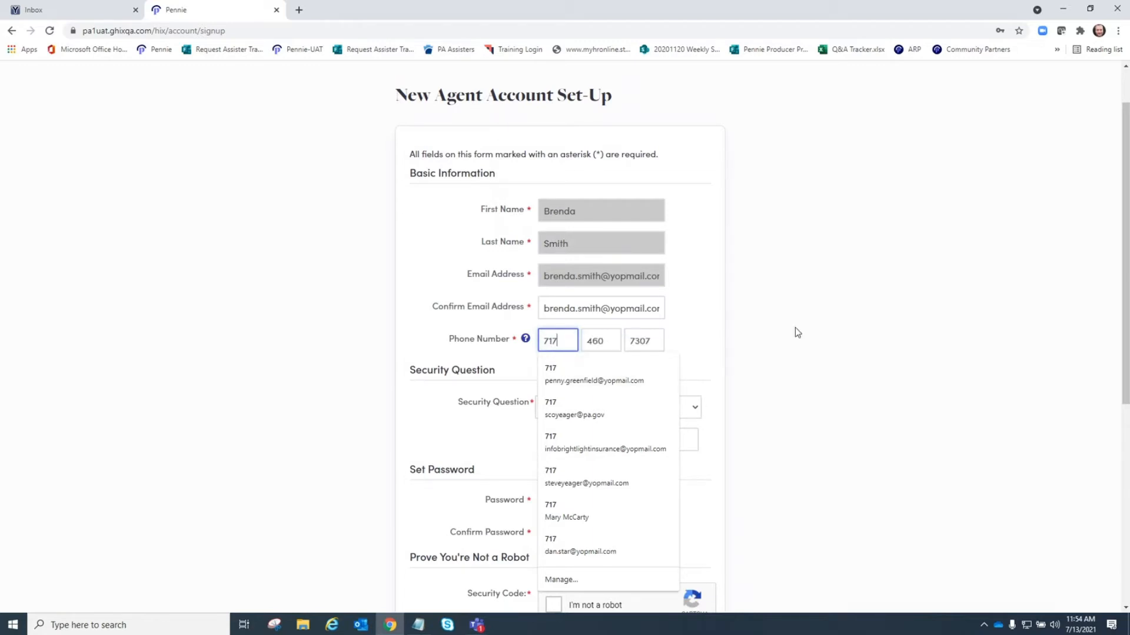
{"action": "left_click", "coordinate": [777, 315]}
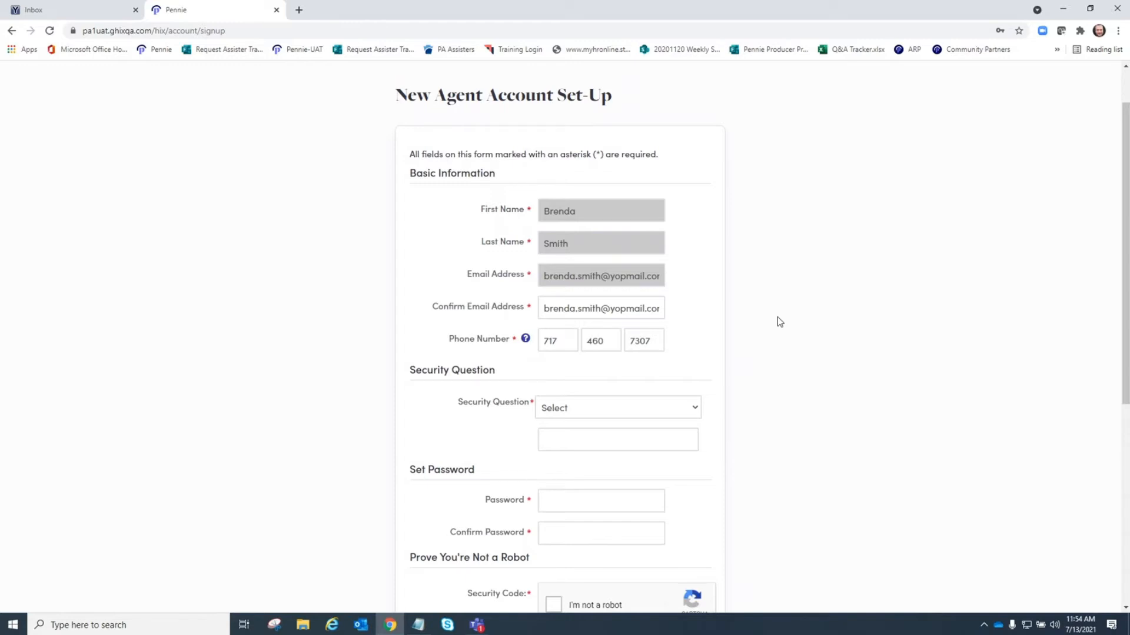
{"action": "scroll", "coordinate": [778, 321], "scroll_direction": "down", "scroll_amount": 2}
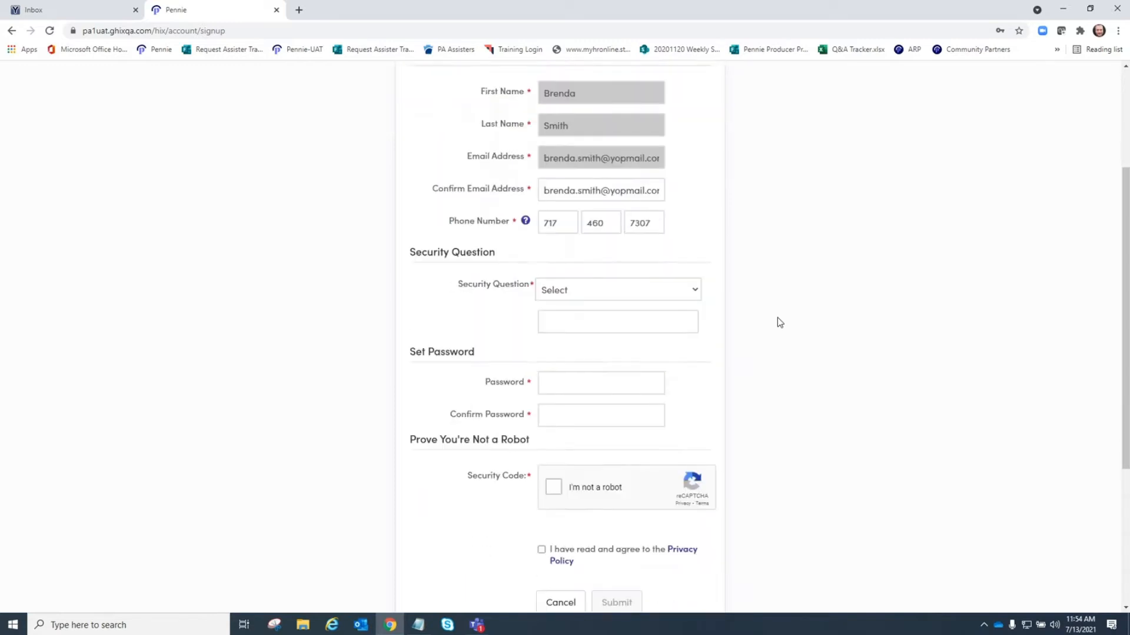
- Choose the oldest sibling's middle name security question and enter its answer
{"action": "left_click", "coordinate": [607, 294]}
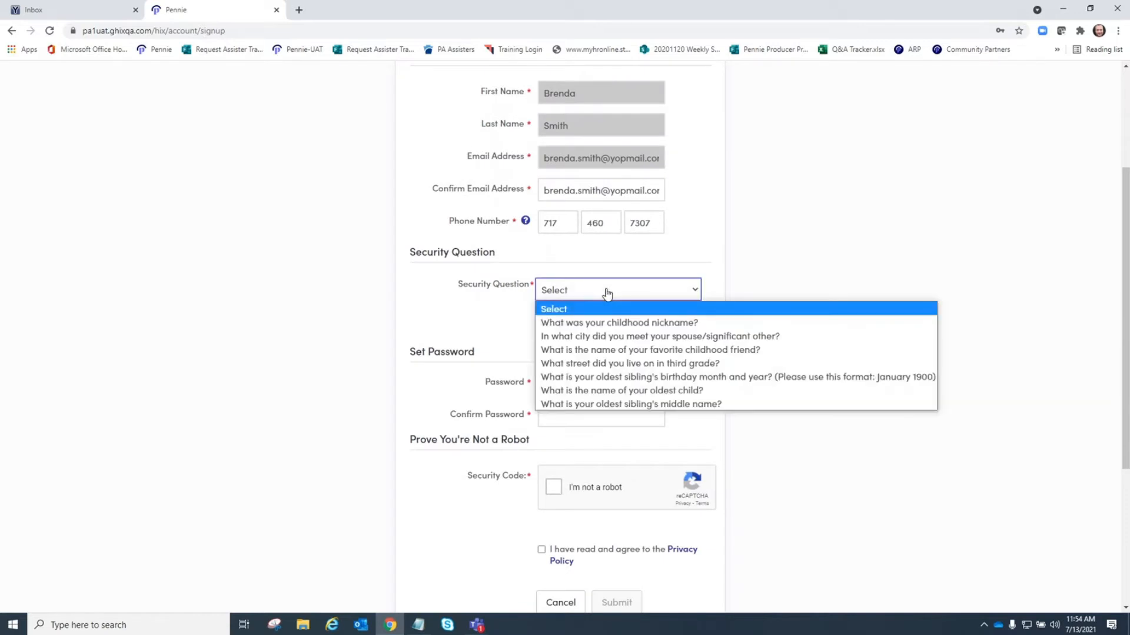
{"action": "left_click", "coordinate": [624, 408]}
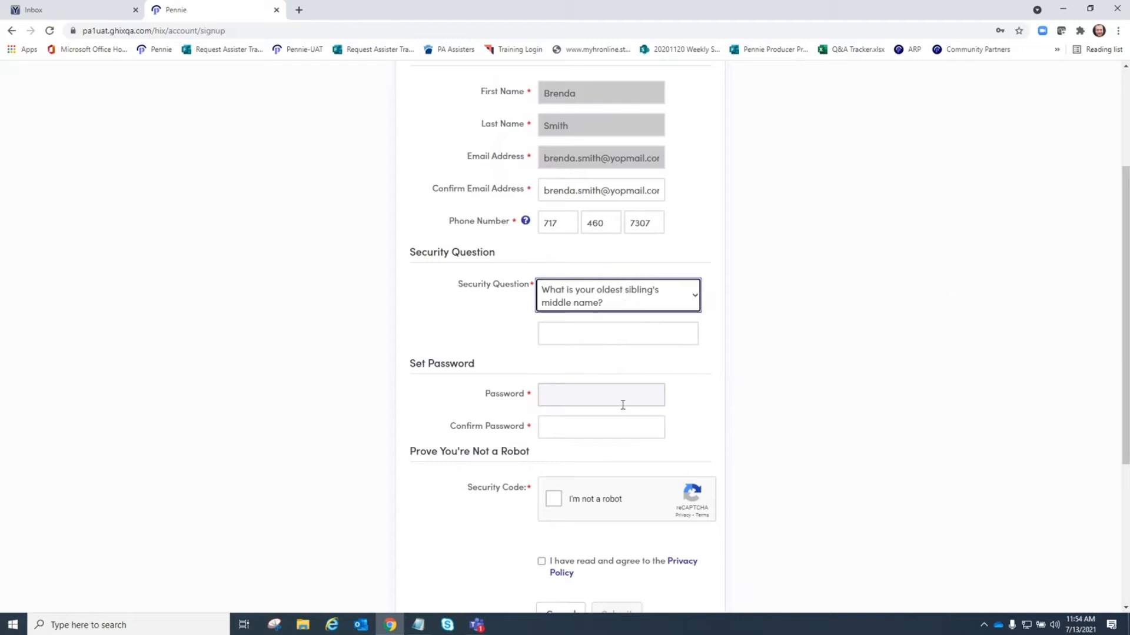
{"action": "left_click", "coordinate": [632, 327]}
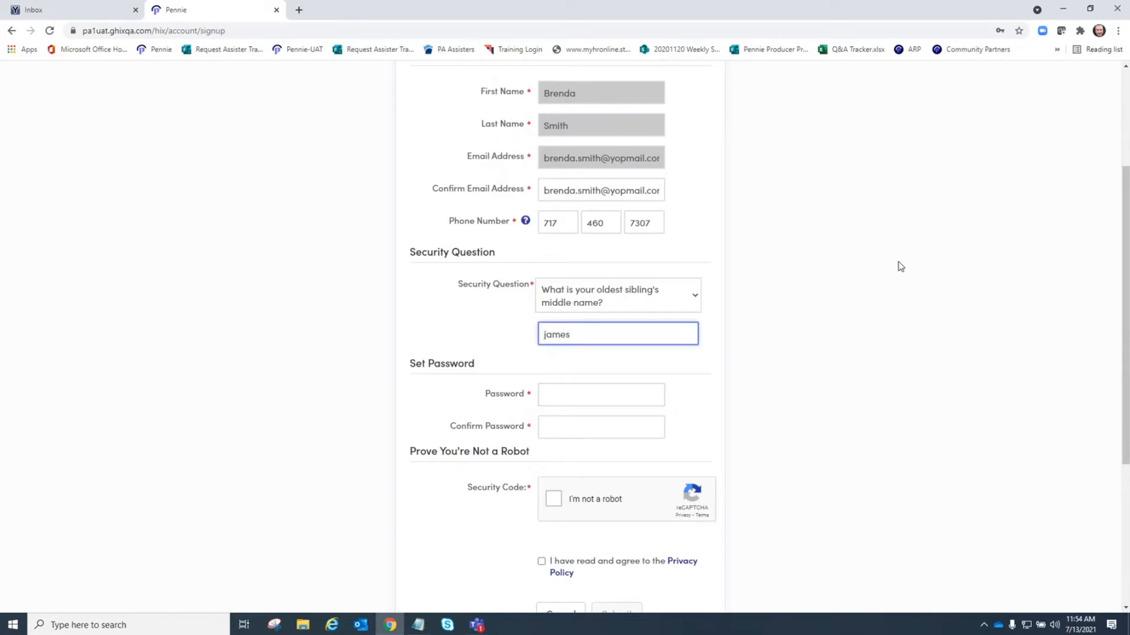
- Paste the new password into Password and Confirm Password, then tick 'I'm not a robot'
{"action": "left_click", "coordinate": [803, 262]}
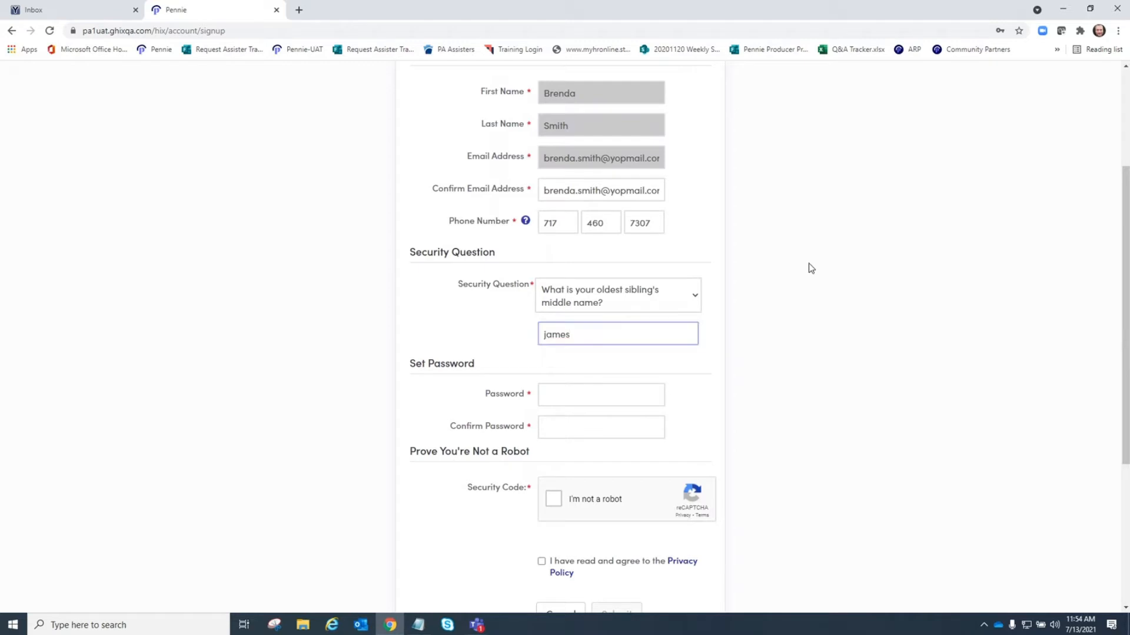
{"action": "left_click", "coordinate": [633, 392]}
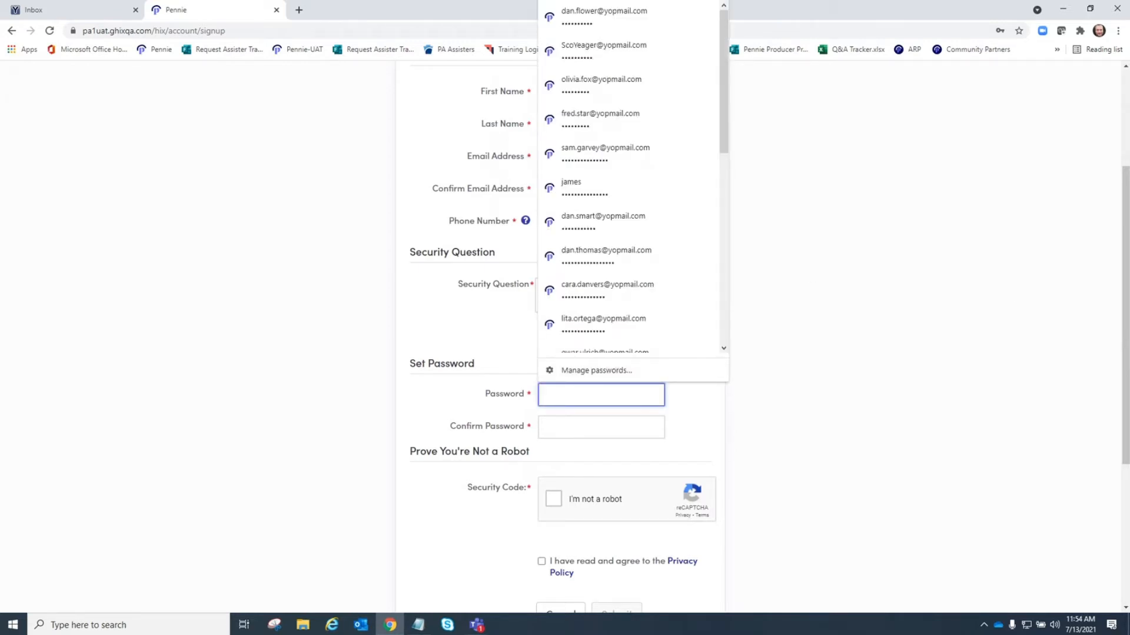
{"action": "key", "text": "alt+Tab"}
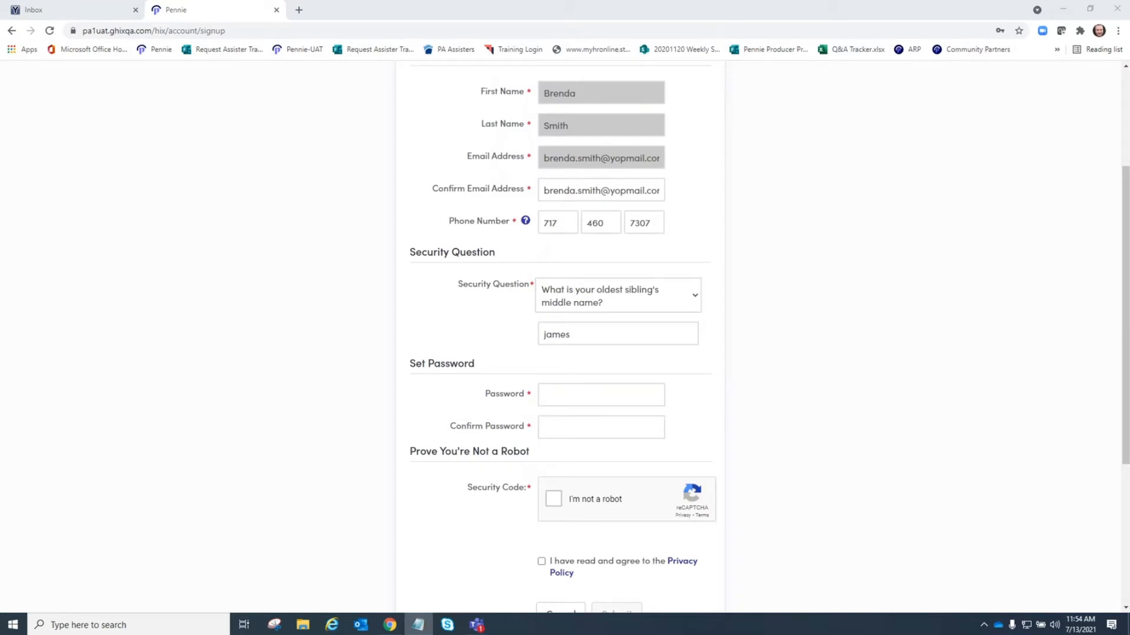
{"action": "left_click", "coordinate": [558, 397]}
{"action": "key", "text": "ctrl+v"}
{"action": "left_click", "coordinate": [588, 432]}
{"action": "key", "text": "ctrl+v"}
{"action": "left_click", "coordinate": [558, 504]}
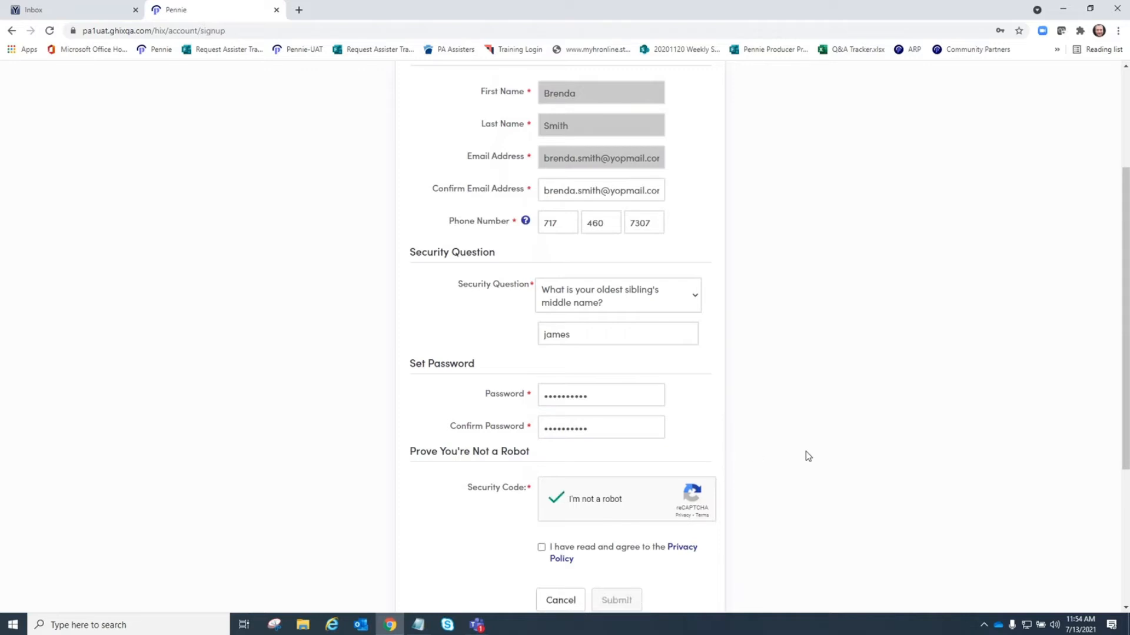
{"action": "scroll", "coordinate": [805, 452], "scroll_direction": "down", "scroll_amount": 3}
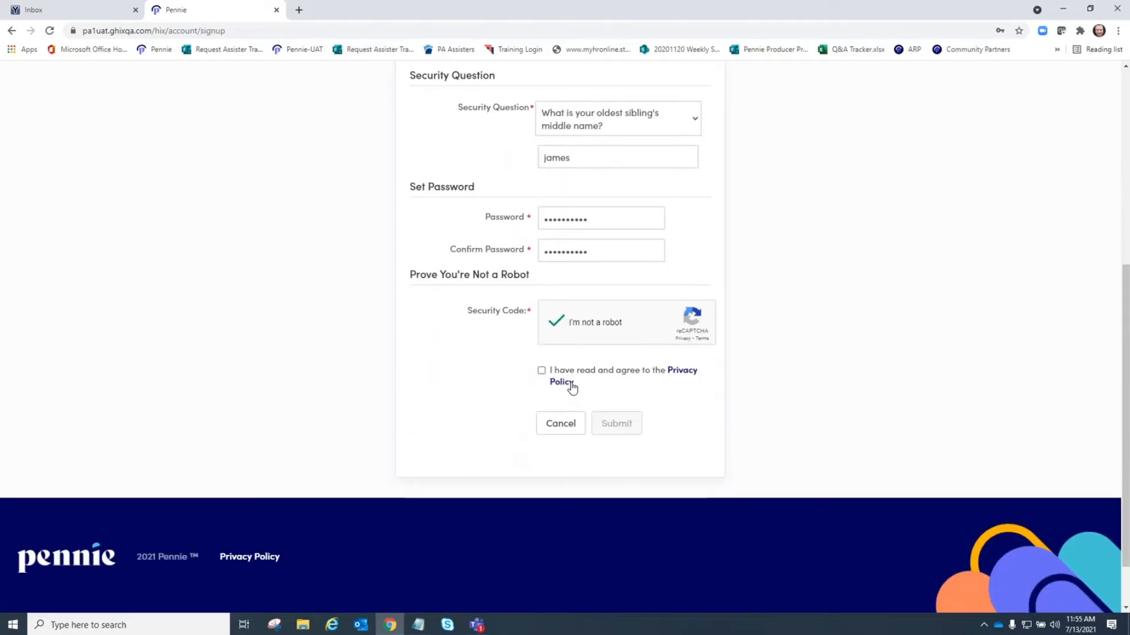
- Read the Privacy Policy in a new tab, then tick its agreement checkbox on the signup form
{"action": "left_click", "coordinate": [676, 374]}
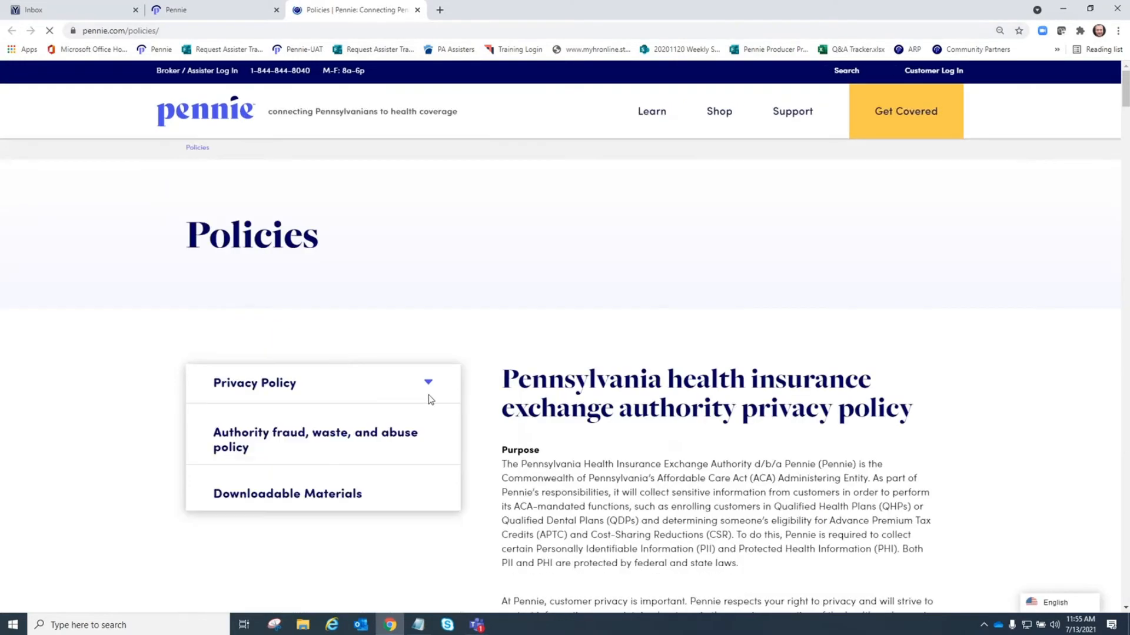
{"action": "scroll", "coordinate": [471, 471], "scroll_direction": "down", "scroll_amount": 2}
{"action": "scroll", "coordinate": [519, 542], "scroll_direction": "down", "scroll_amount": 6}
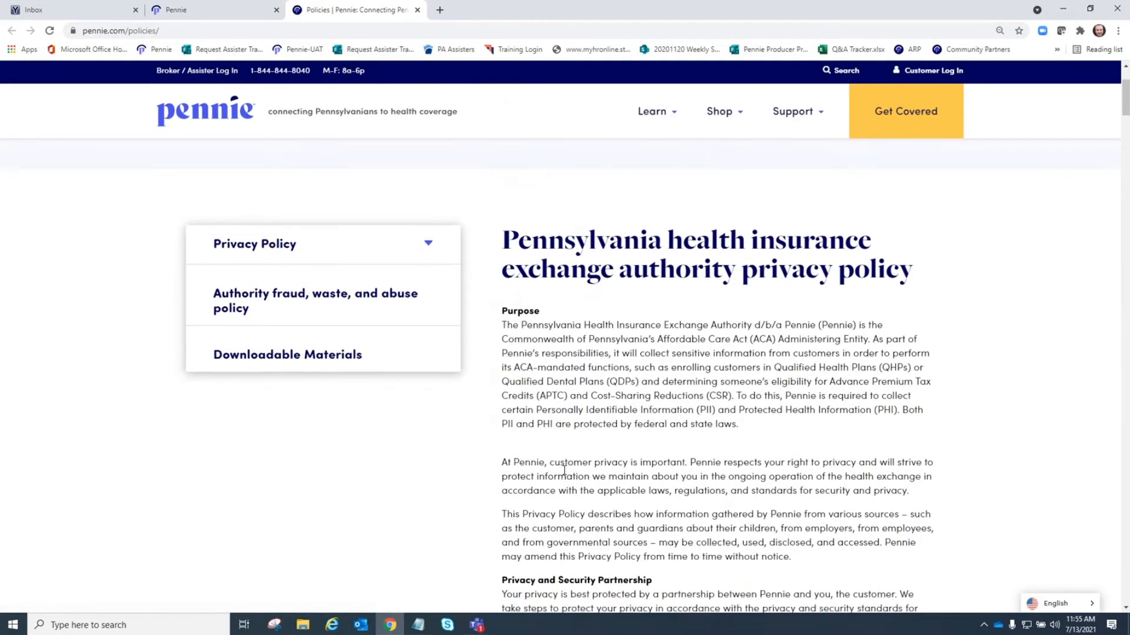
{"action": "left_click", "coordinate": [220, 10]}
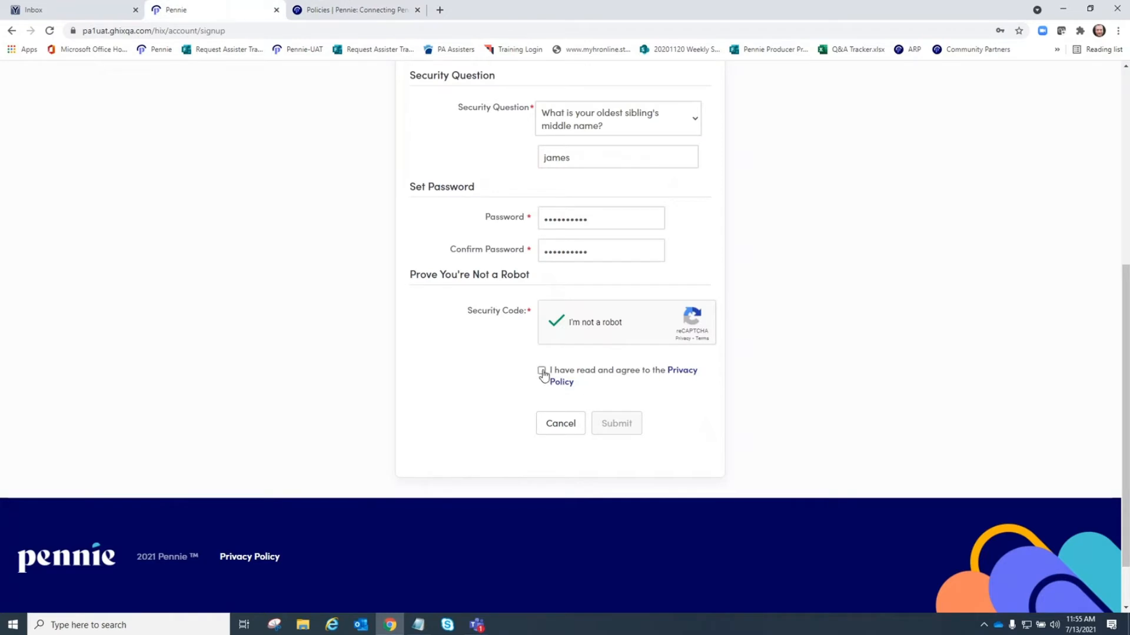
{"action": "left_click", "coordinate": [540, 372]}
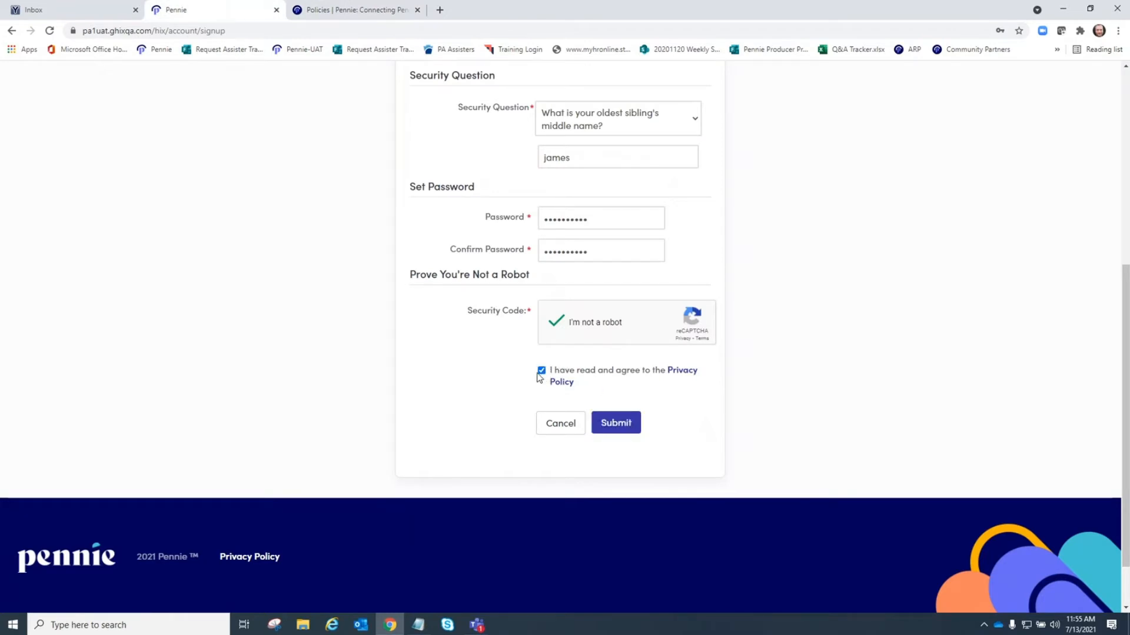
{"action": "left_click", "coordinate": [617, 427]}
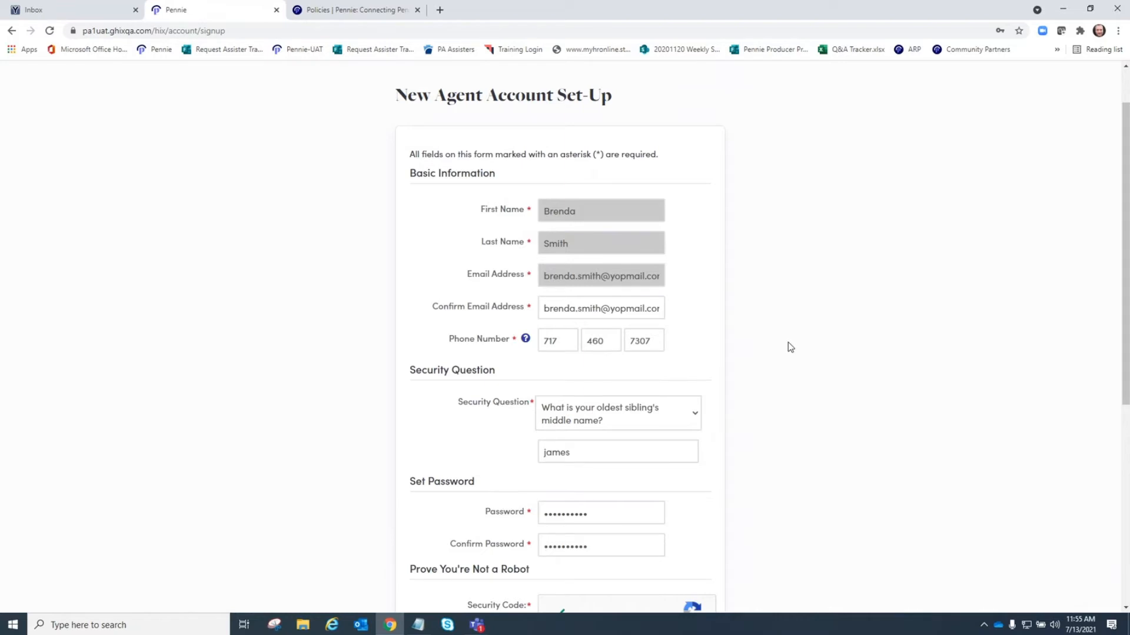
- Scroll to the bottom of the New Agent Account Set-Up form and click Submit
{"action": "scroll", "coordinate": [791, 347], "scroll_direction": "down", "scroll_amount": 6}
{"action": "left_click", "coordinate": [620, 368]}
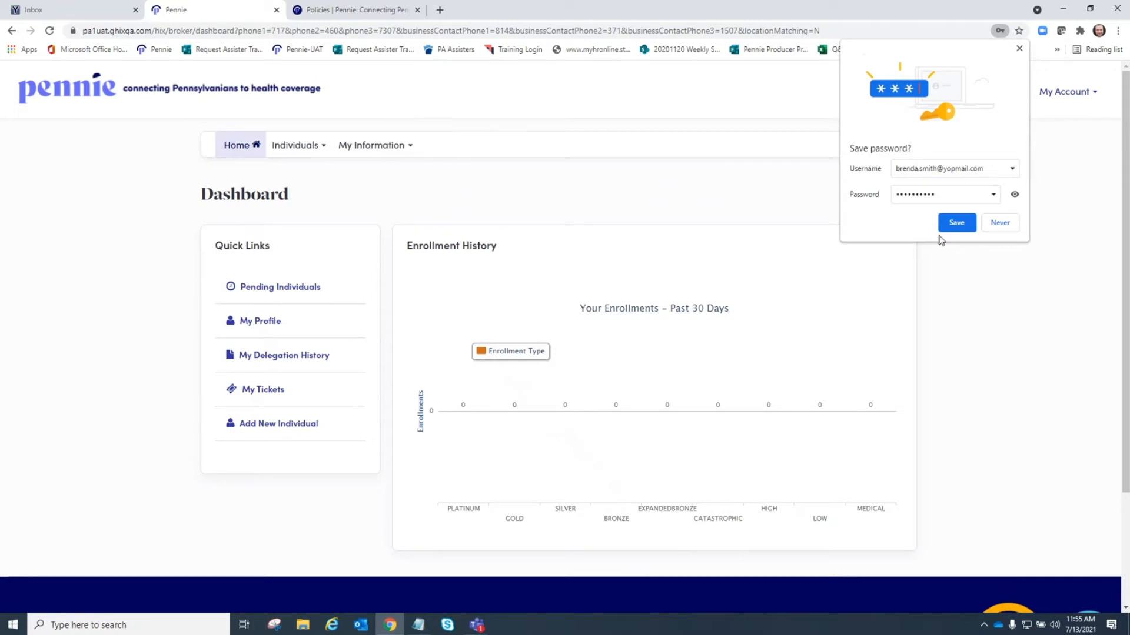
- Save the agent's login in Chrome and open the Individuals dropdown
{"action": "left_click", "coordinate": [956, 224]}
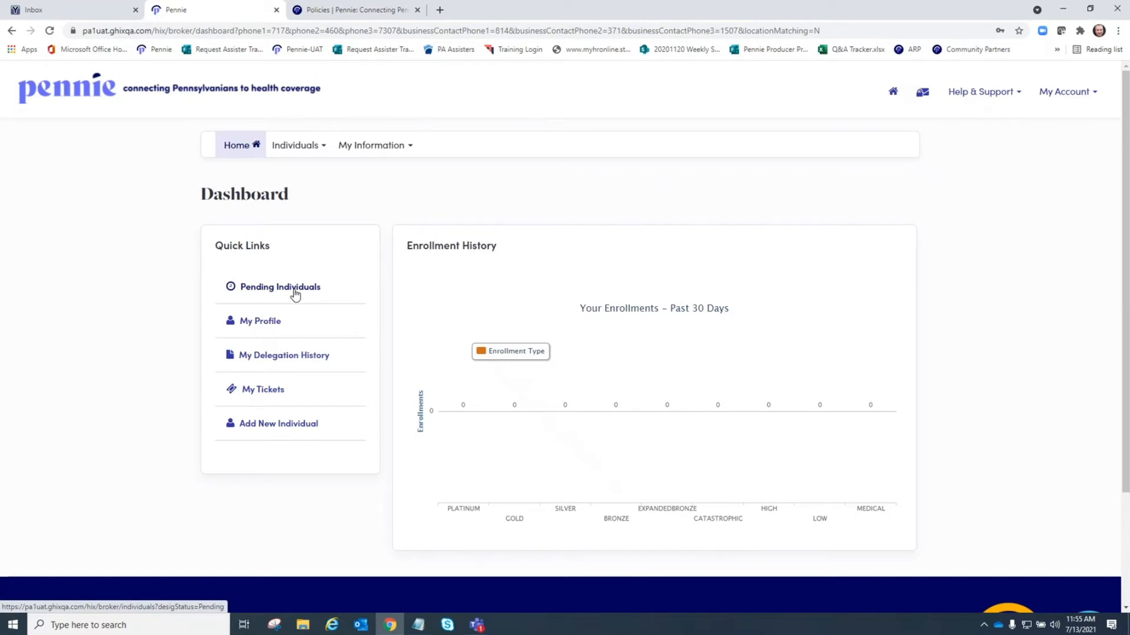
{"action": "left_click", "coordinate": [326, 151]}
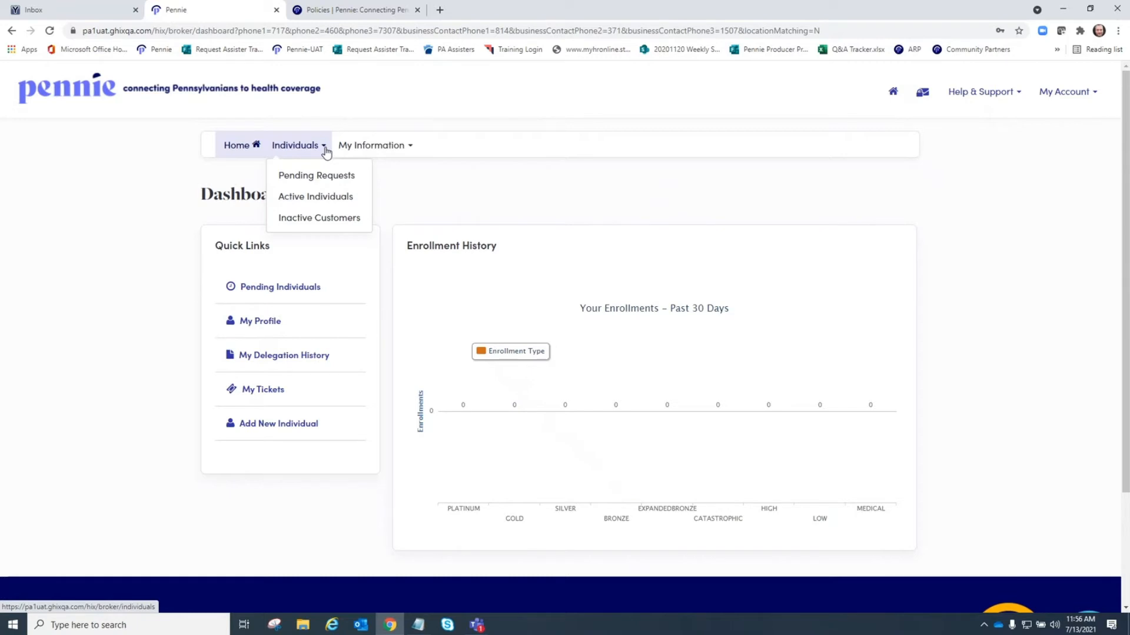
- Go to pennie.com in a new tab and choose Find a Pennie Broker under Pennie-Certified Professionals
{"action": "left_click", "coordinate": [441, 10]}
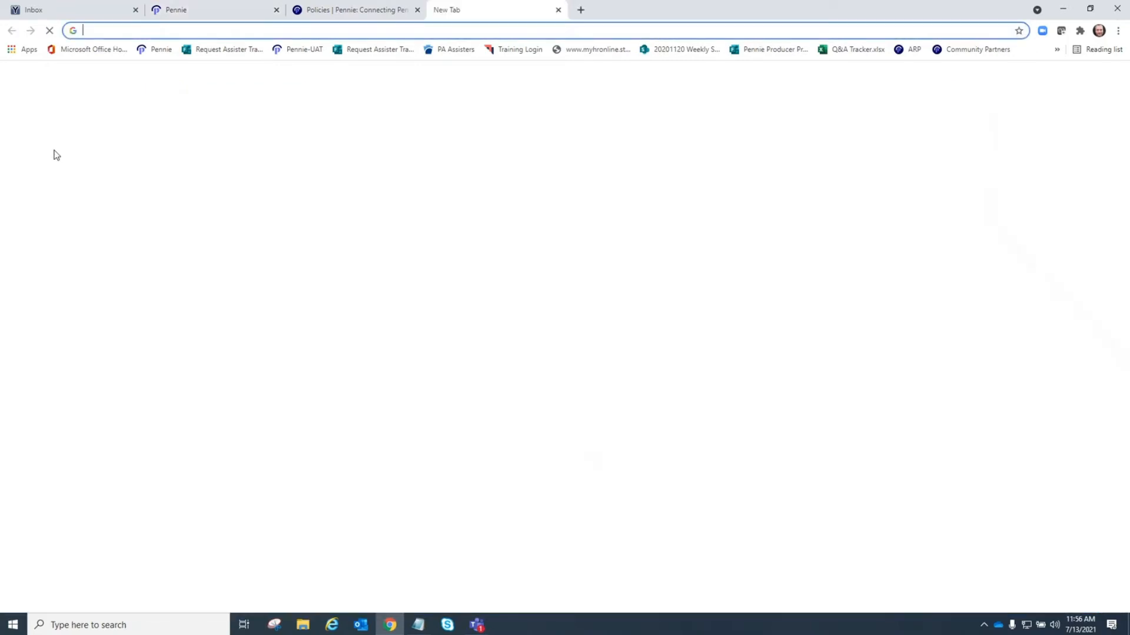
{"action": "type", "text": "penn"}
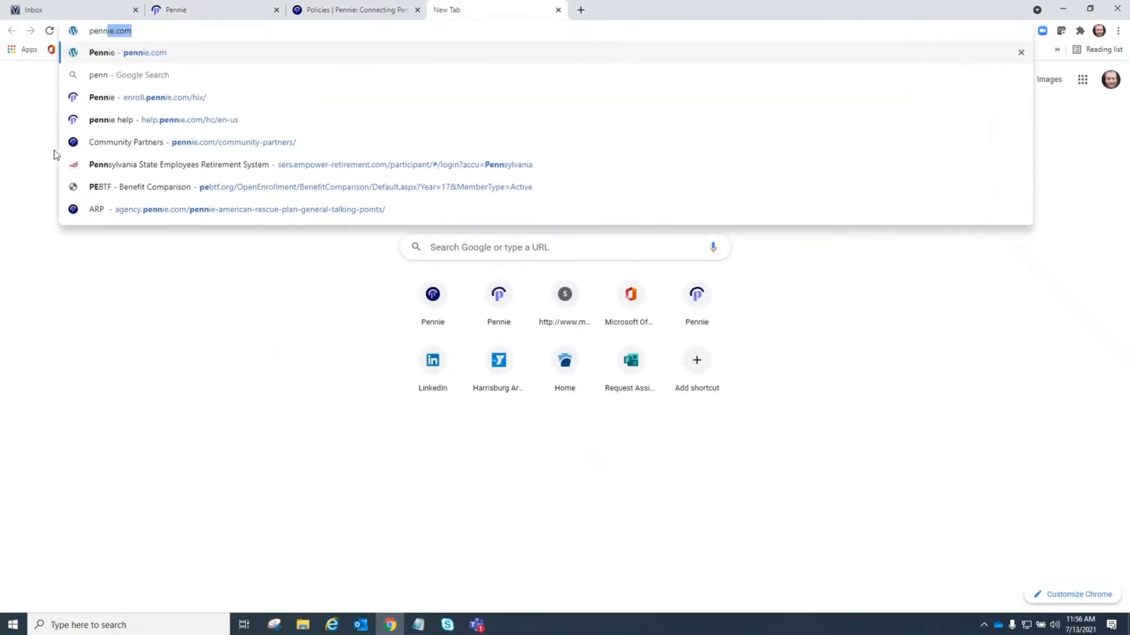
{"action": "key", "text": "Return"}
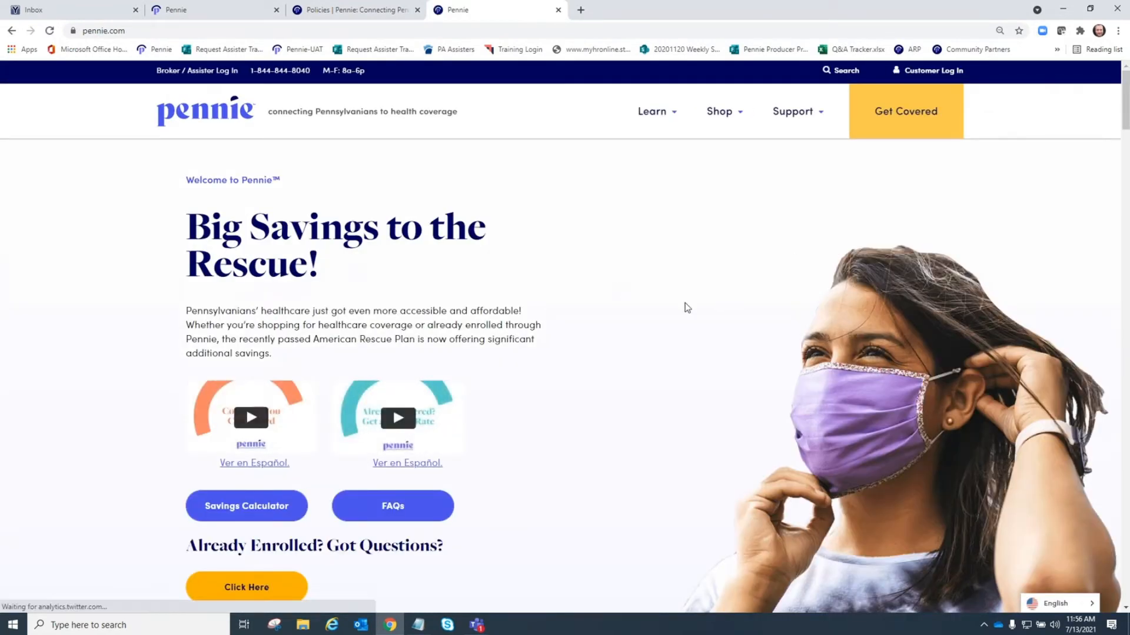
{"action": "mouse_move", "coordinate": [820, 118]}
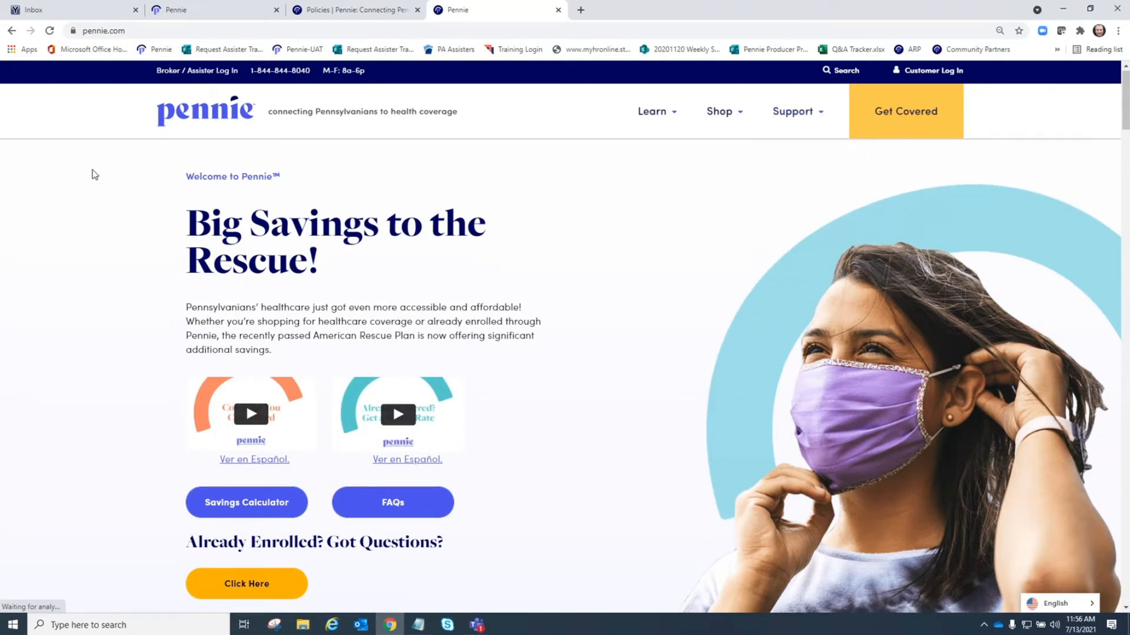
{"action": "scroll", "coordinate": [95, 171], "scroll_direction": "down", "scroll_amount": 5}
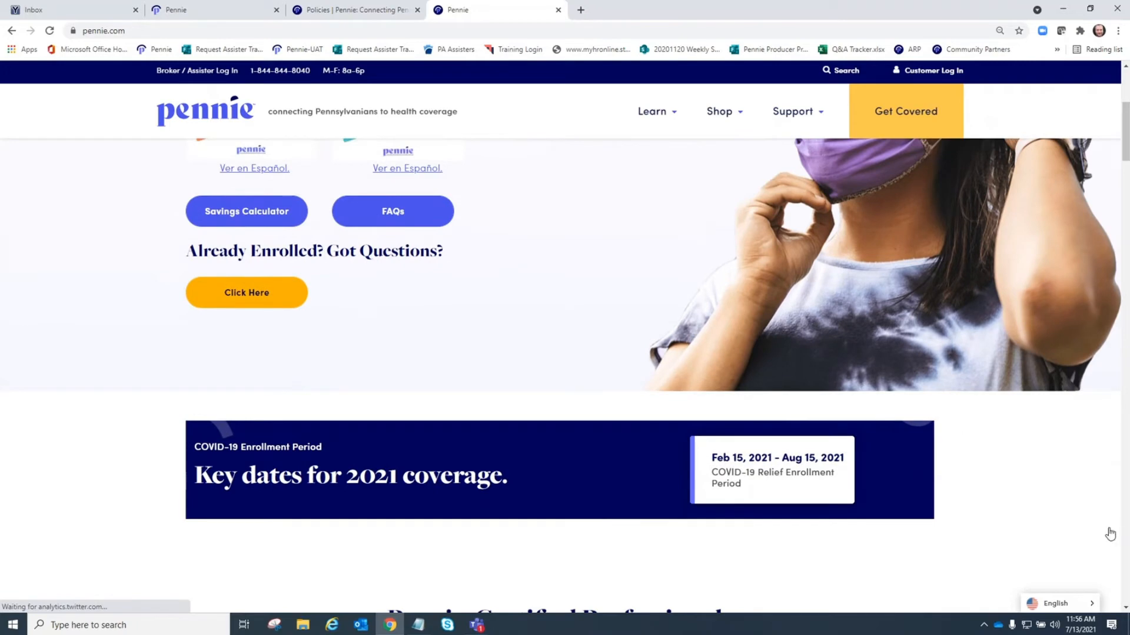
{"action": "scroll", "coordinate": [938, 382], "scroll_direction": "down", "scroll_amount": 4}
{"action": "scroll", "coordinate": [947, 382], "scroll_direction": "down", "scroll_amount": 4}
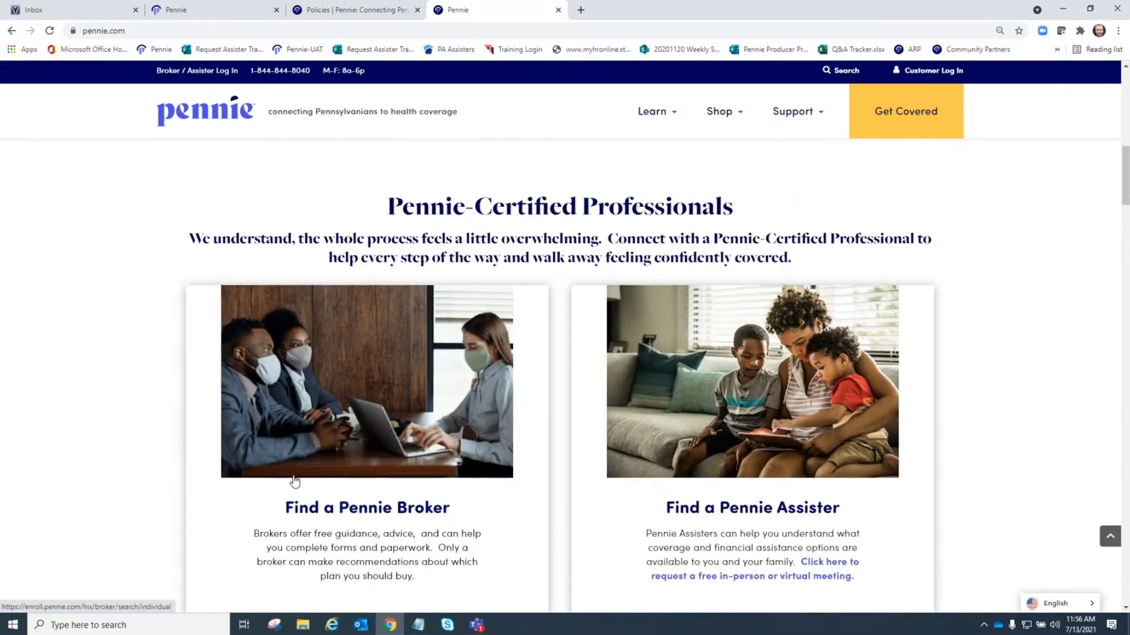
{"action": "left_click", "coordinate": [401, 512]}
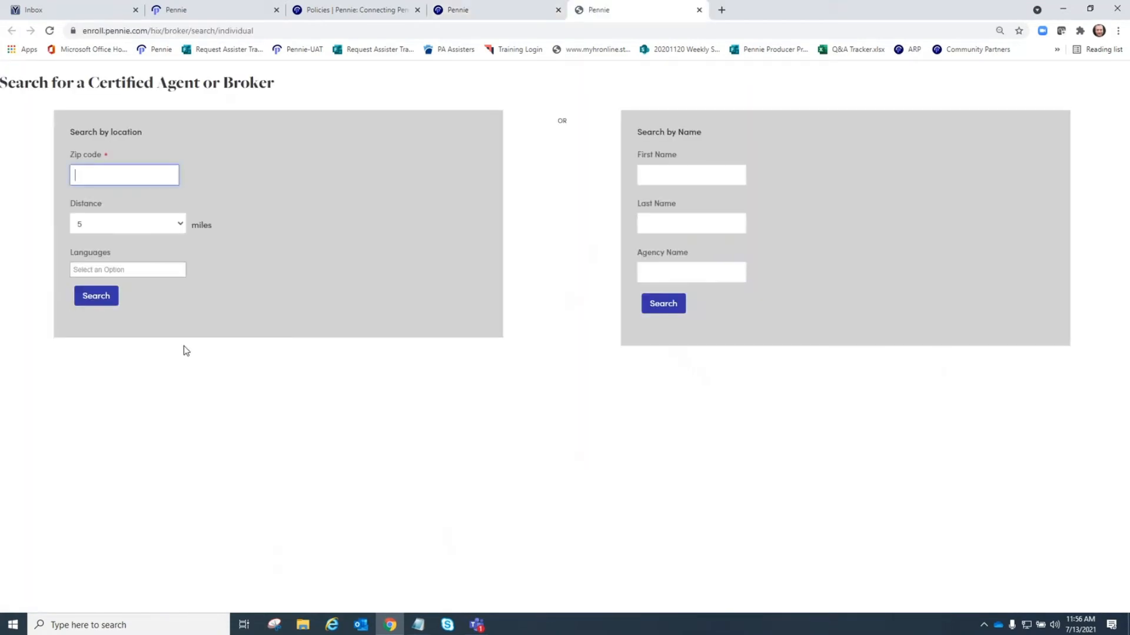
- Search for certified agents within 20 miles of zip 15801
{"action": "left_click", "coordinate": [108, 170]}
{"action": "type", "text": "15801"}
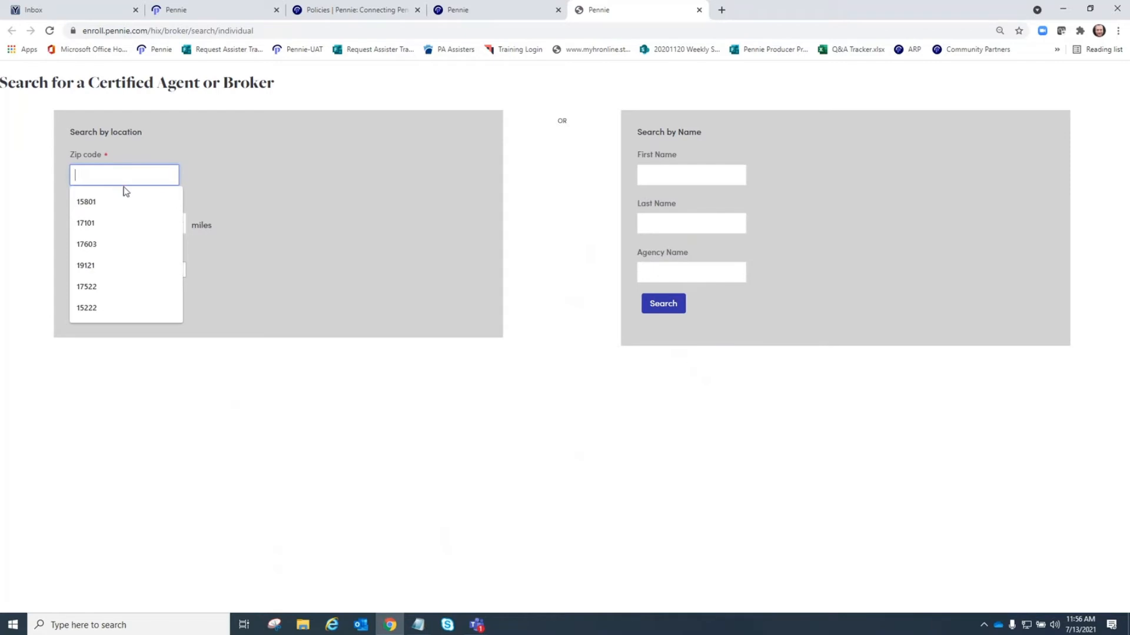
{"action": "left_click", "coordinate": [176, 224]}
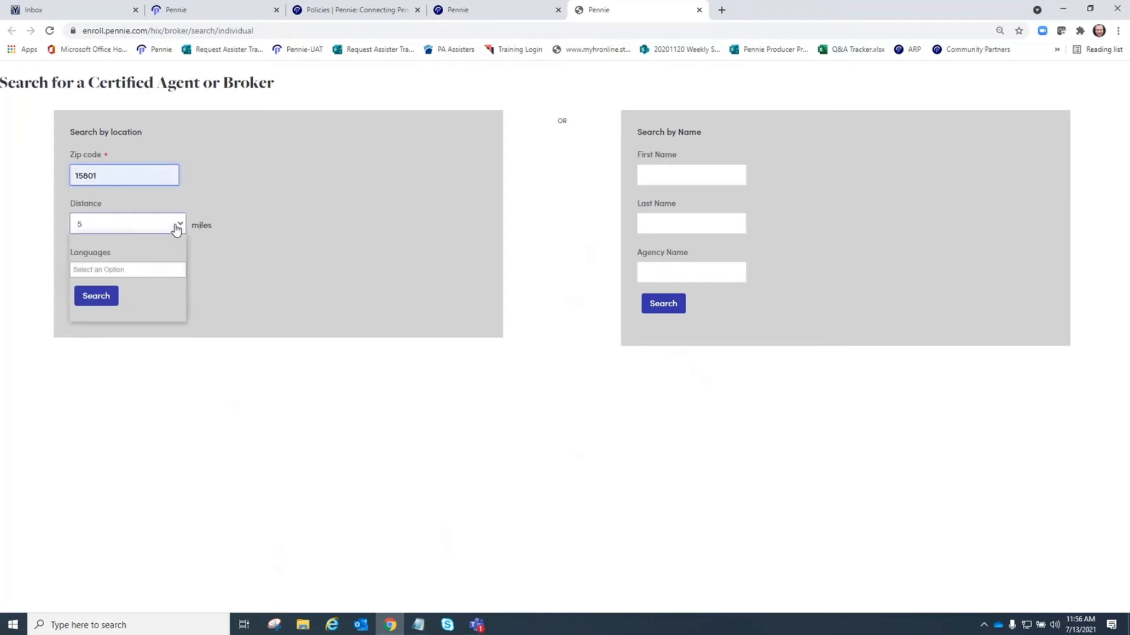
{"action": "left_click", "coordinate": [120, 279]}
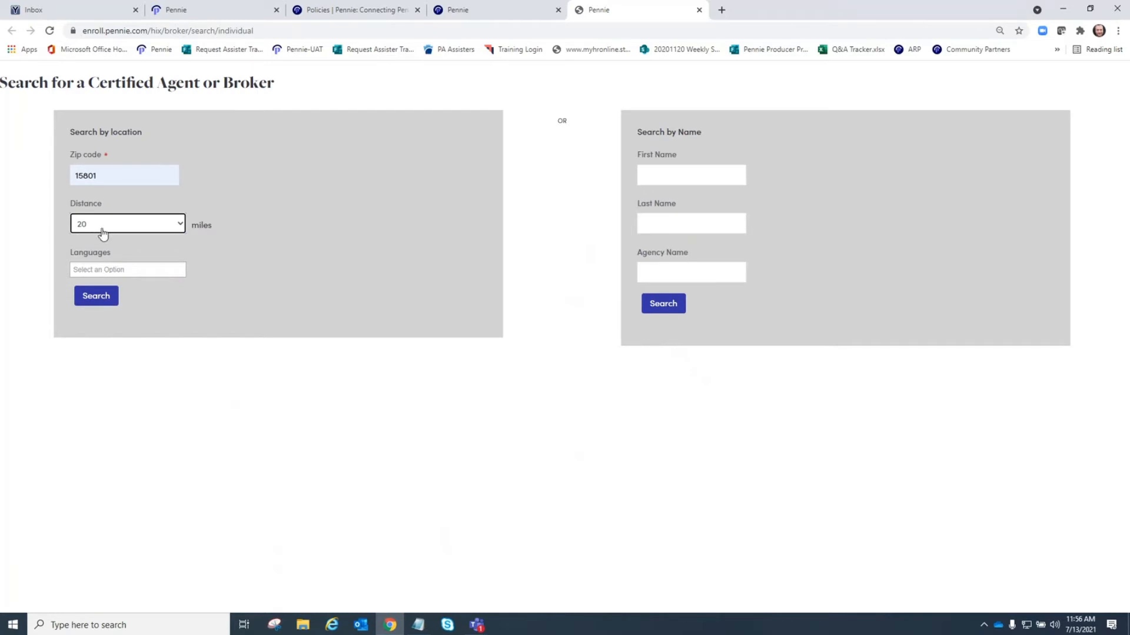
{"action": "left_click", "coordinate": [96, 297]}
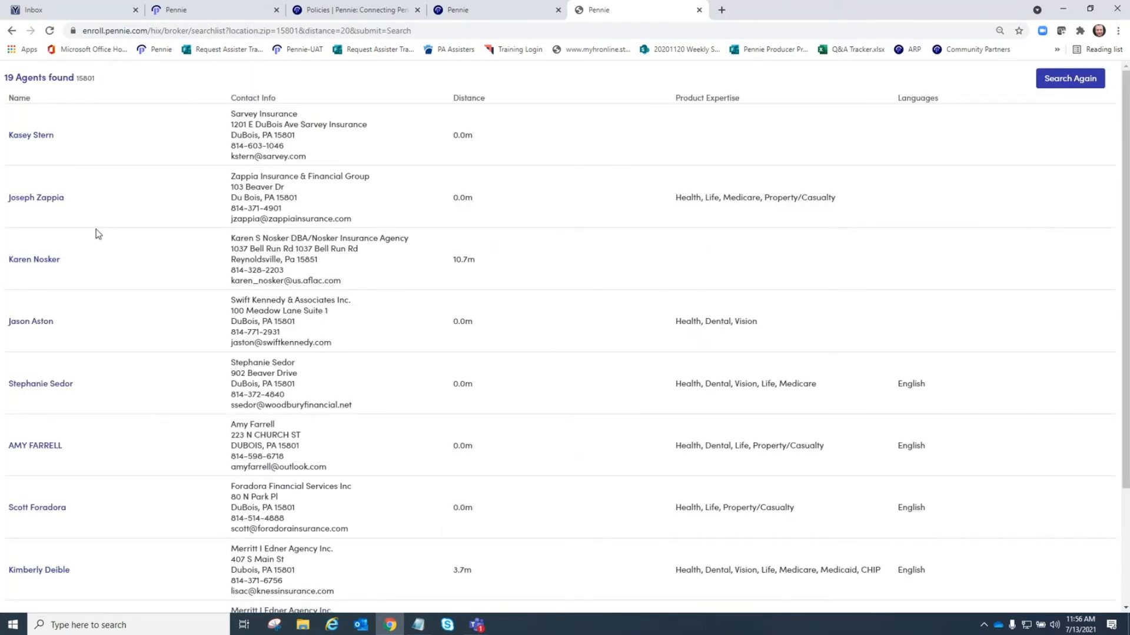
- Open an agent's detail page from the second page of results
{"action": "scroll", "coordinate": [142, 503], "scroll_direction": "down", "scroll_amount": 3}
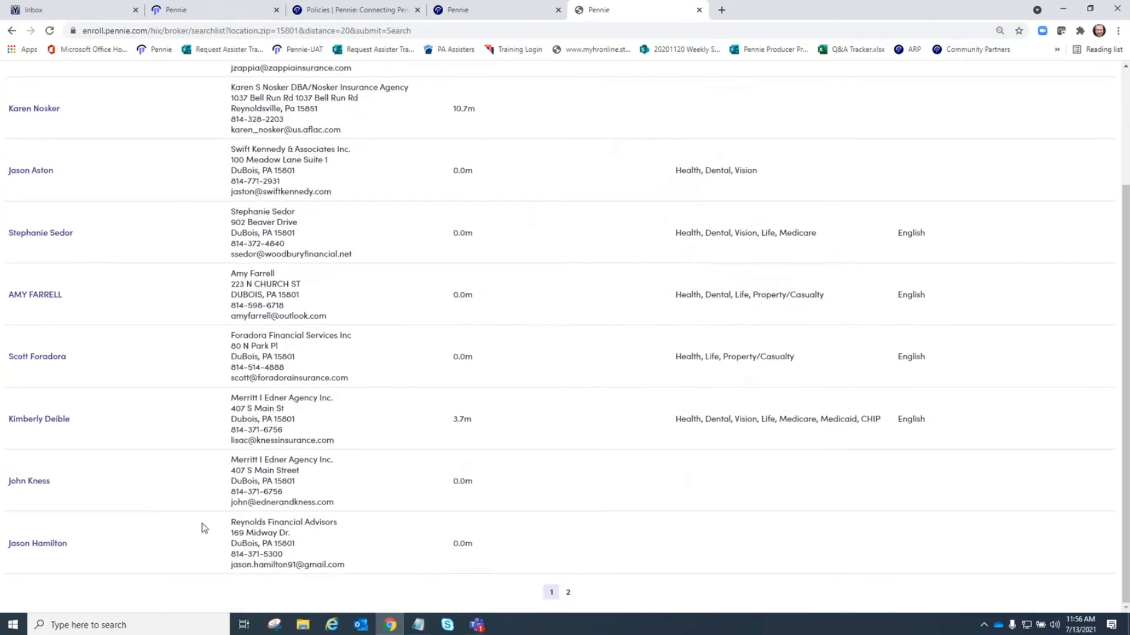
{"action": "left_click", "coordinate": [568, 592]}
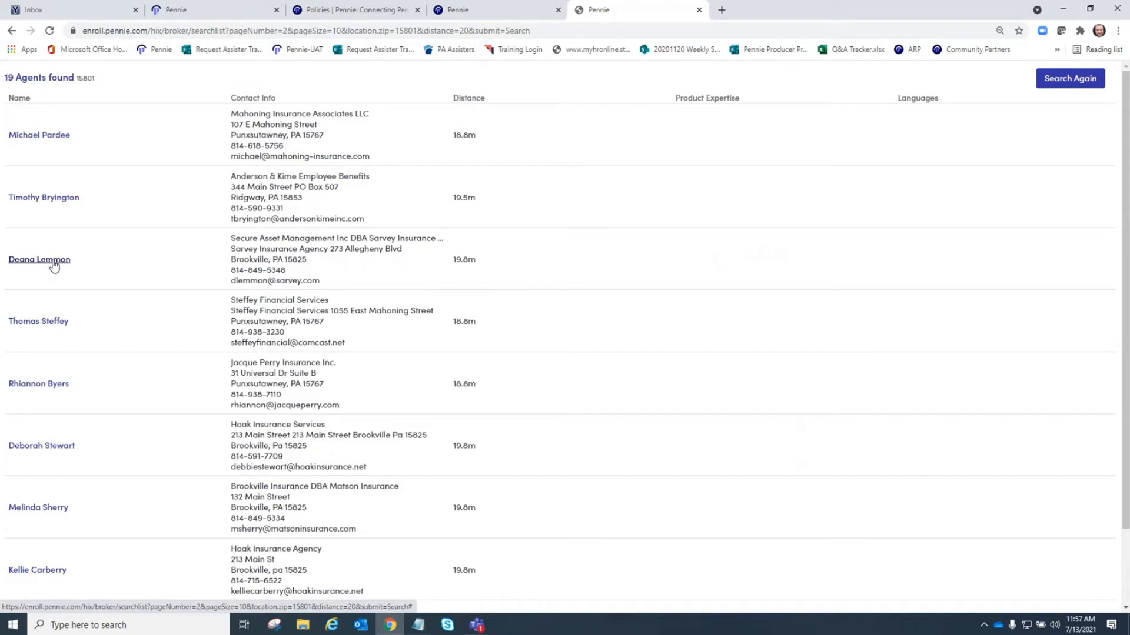
{"action": "left_click", "coordinate": [52, 263]}
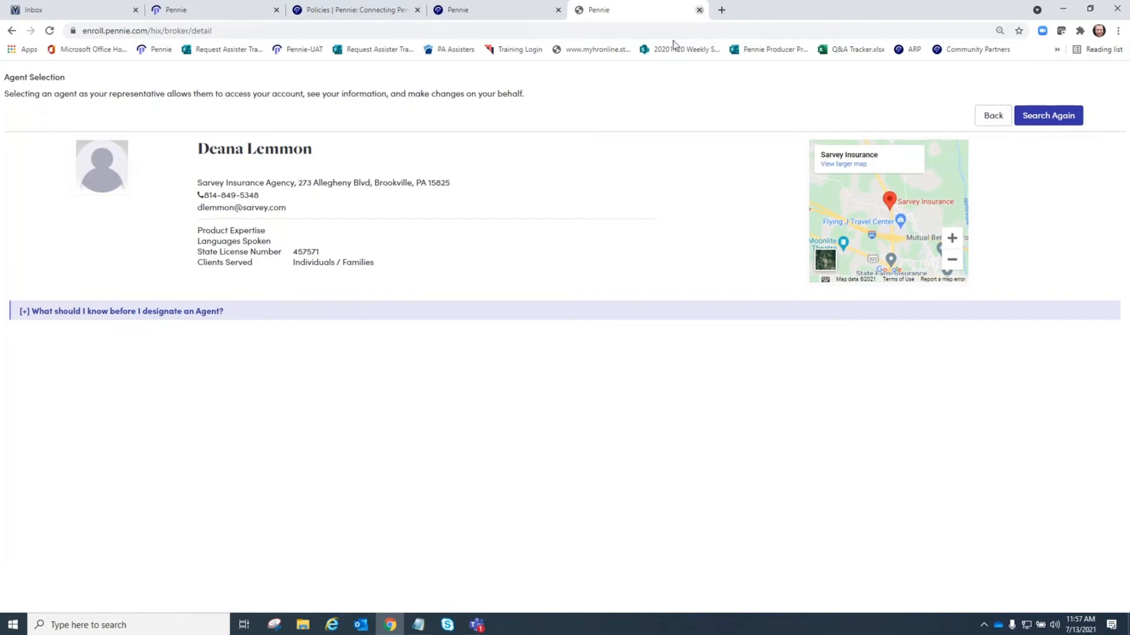
- Close the agent detail tab and switch back to the agent portal Dashboard tab
{"action": "left_click", "coordinate": [700, 10]}
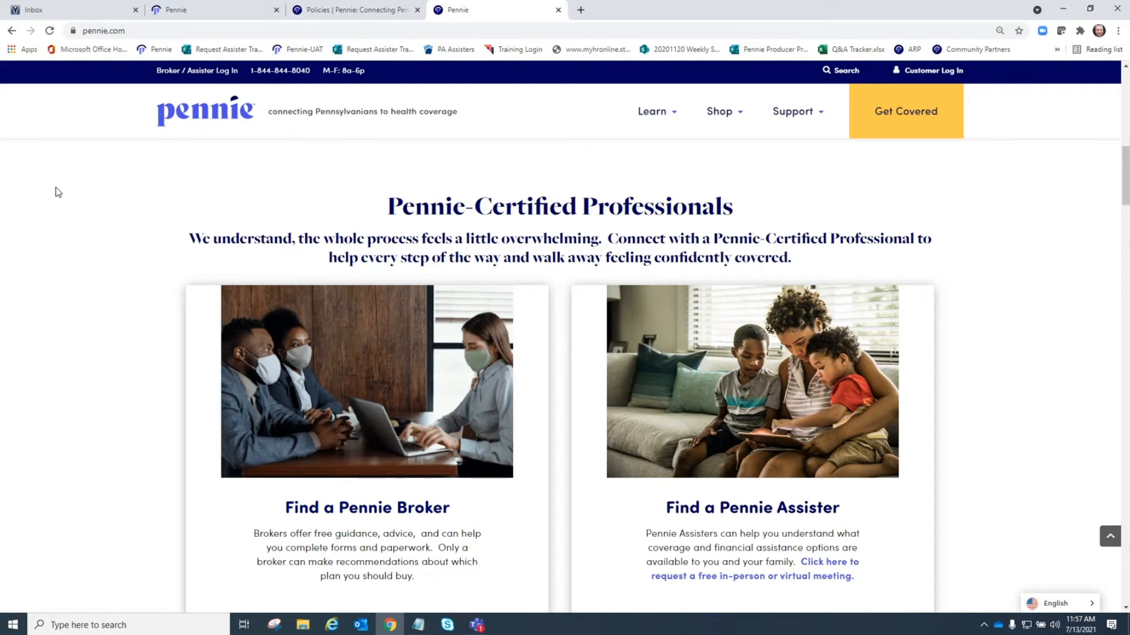
{"action": "left_click", "coordinate": [352, 13]}
{"action": "left_click", "coordinate": [259, 10]}
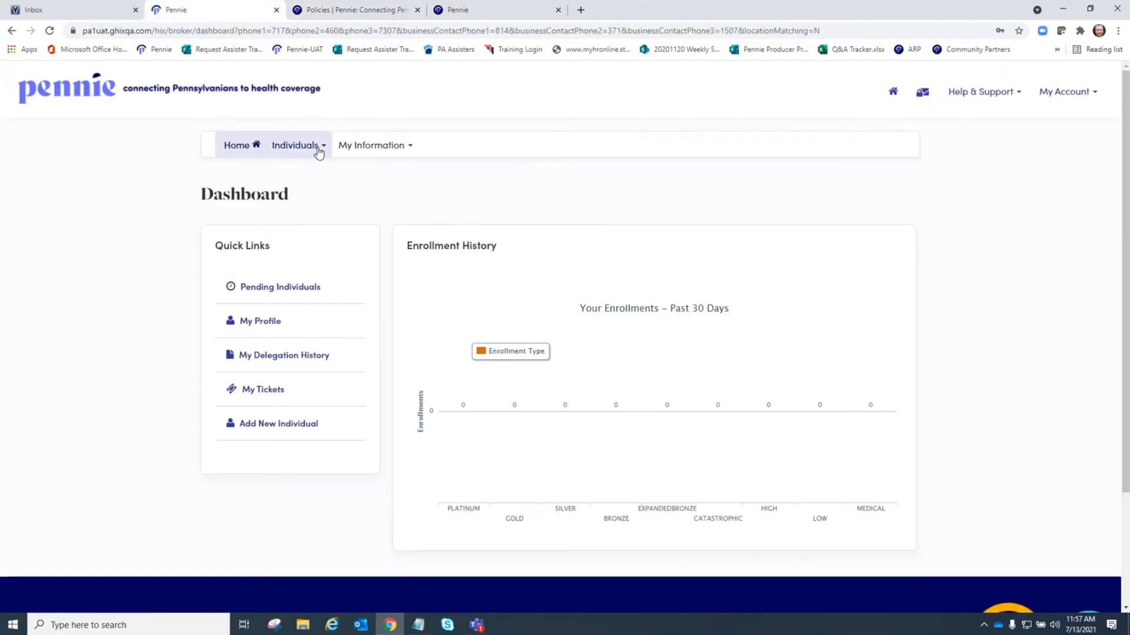
- Choose Active Individuals from the Individuals menu, which reports no records for display
{"action": "mouse_move", "coordinate": [323, 142]}
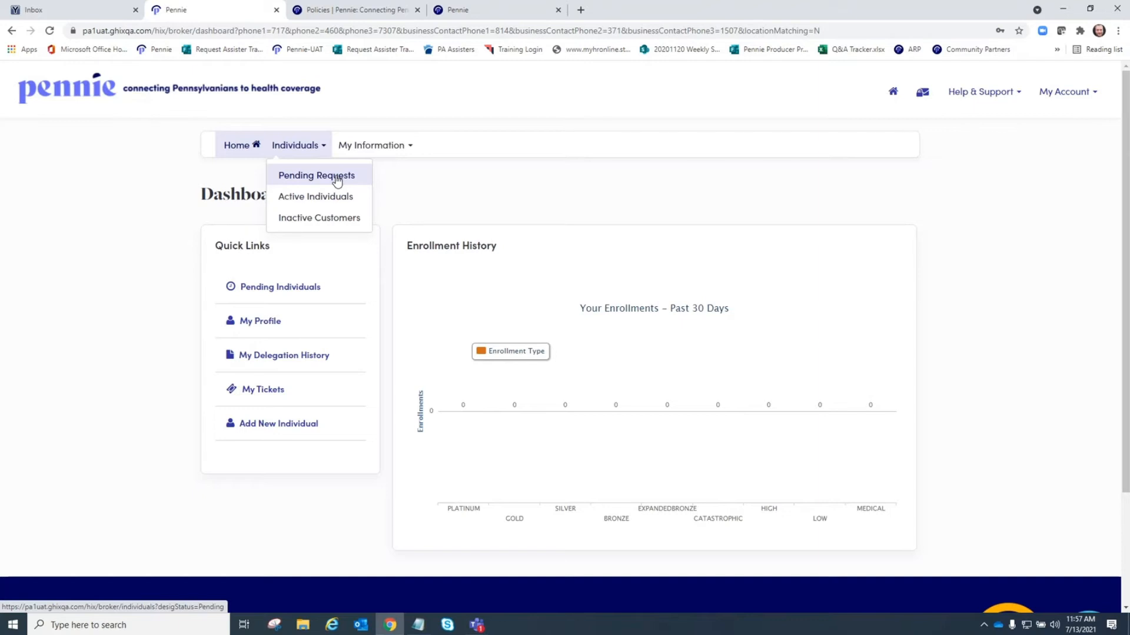
{"action": "left_click", "coordinate": [157, 260]}
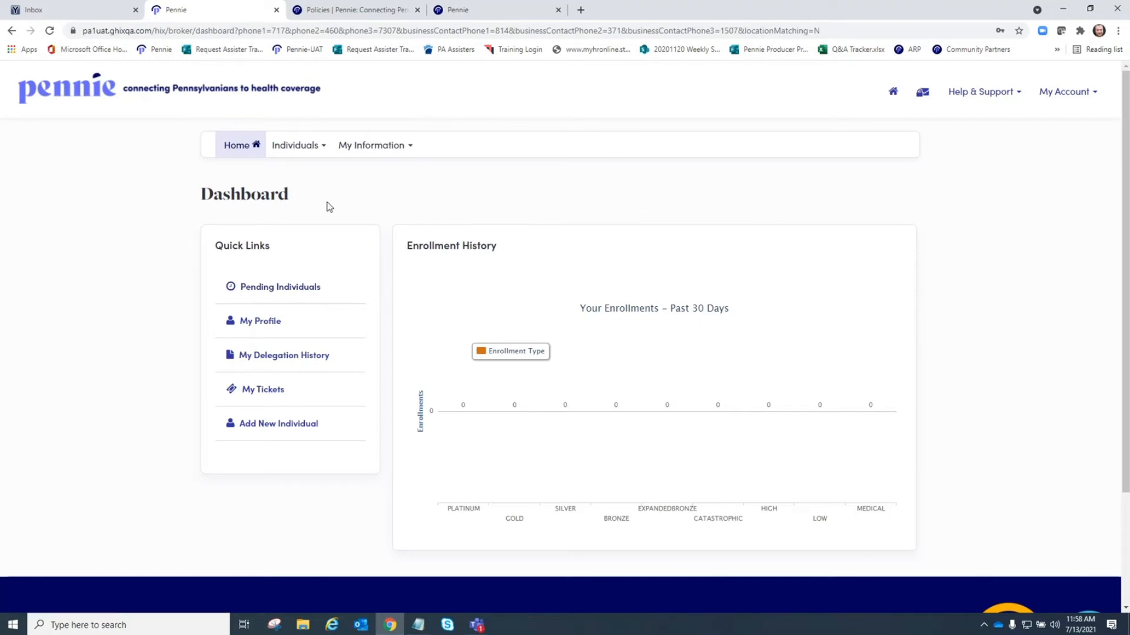
{"action": "left_click", "coordinate": [312, 147]}
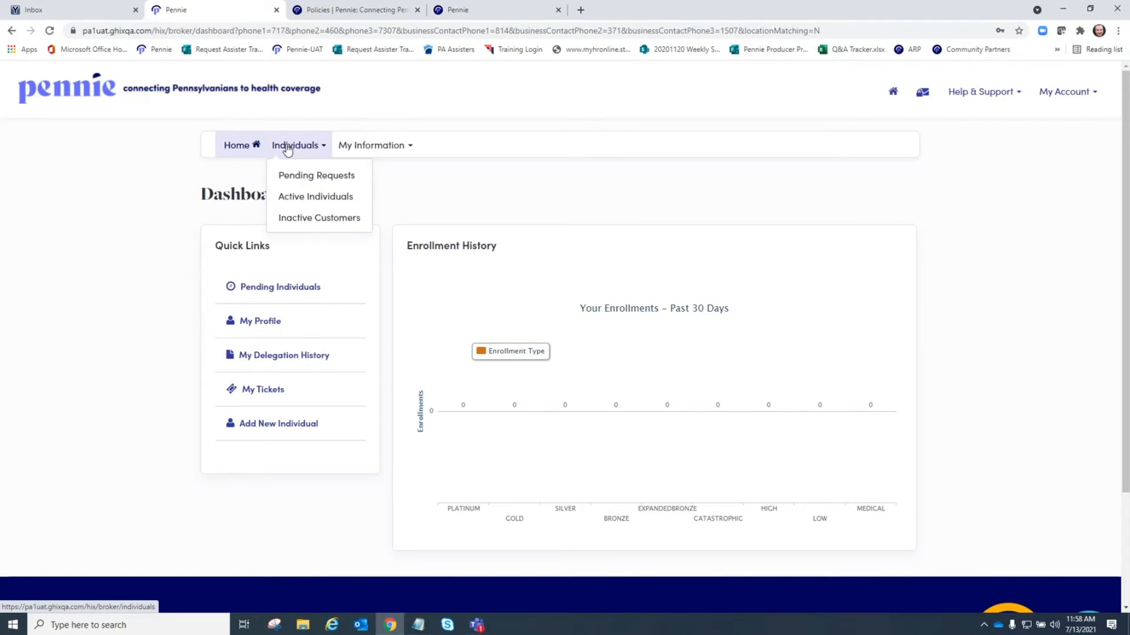
{"action": "left_click", "coordinate": [338, 203]}
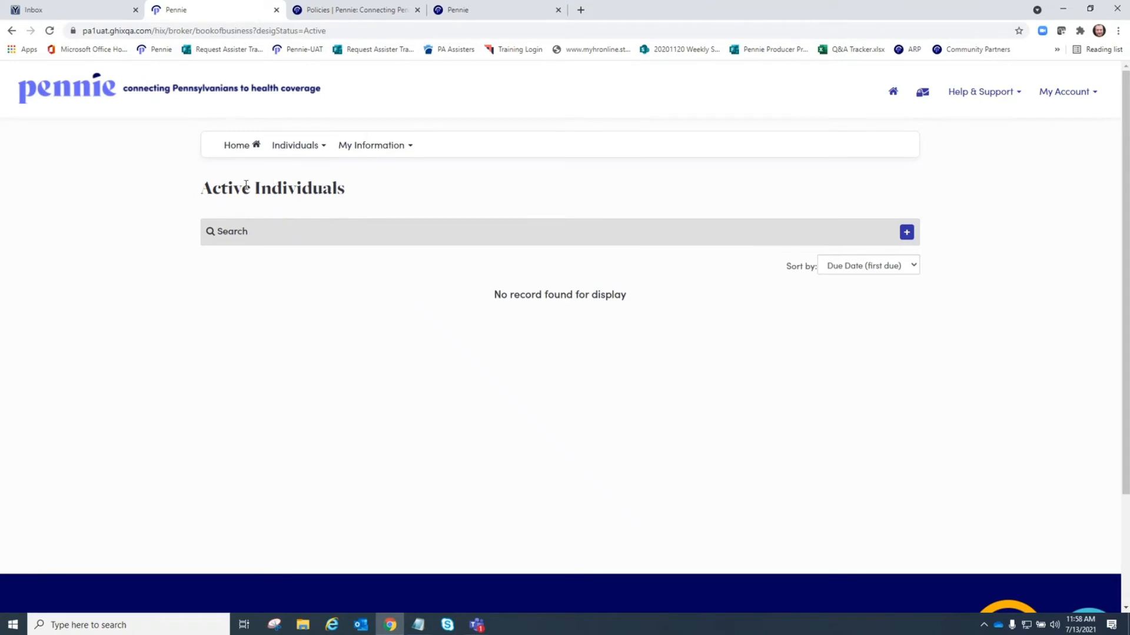
- Switch to Inactive Customers from the Individuals menu, showing 0 customers
{"action": "left_click_drag", "start_coordinate": [201, 188], "coordinate": [365, 196]}
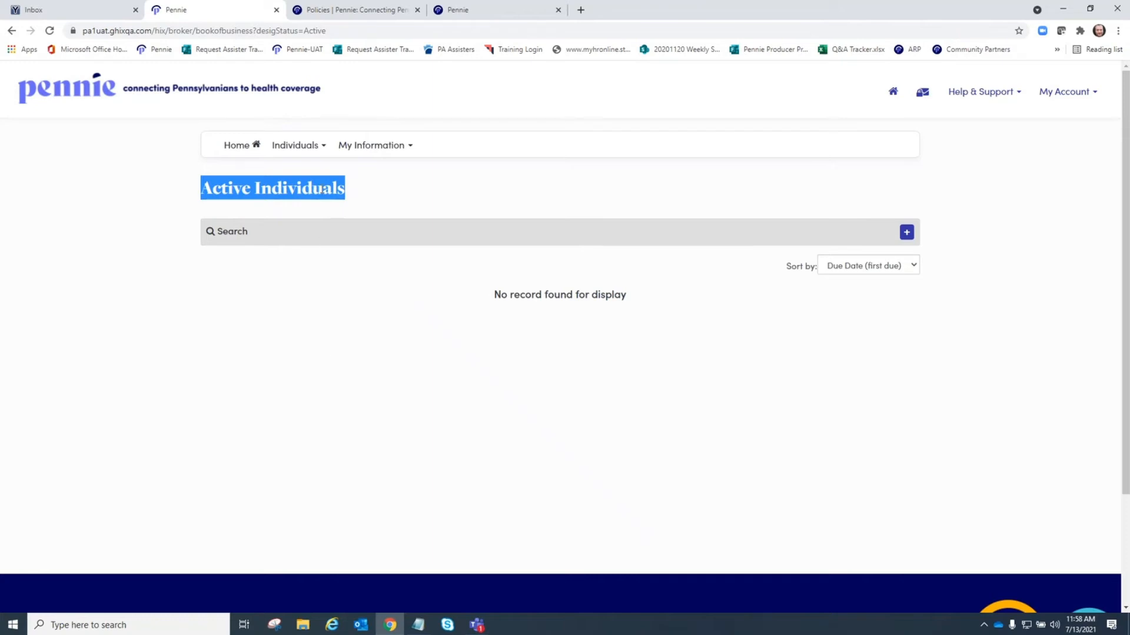
{"action": "left_click", "coordinate": [313, 155]}
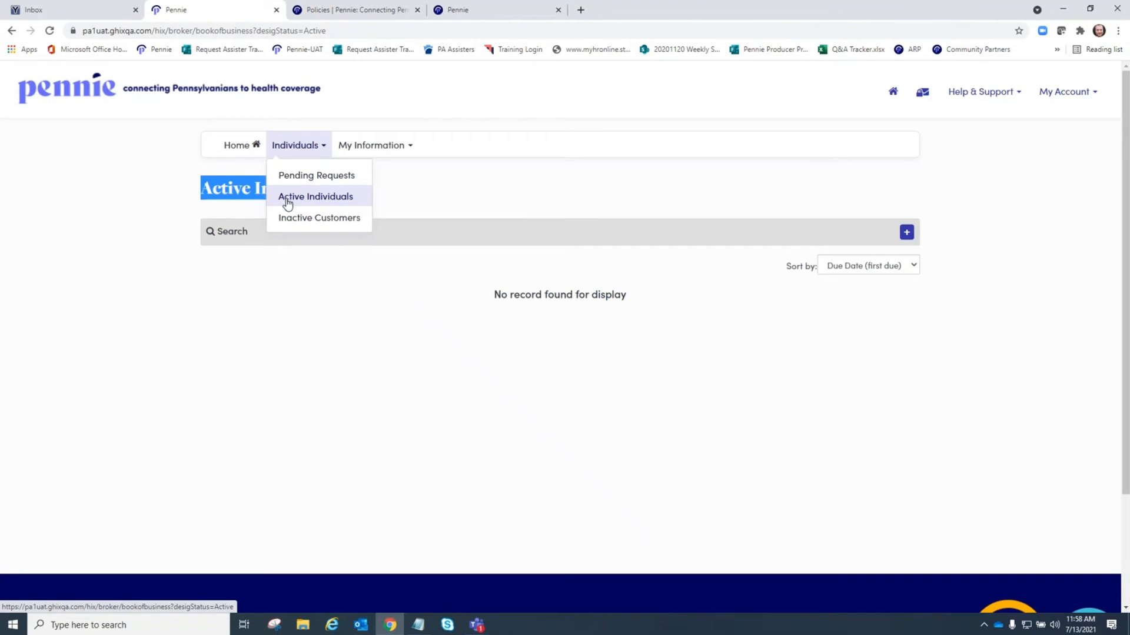
{"action": "left_click", "coordinate": [291, 221]}
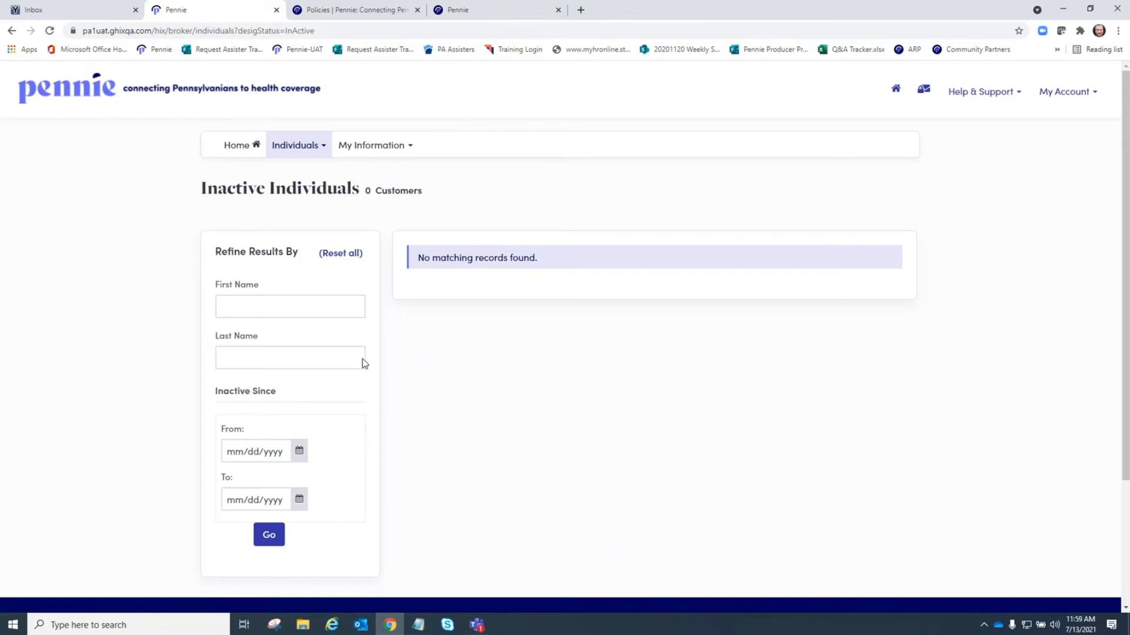
- Return to the Active Individuals list via the Individuals menu, after trying the name filters
{"action": "left_click", "coordinate": [364, 359]}
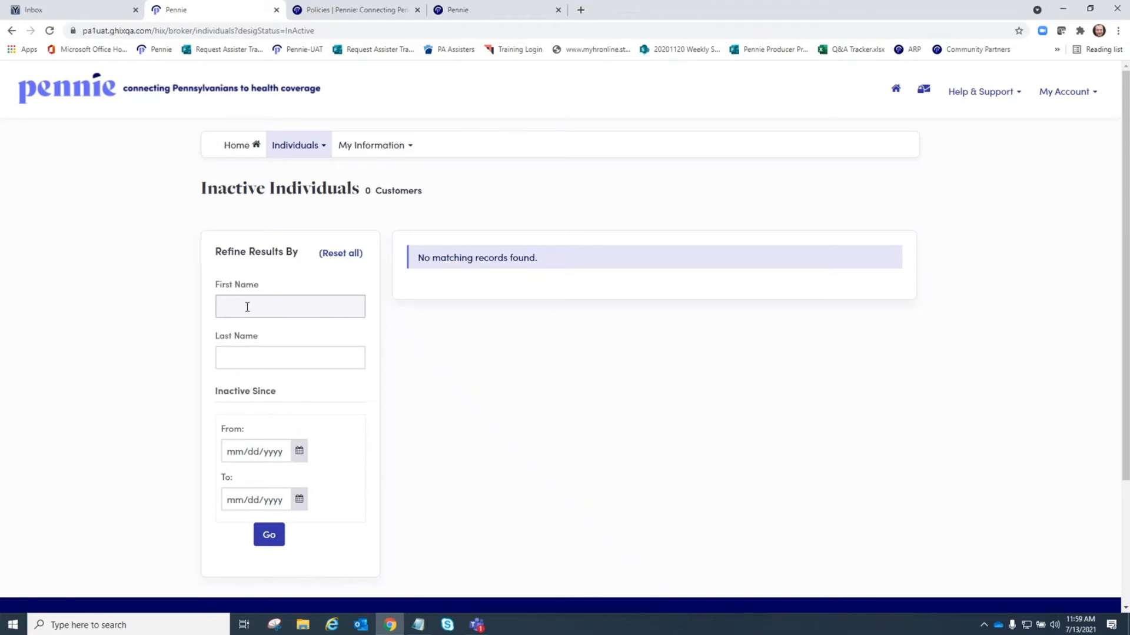
{"action": "left_click", "coordinate": [293, 147]}
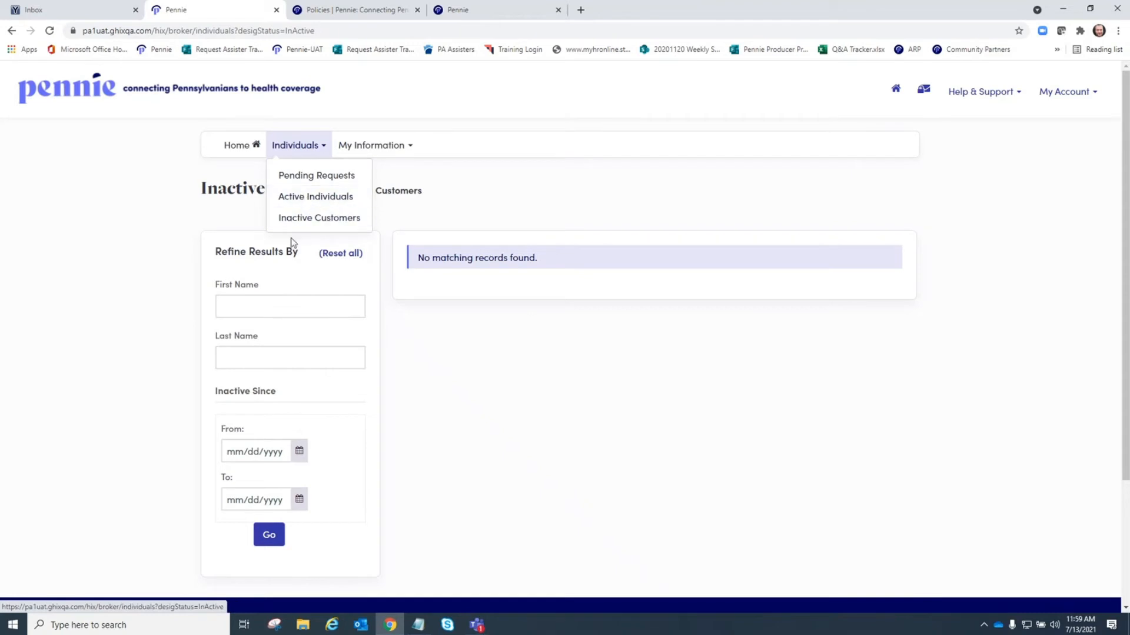
{"action": "left_click", "coordinate": [244, 307]}
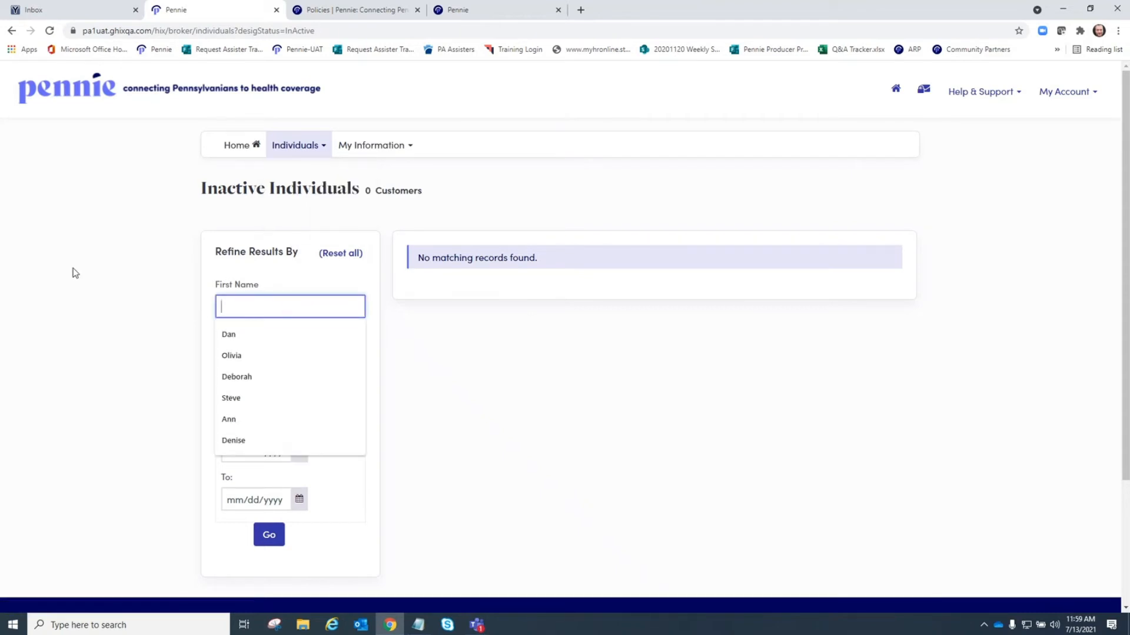
{"action": "left_click", "coordinate": [92, 271]}
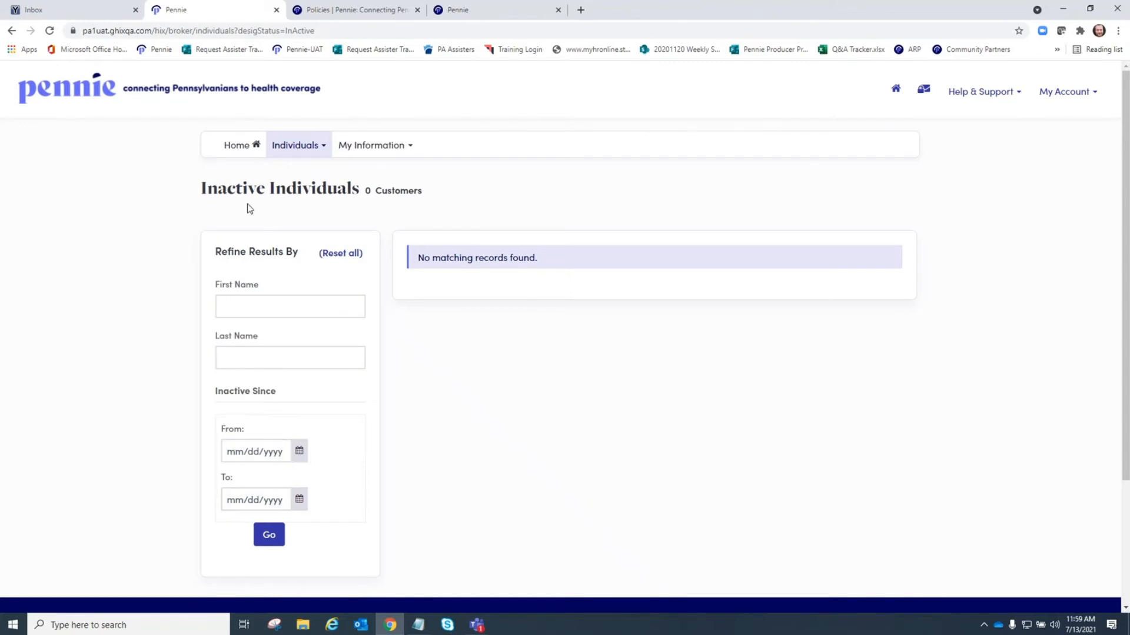
{"action": "left_click", "coordinate": [308, 145]}
{"action": "left_click", "coordinate": [300, 196]}
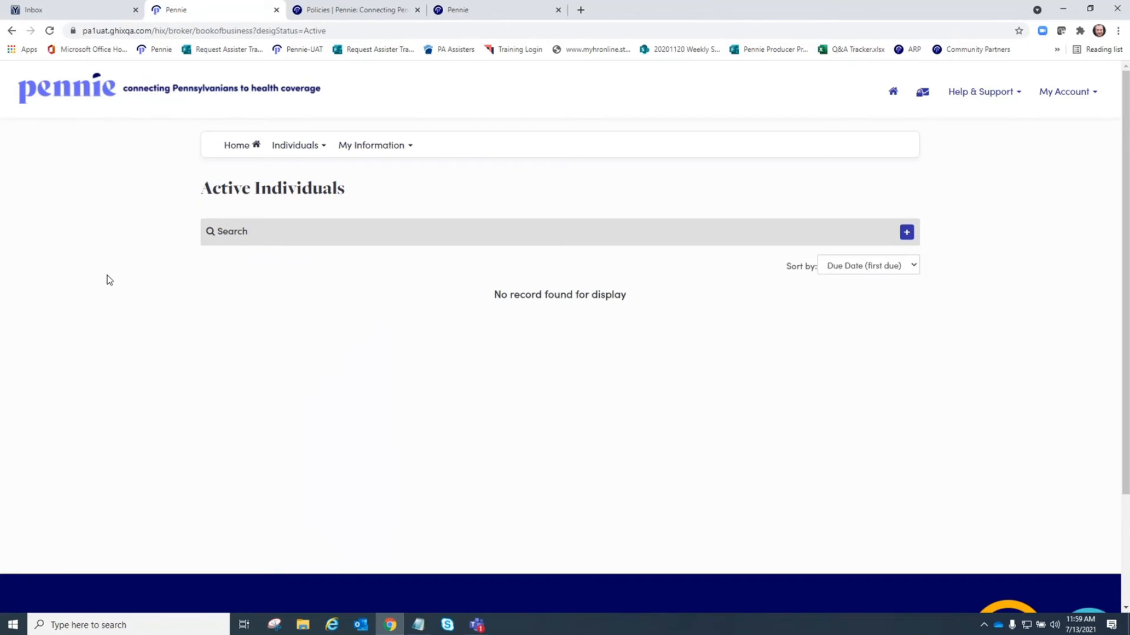
- Expand the search filters and browse Application Type, Issuer, Application Year and Current Status without changing them
{"action": "left_click", "coordinate": [247, 233]}
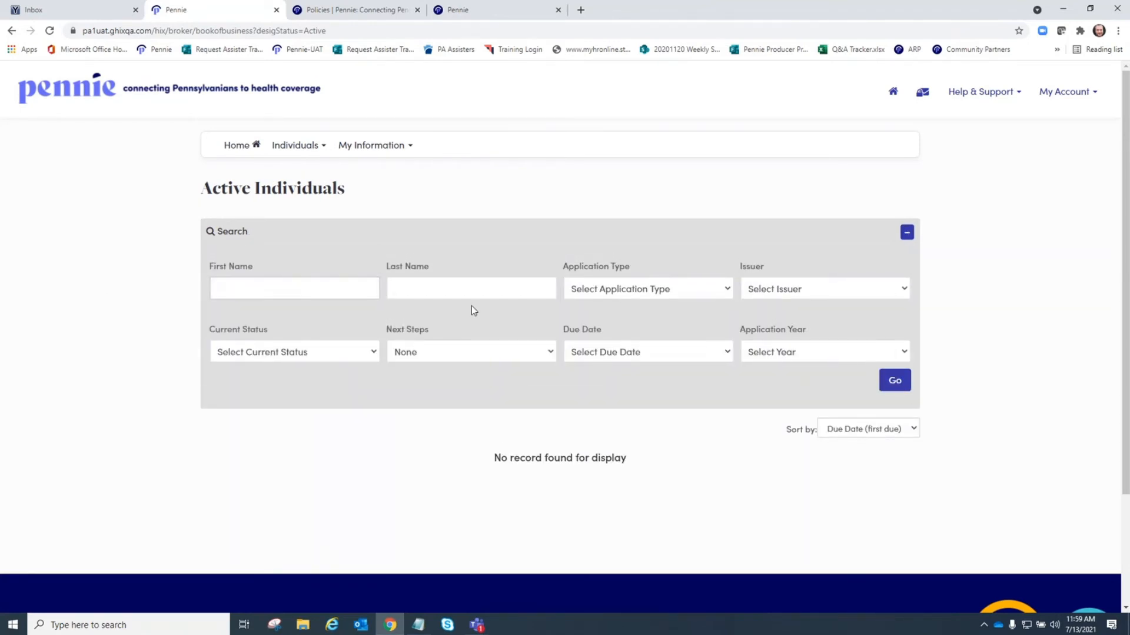
{"action": "left_click", "coordinate": [724, 294]}
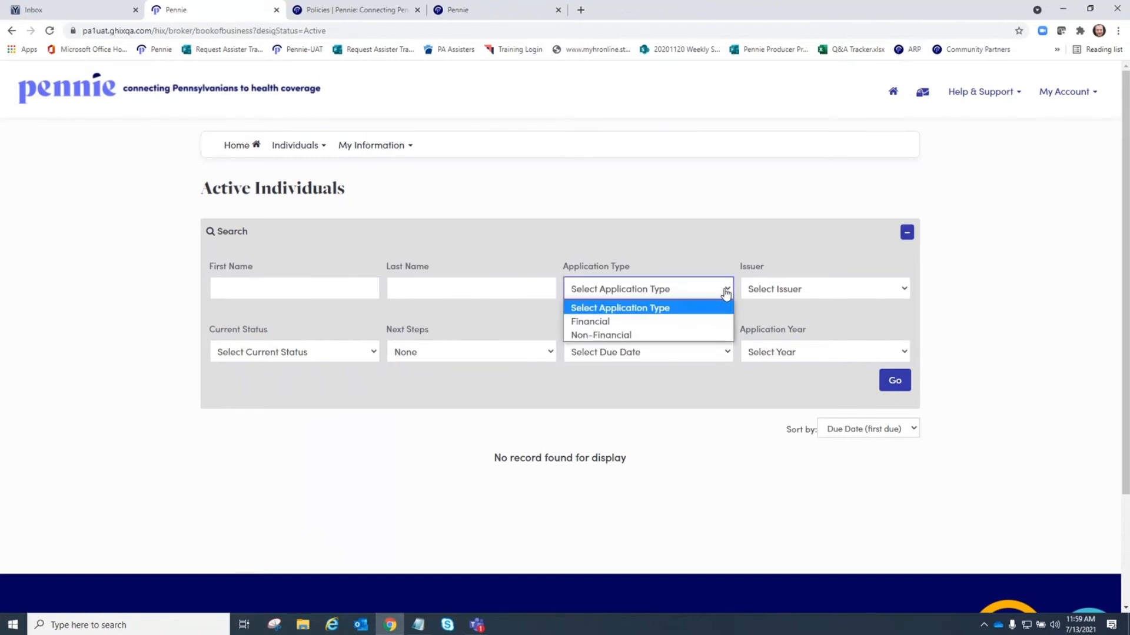
{"action": "left_click", "coordinate": [726, 293]}
{"action": "left_click", "coordinate": [816, 287]}
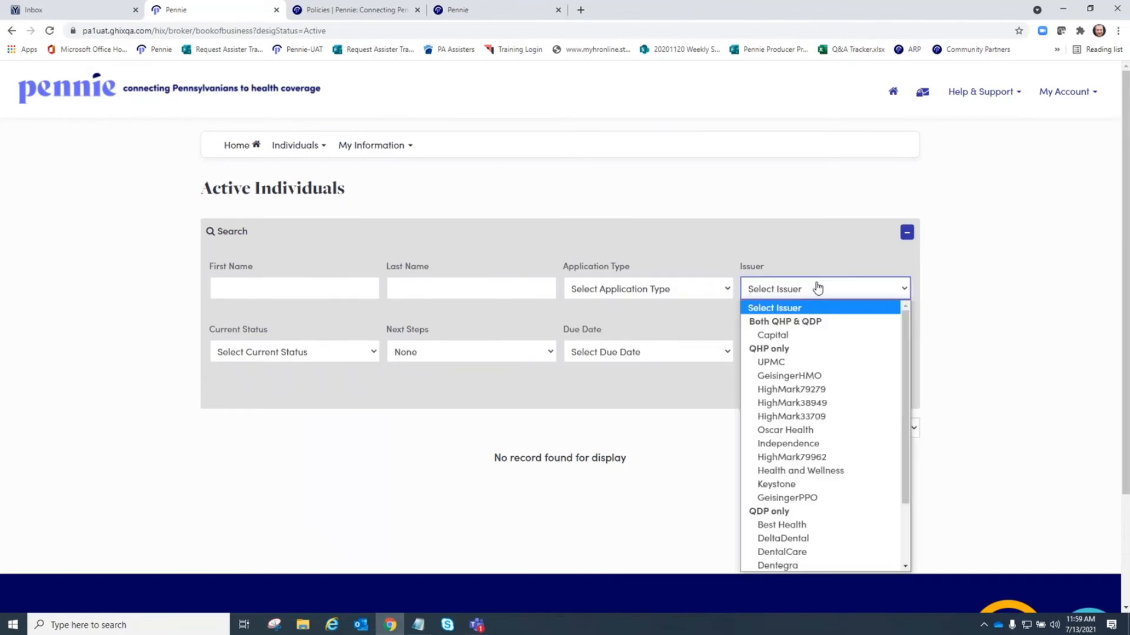
{"action": "left_click", "coordinate": [802, 256]}
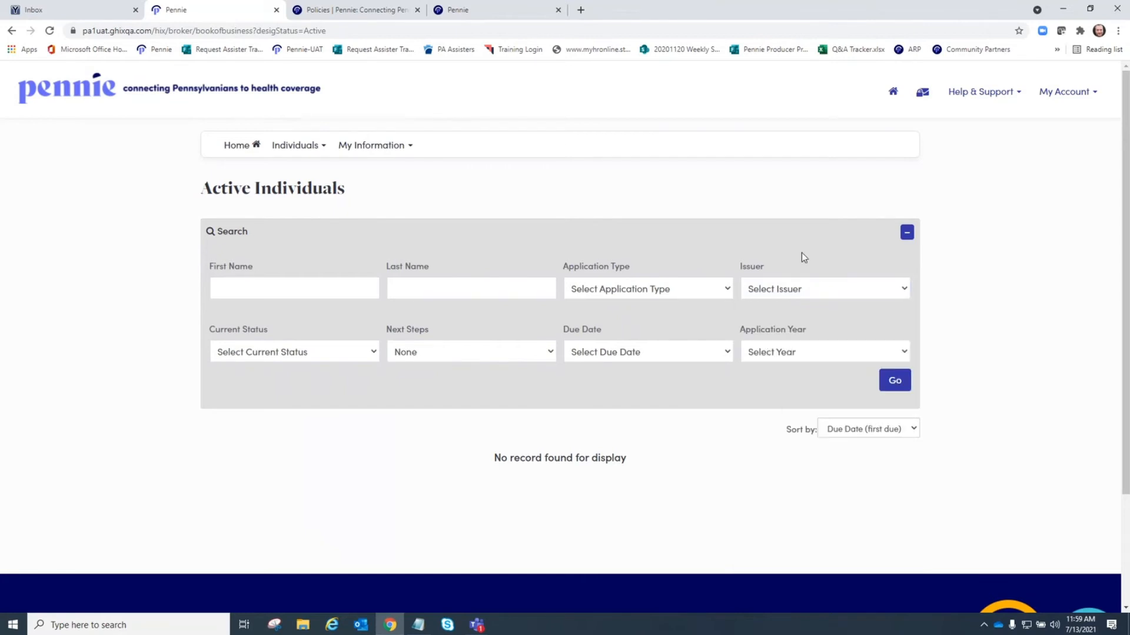
{"action": "left_click", "coordinate": [771, 356]}
{"action": "left_click", "coordinate": [771, 357]}
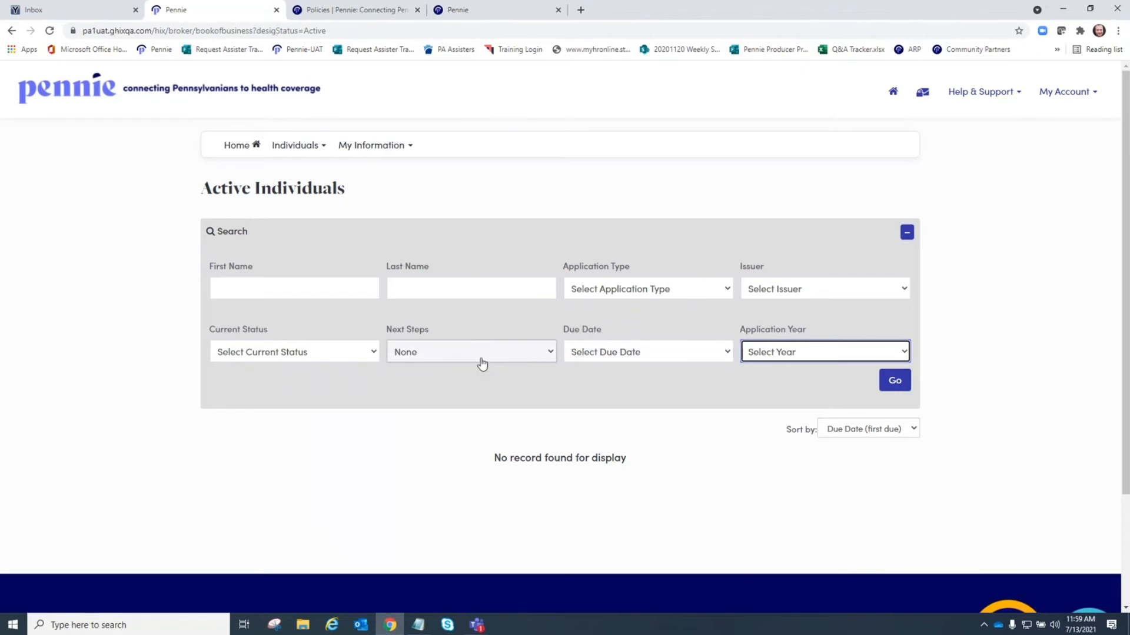
{"action": "left_click", "coordinate": [335, 363]}
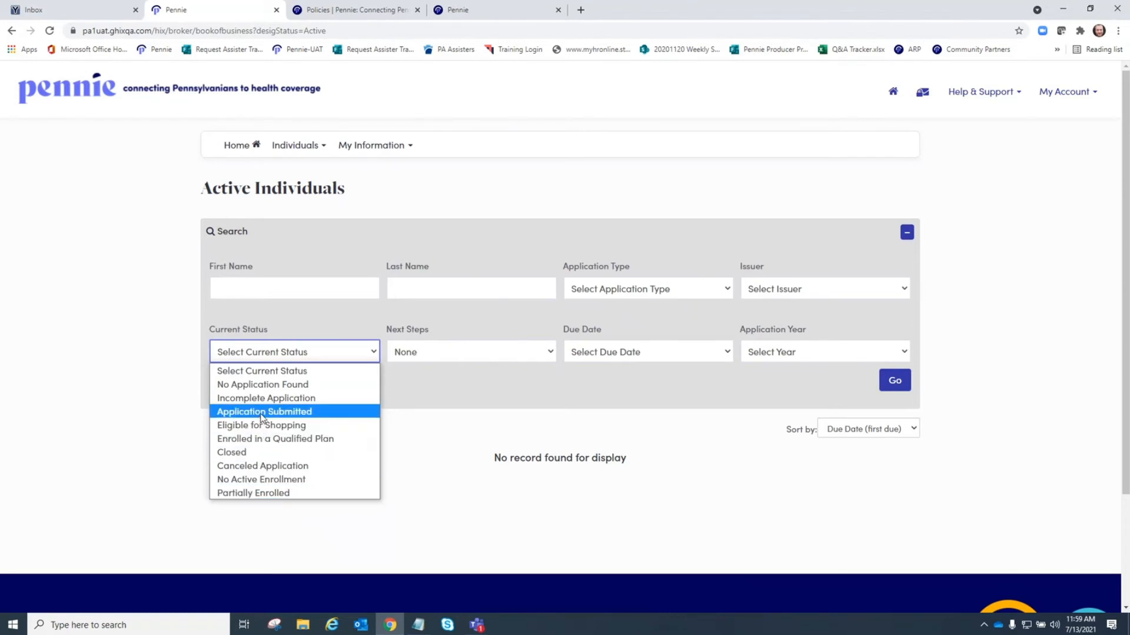
{"action": "left_click", "coordinate": [402, 412]}
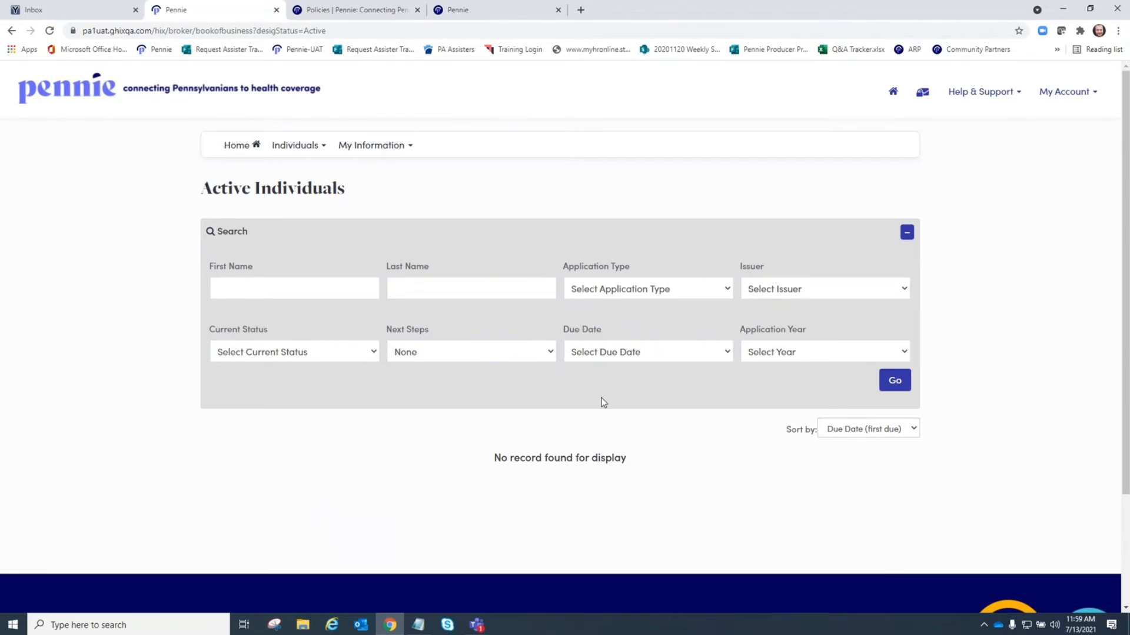
{"action": "mouse_move", "coordinate": [302, 158]}
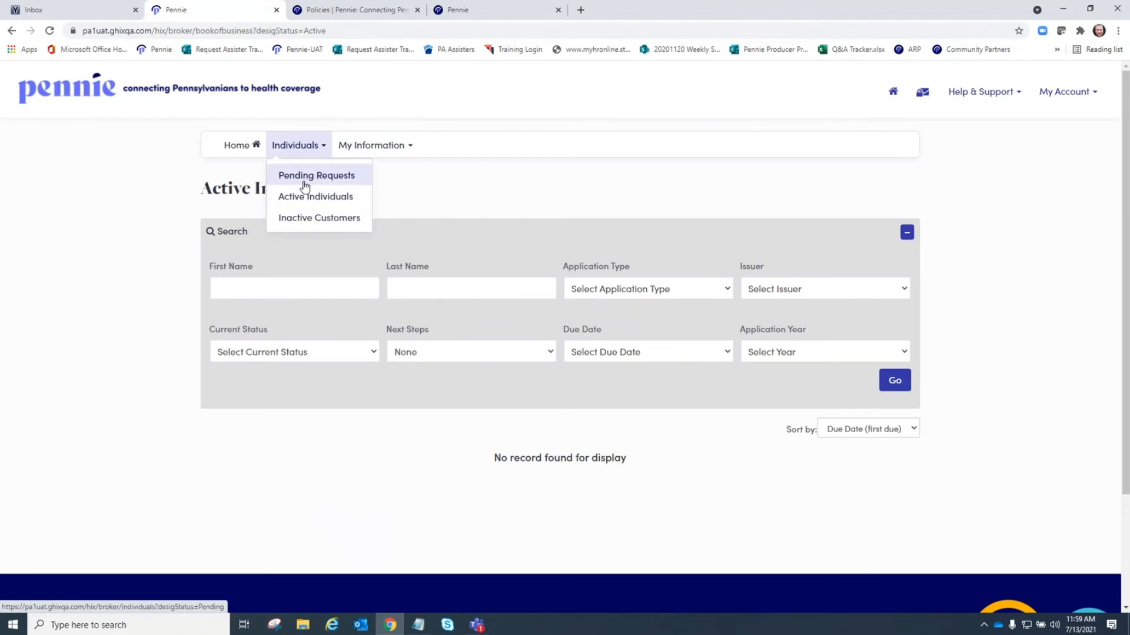
- From Home, open My Tickets under Quick Links and start a new ticket
{"action": "left_click", "coordinate": [253, 147]}
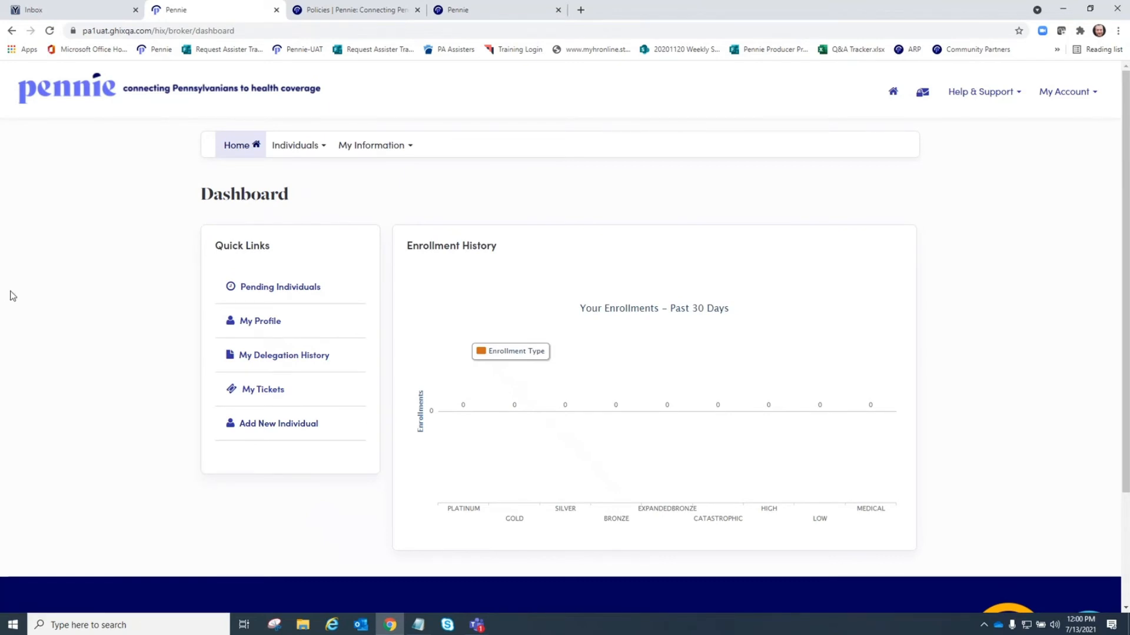
{"action": "left_click", "coordinate": [262, 390]}
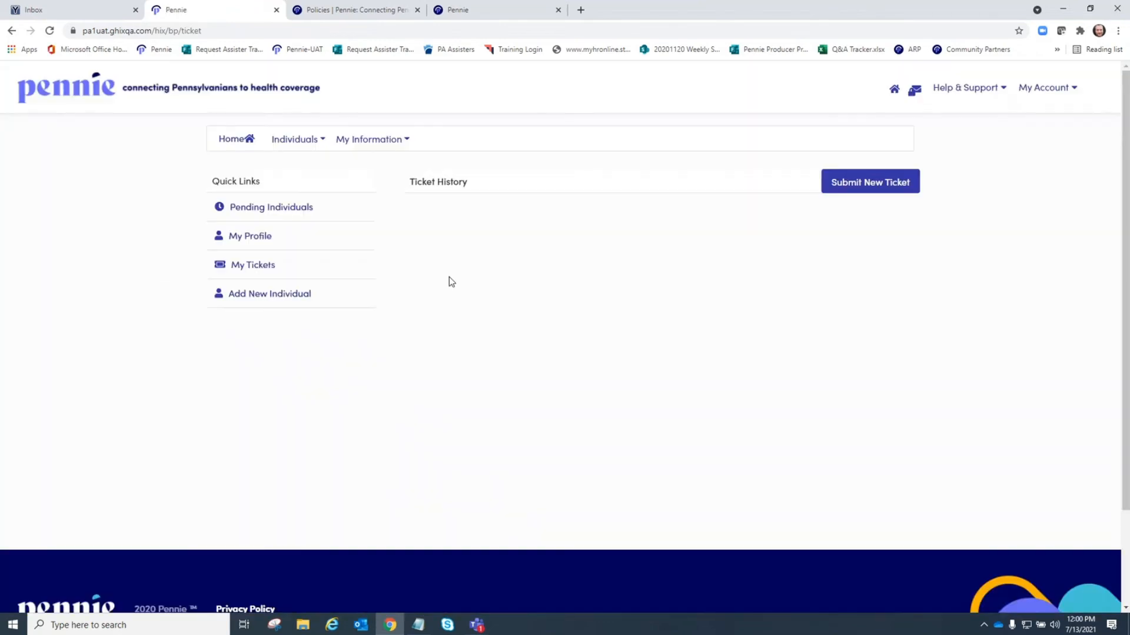
{"action": "left_click", "coordinate": [863, 192]}
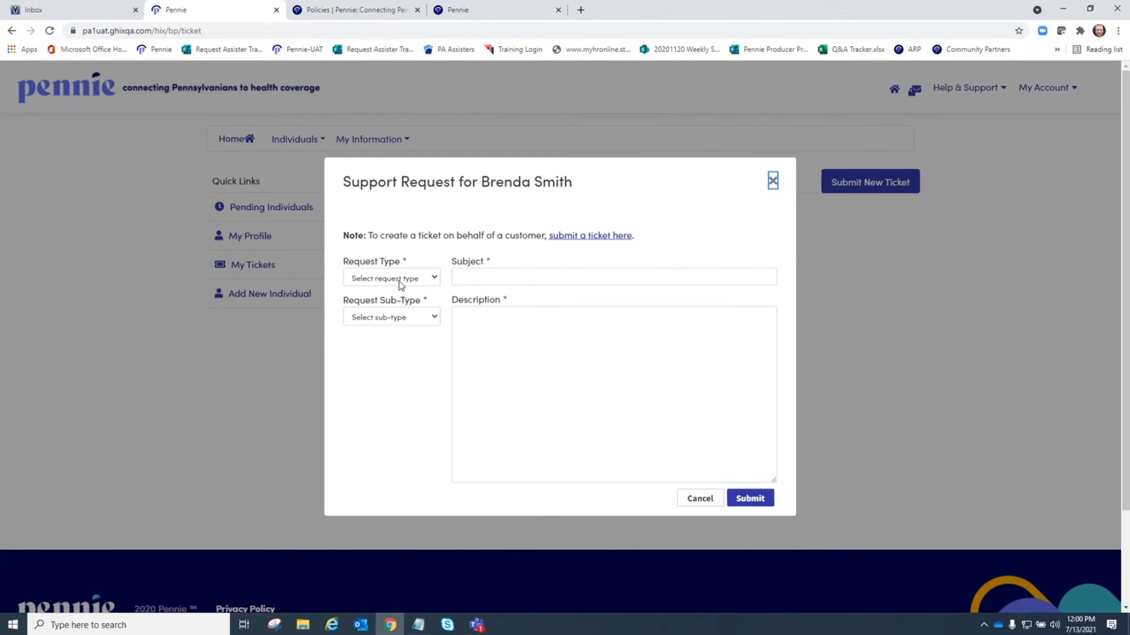
- Browse the Request Type and Sub-Type choices and the subject and description fields, entering nothing
{"action": "left_click", "coordinate": [400, 279]}
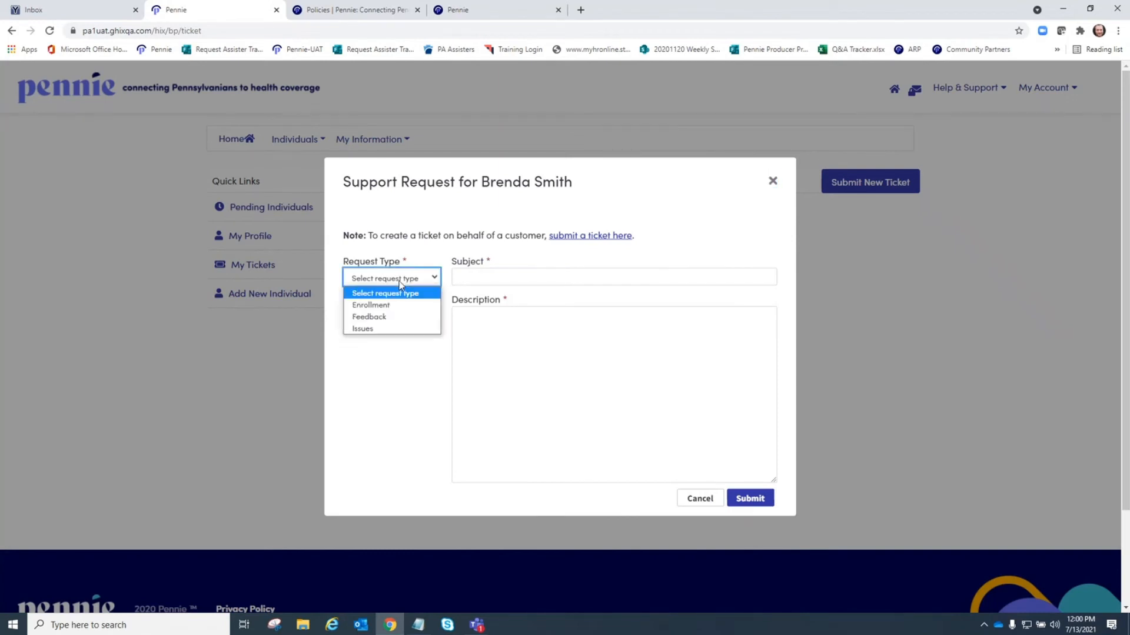
{"action": "left_click", "coordinate": [396, 331]}
{"action": "left_click", "coordinate": [520, 275]}
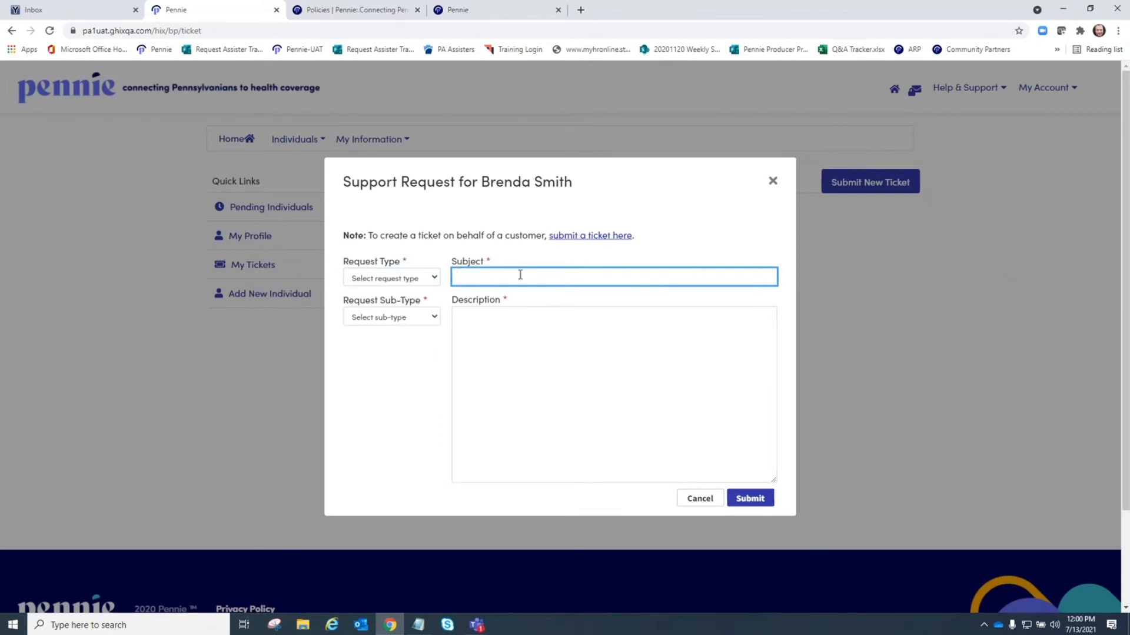
{"action": "left_click", "coordinate": [434, 318]}
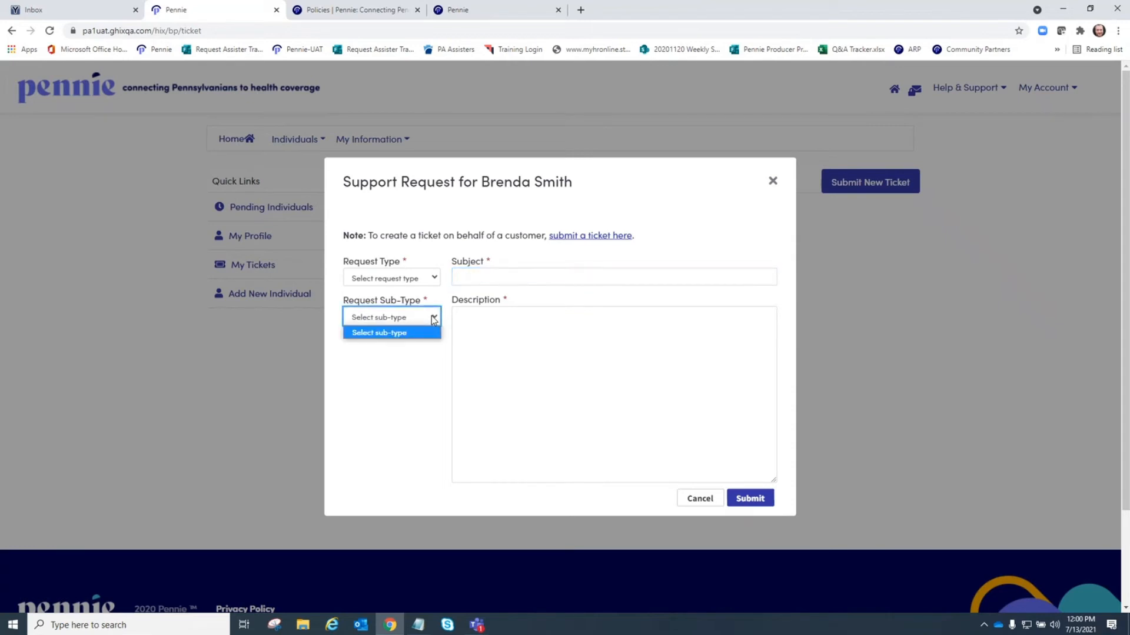
{"action": "left_click", "coordinate": [433, 318]}
{"action": "left_click", "coordinate": [472, 313]}
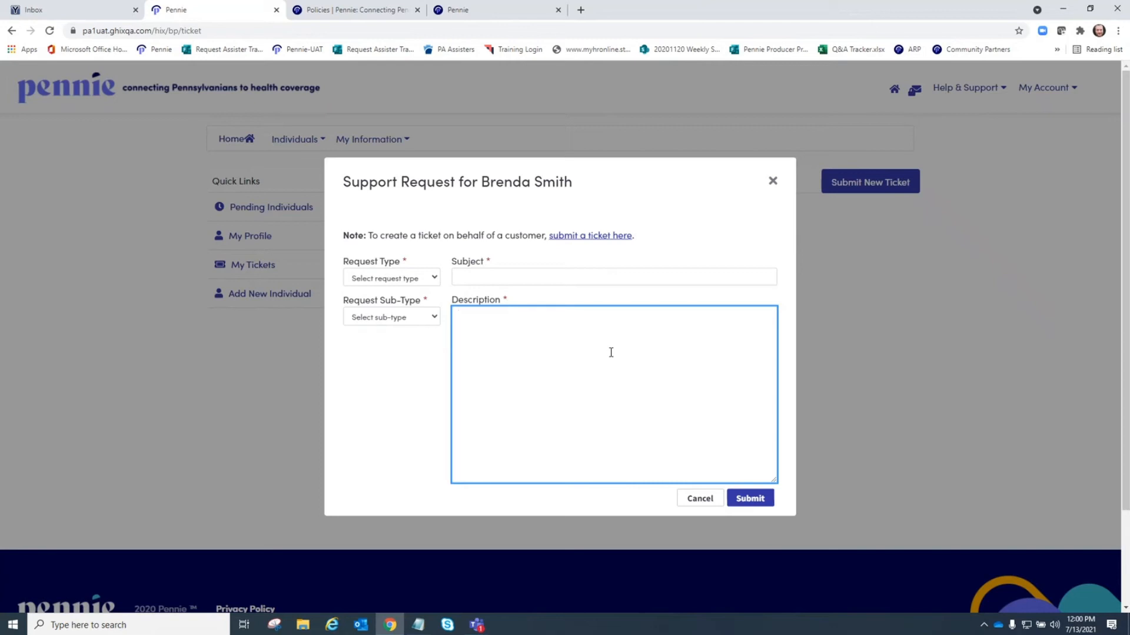
- Close the support request form, reopen it, then close it again unsubmitted
{"action": "left_click", "coordinate": [772, 181]}
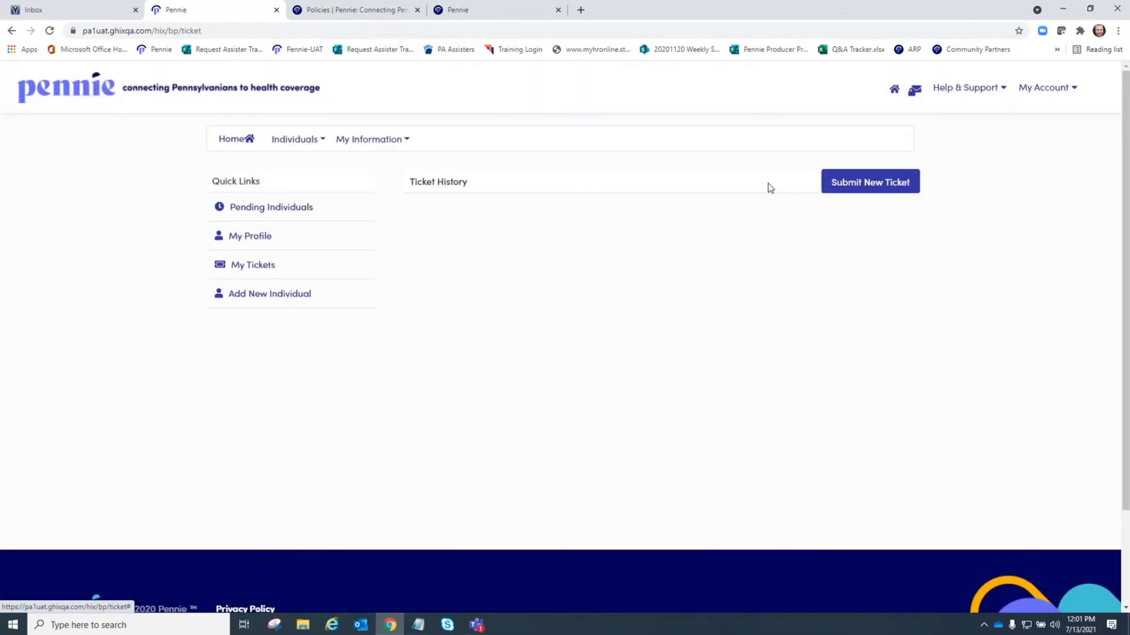
{"action": "left_click", "coordinate": [833, 189]}
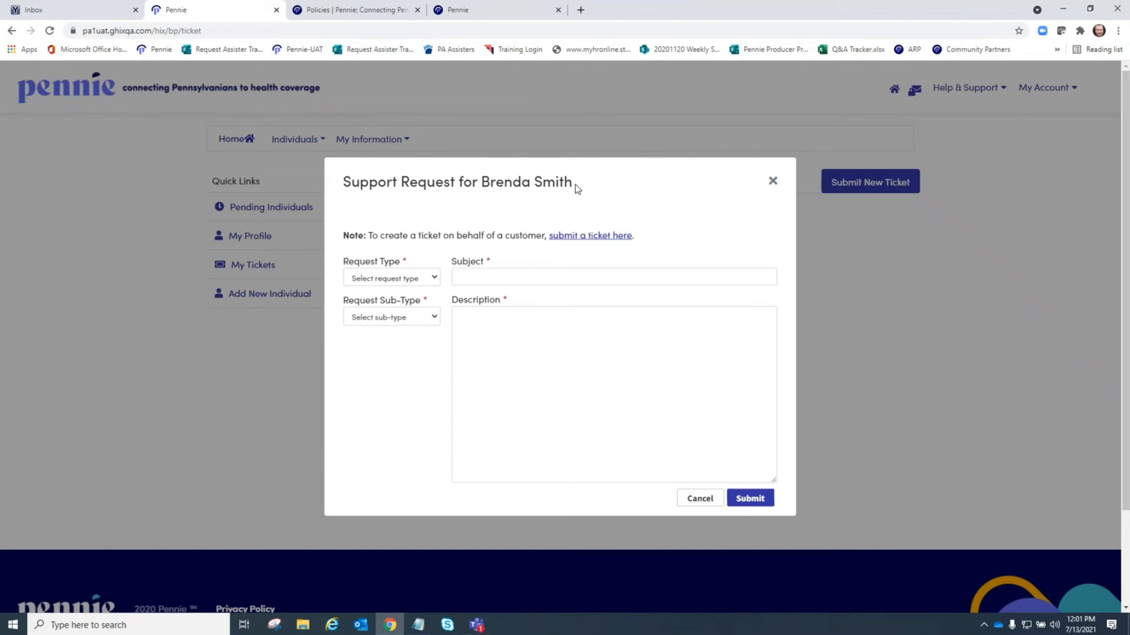
{"action": "left_click_drag", "start_coordinate": [576, 186], "coordinate": [299, 195]}
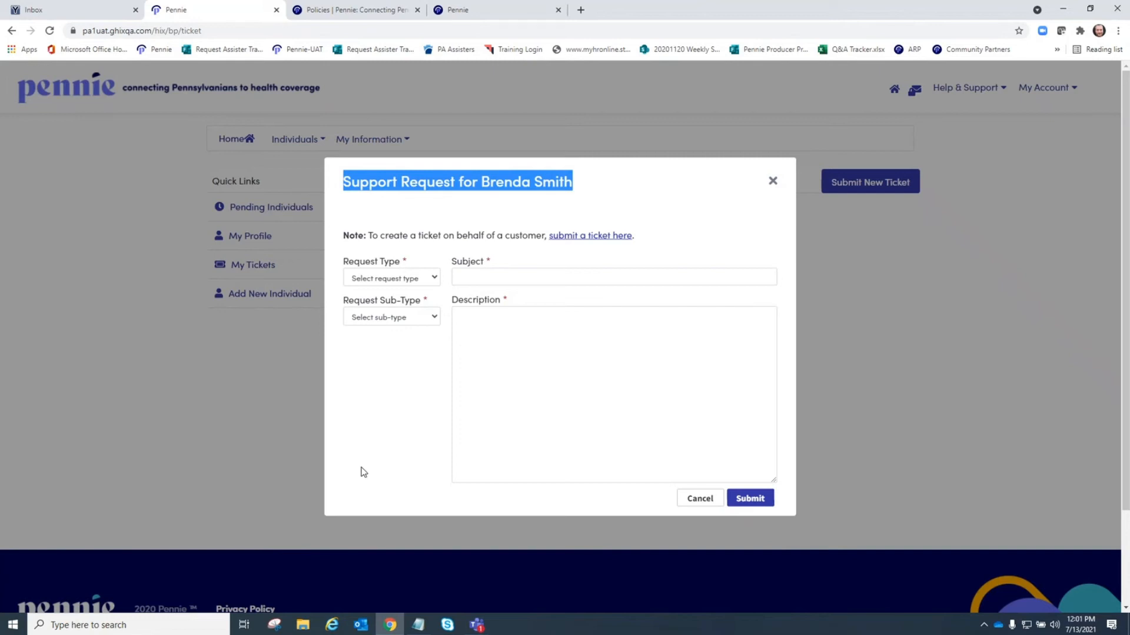
{"action": "left_click", "coordinate": [772, 182]}
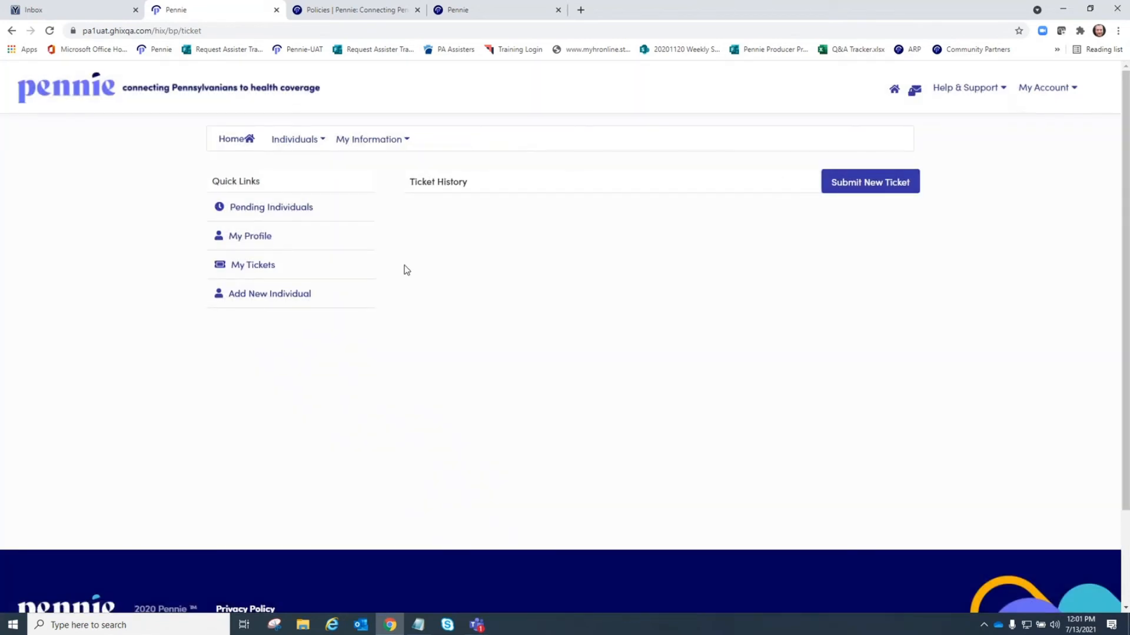
- From the Dashboard, open Add New Individual to reach the empty Create Customer Record form
{"action": "left_click", "coordinate": [248, 152]}
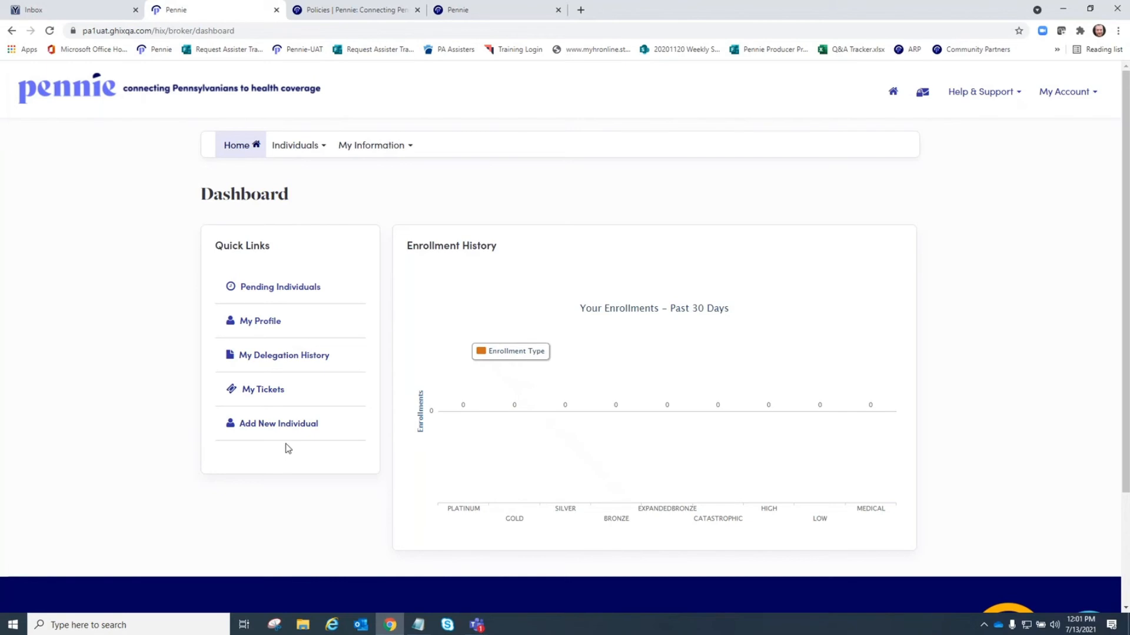
{"action": "left_click", "coordinate": [271, 425]}
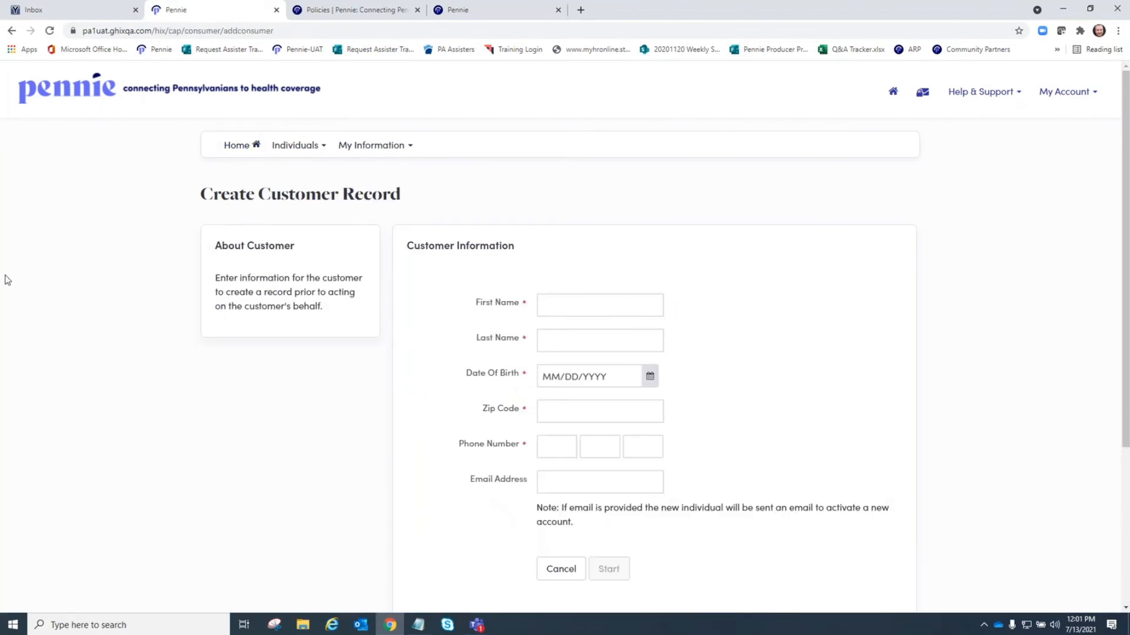
{"action": "scroll", "coordinate": [88, 341], "scroll_direction": "down", "scroll_amount": 2}
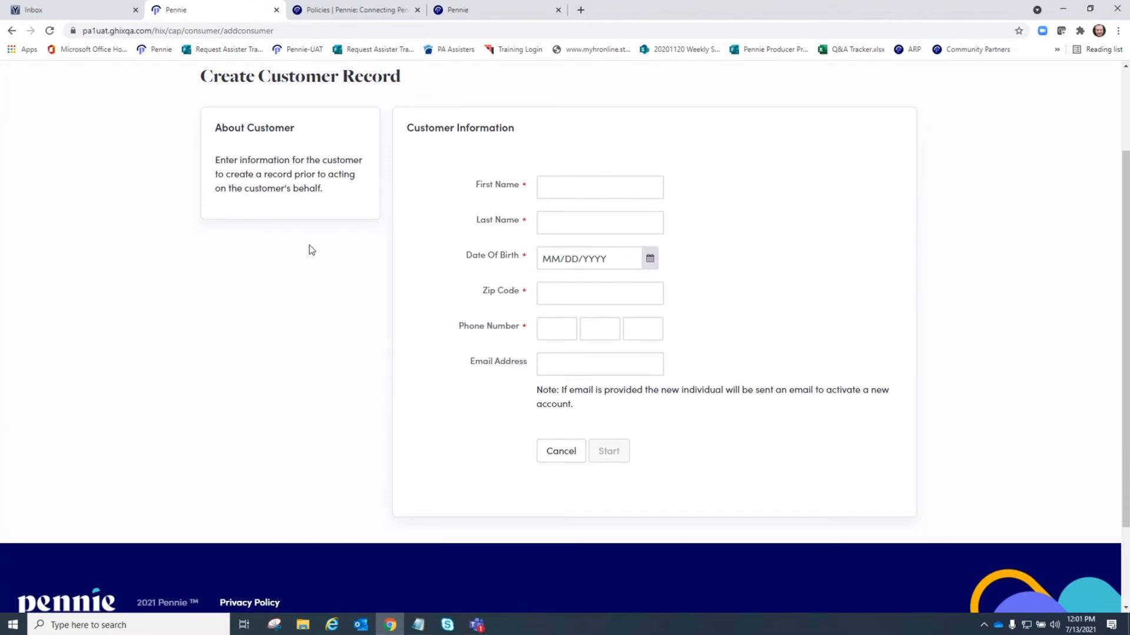
{"action": "scroll", "coordinate": [312, 250], "scroll_direction": "up", "scroll_amount": 2}
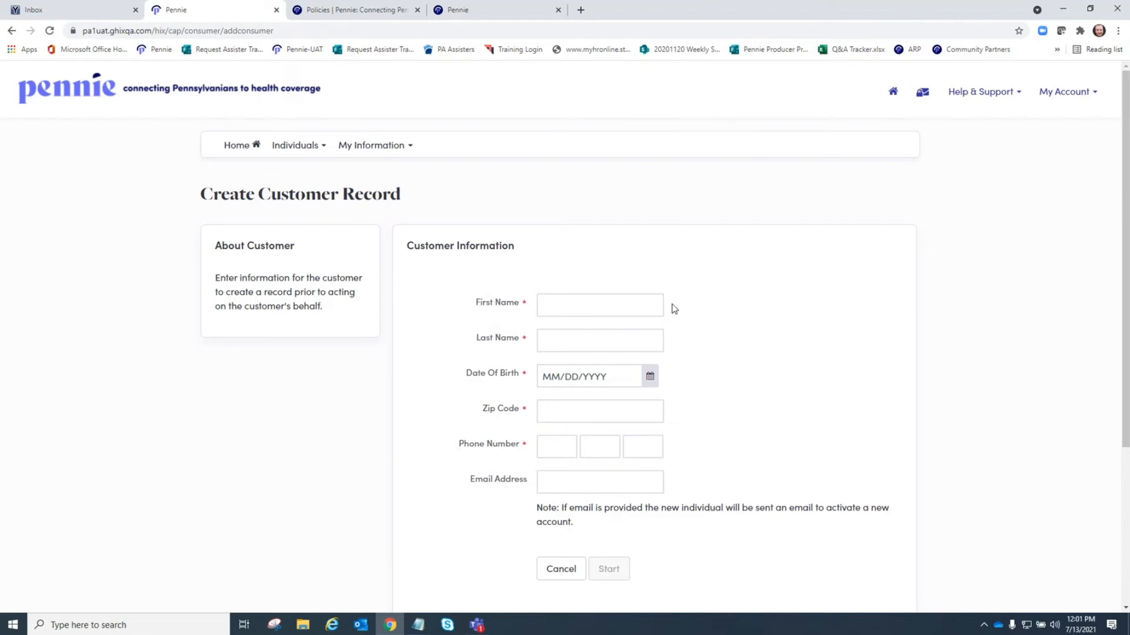
- Enter the customer's first and last name
{"action": "left_click", "coordinate": [653, 305]}
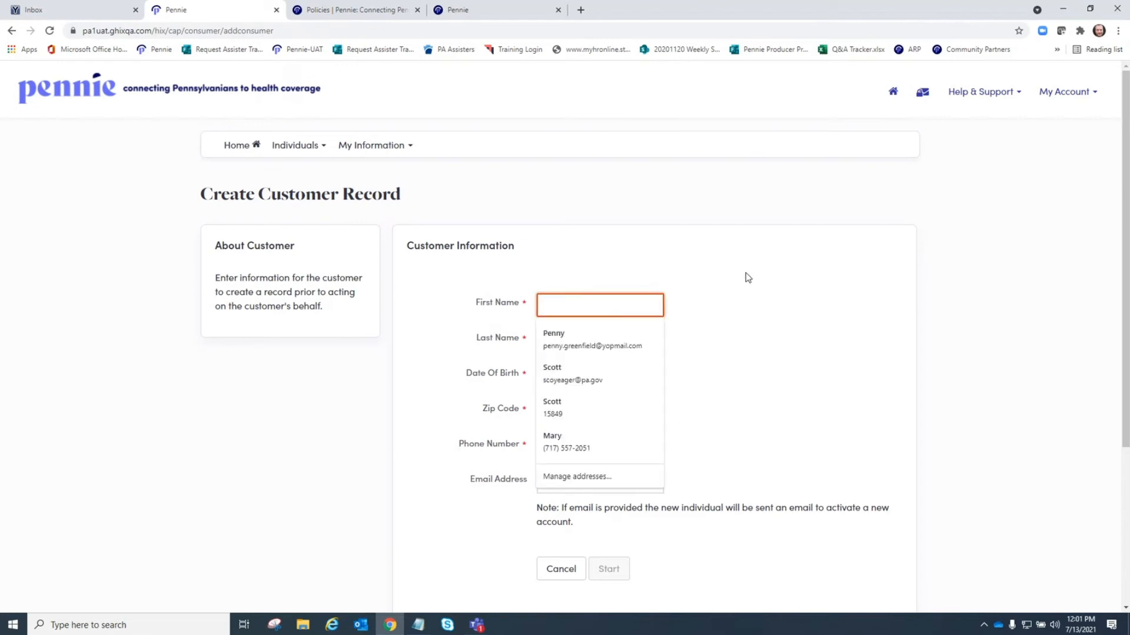
{"action": "key", "text": "Tab"}
{"action": "key", "text": "Tab"}
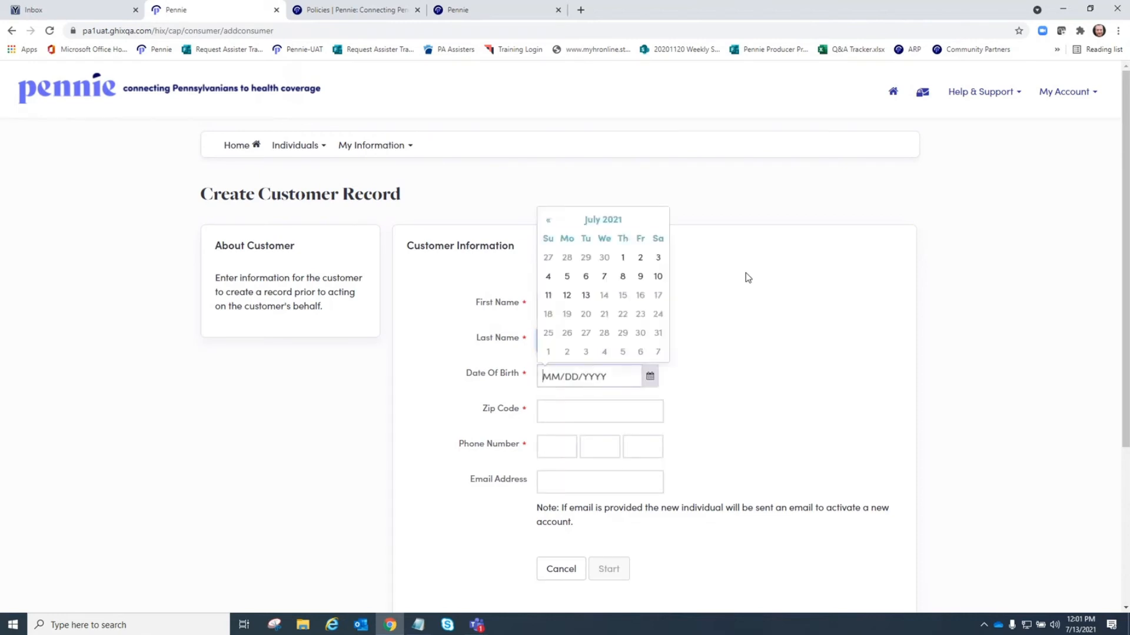
{"action": "left_click", "coordinate": [600, 220]}
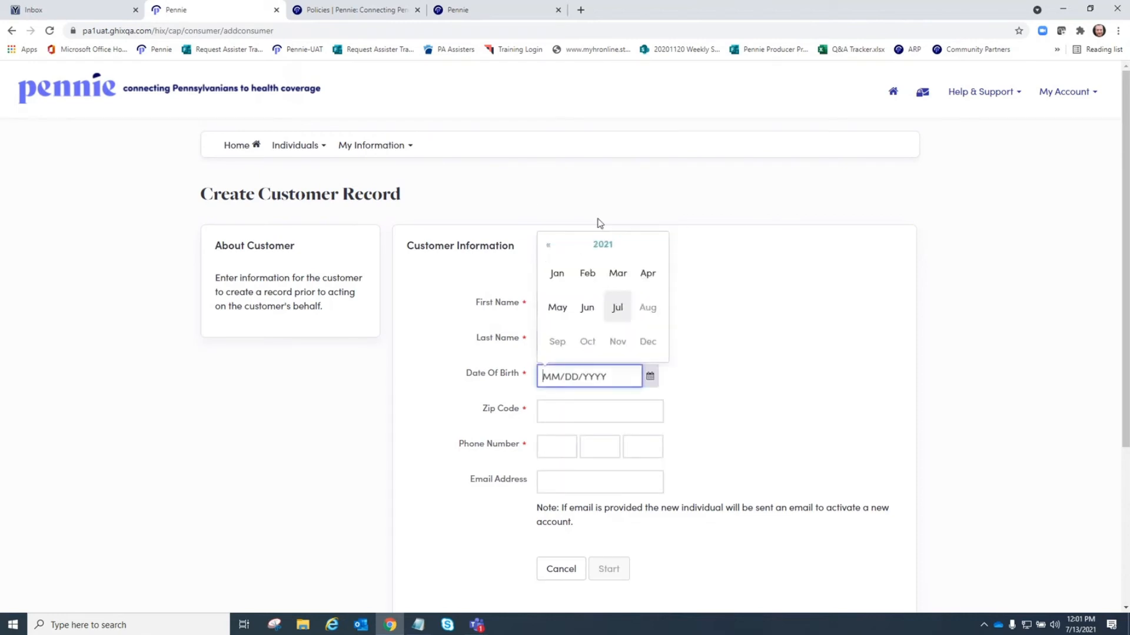
{"action": "left_click", "coordinate": [605, 246]}
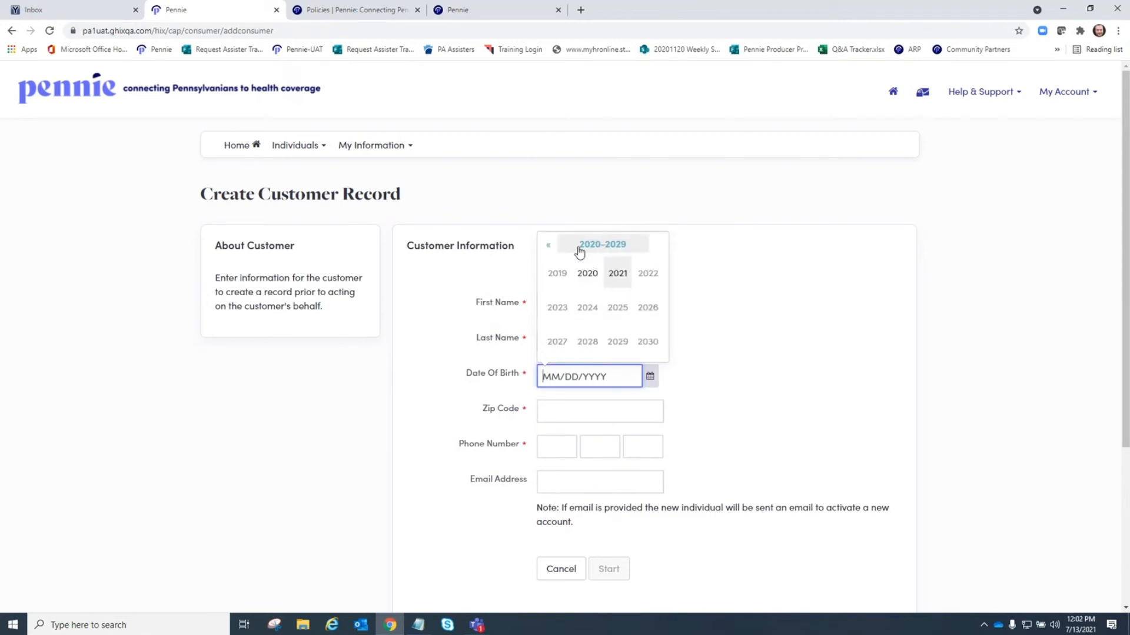
{"action": "left_click", "coordinate": [548, 245]}
{"action": "left_click", "coordinate": [548, 245]}
{"action": "left_click", "coordinate": [548, 246]}
{"action": "left_click", "coordinate": [548, 245]}
{"action": "left_click", "coordinate": [548, 245]}
{"action": "left_click", "coordinate": [547, 245]}
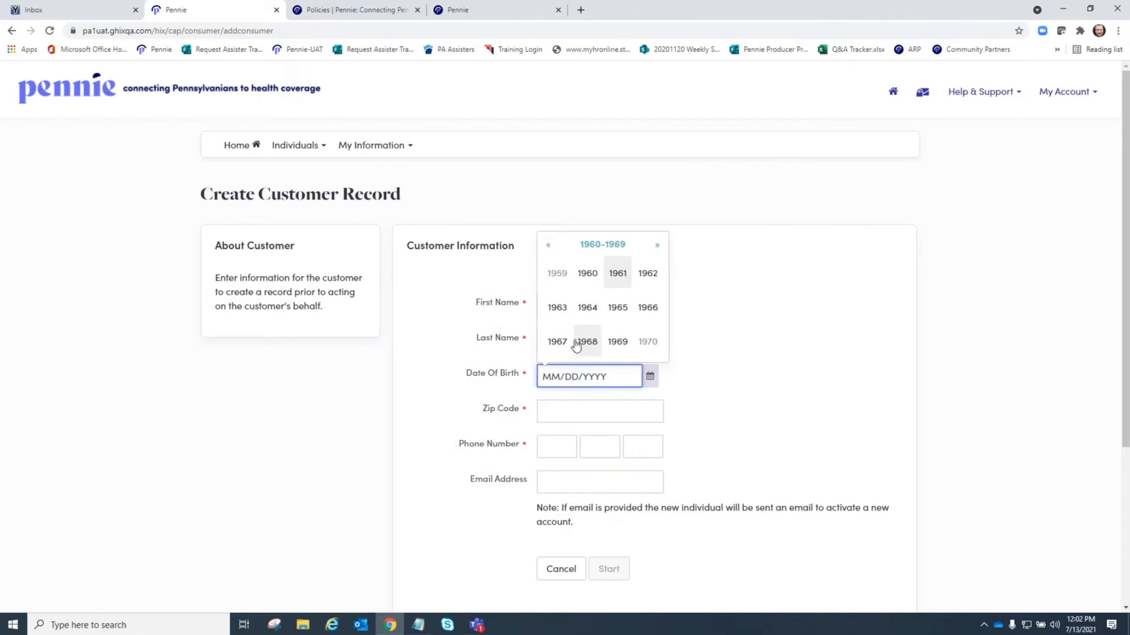
{"action": "left_click", "coordinate": [657, 246]}
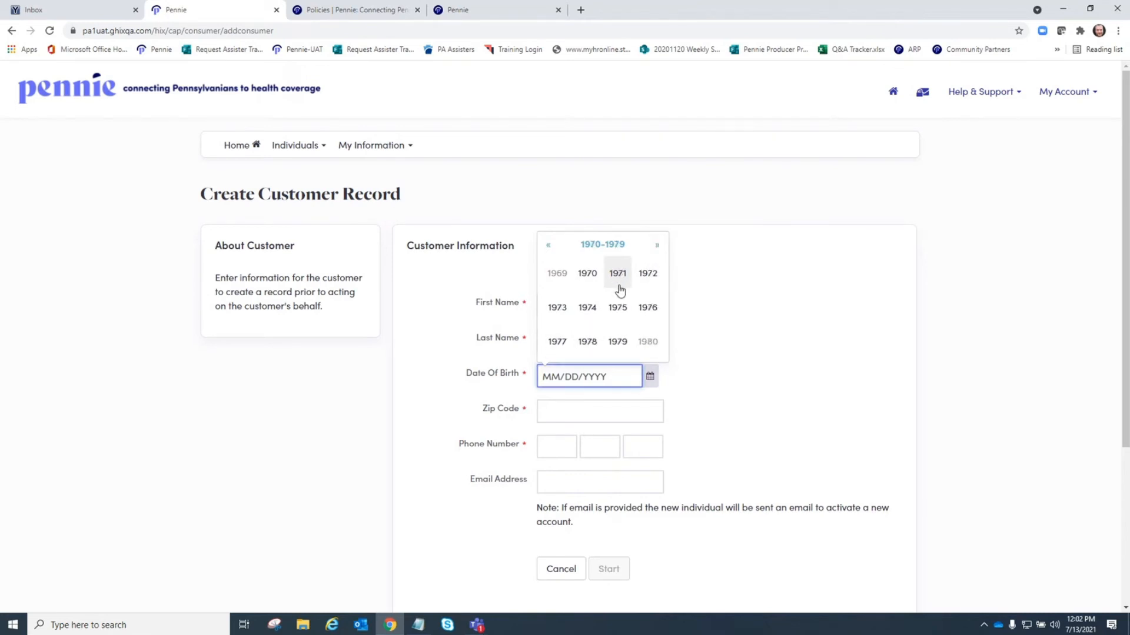
{"action": "left_click", "coordinate": [618, 308]}
{"action": "left_click", "coordinate": [587, 307]}
{"action": "left_click", "coordinate": [589, 310]}
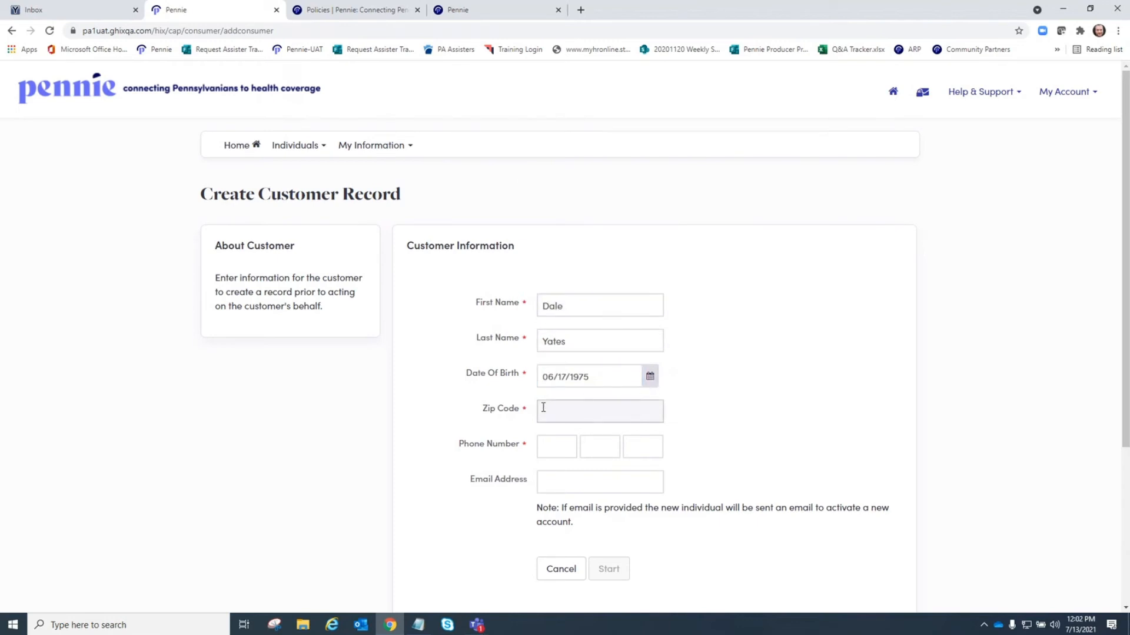
- Enter the customer's zip code and phone number, correcting the last phone digit
{"action": "left_click", "coordinate": [563, 410]}
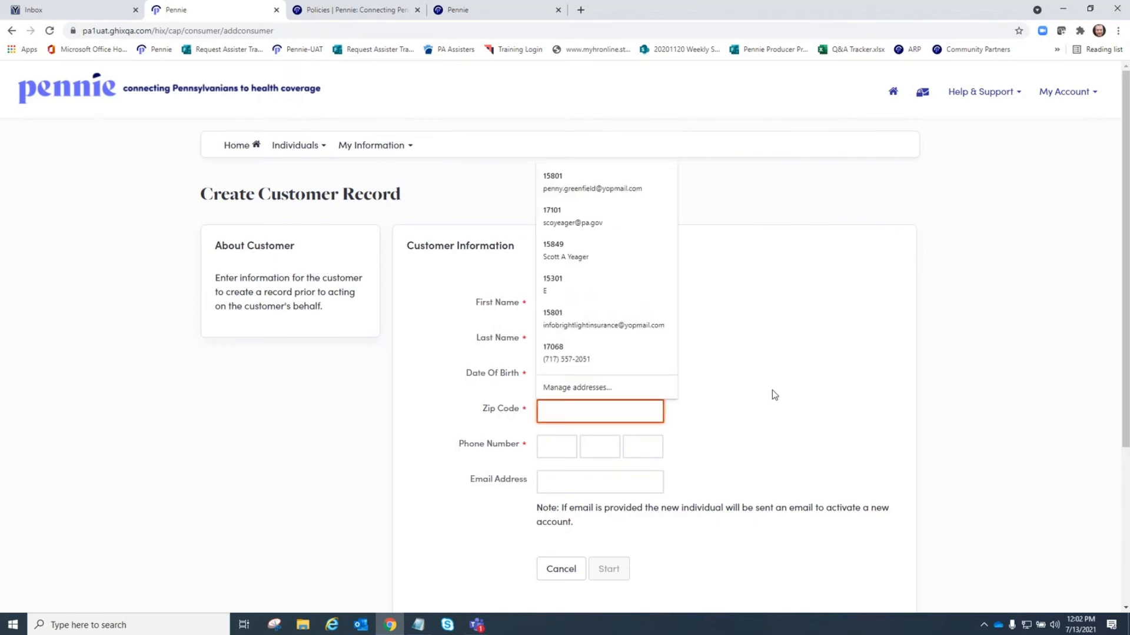
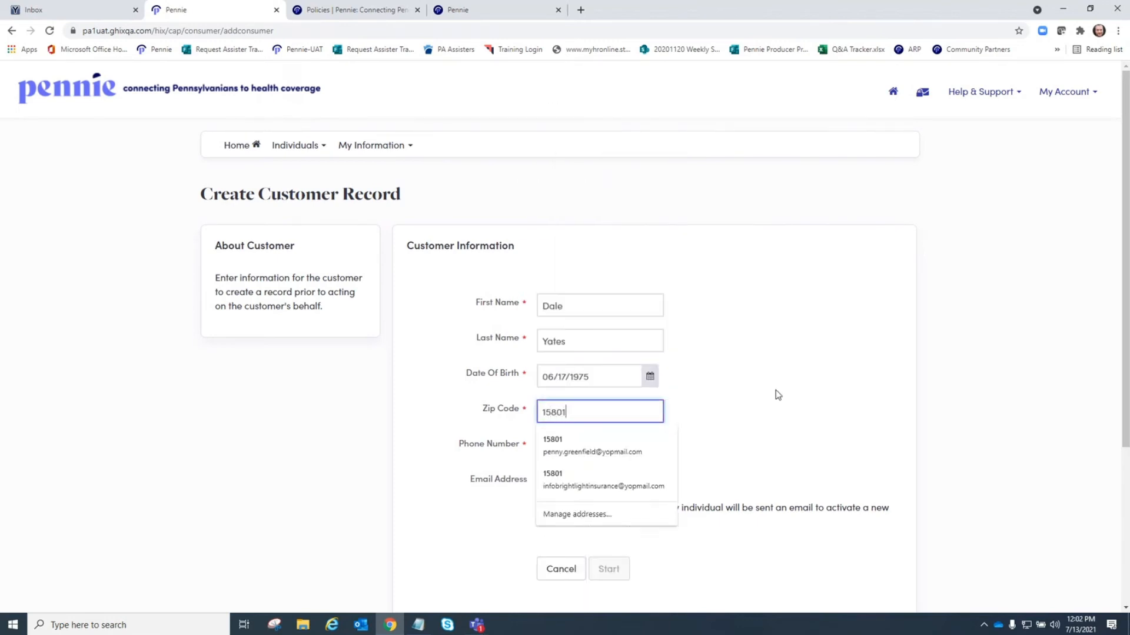
{"action": "key", "text": "Escape"}
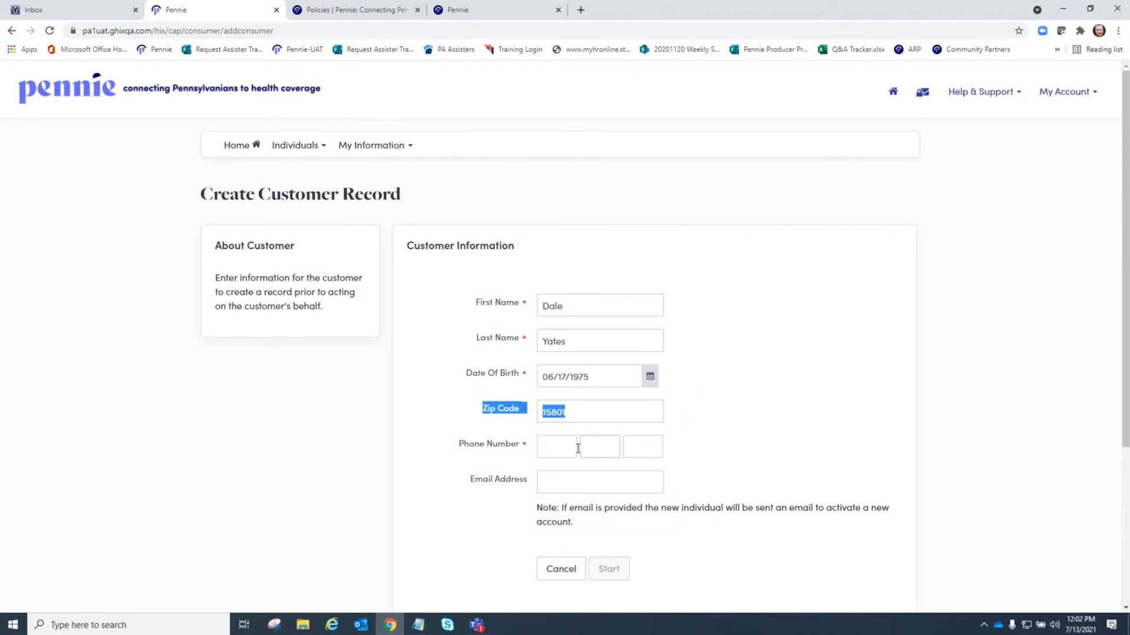
{"action": "key", "text": "Tab"}
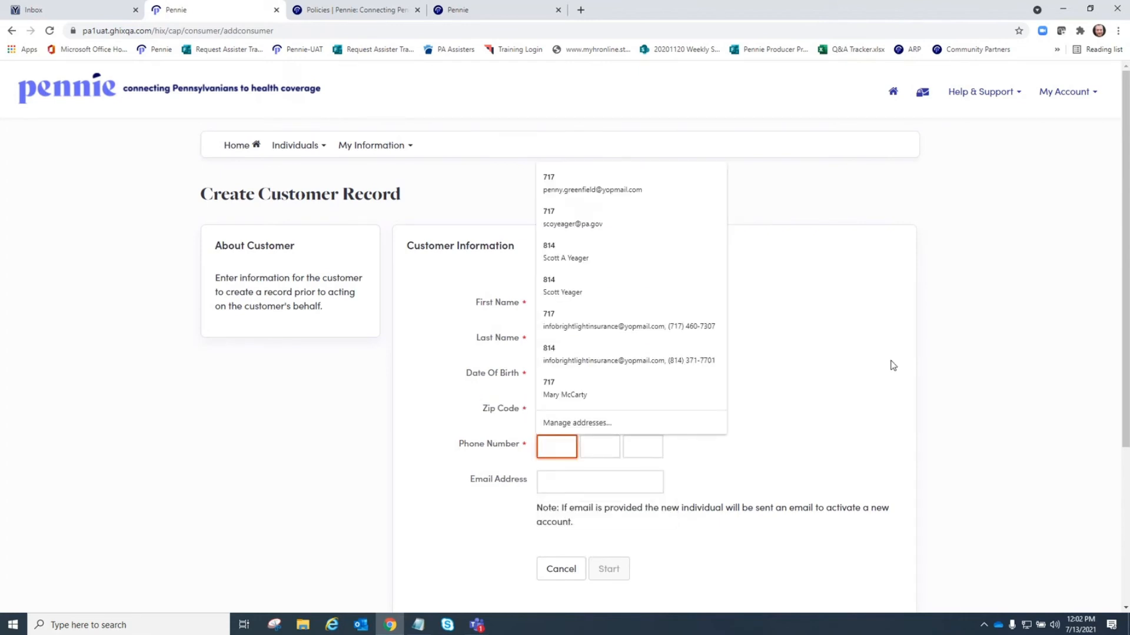
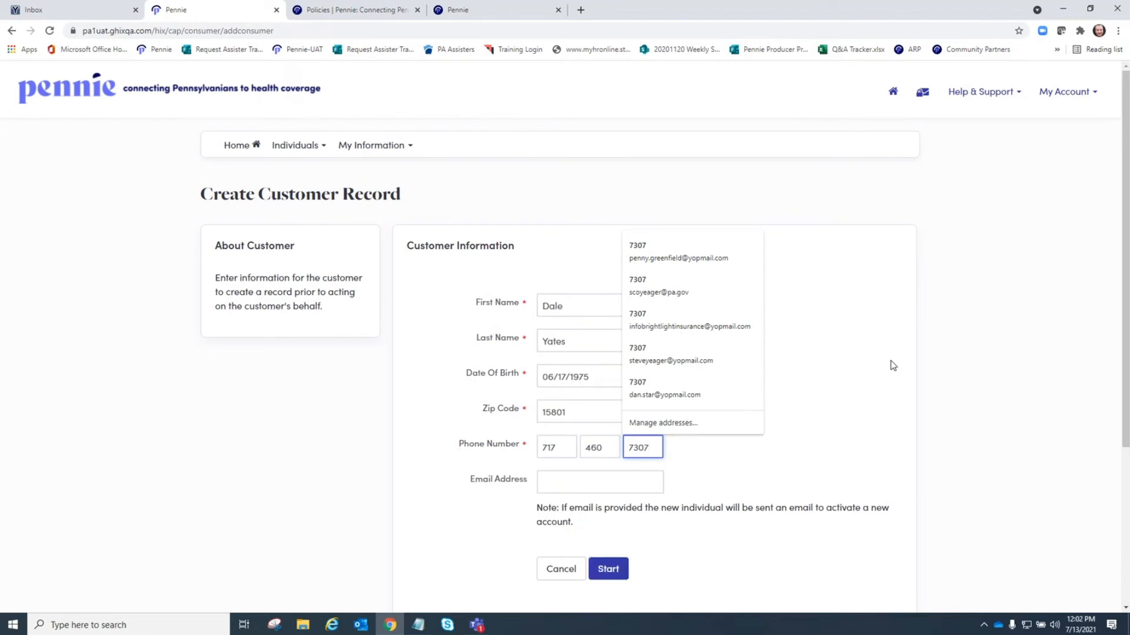
{"action": "left_click", "coordinate": [893, 365]}
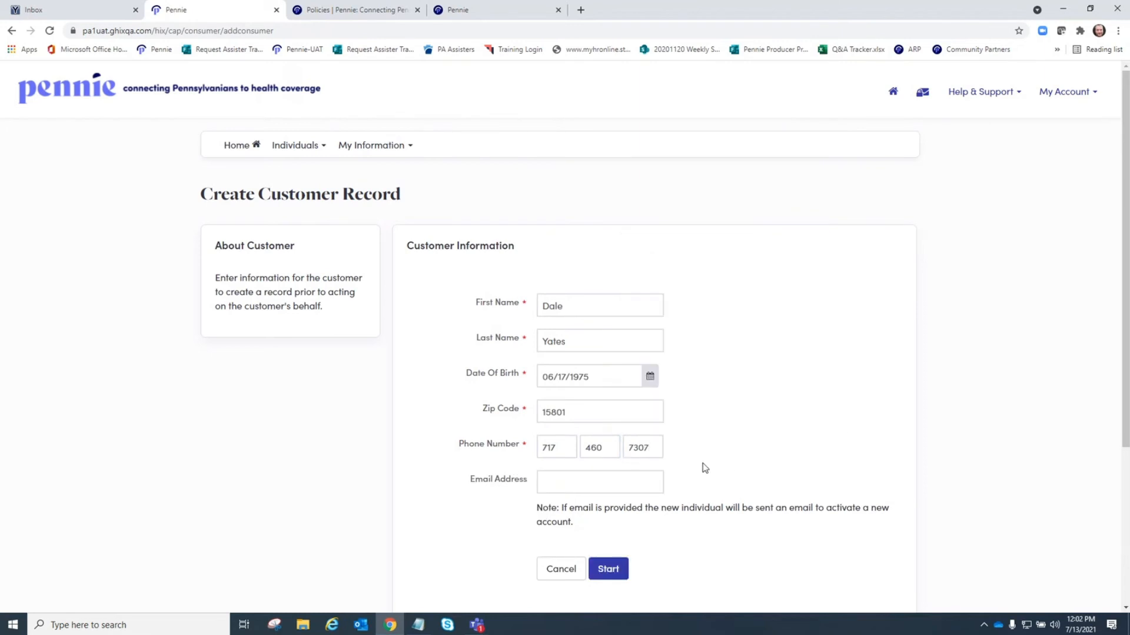
- Add the customer's e-mail address and submit the new customer record
{"action": "left_click", "coordinate": [566, 484]}
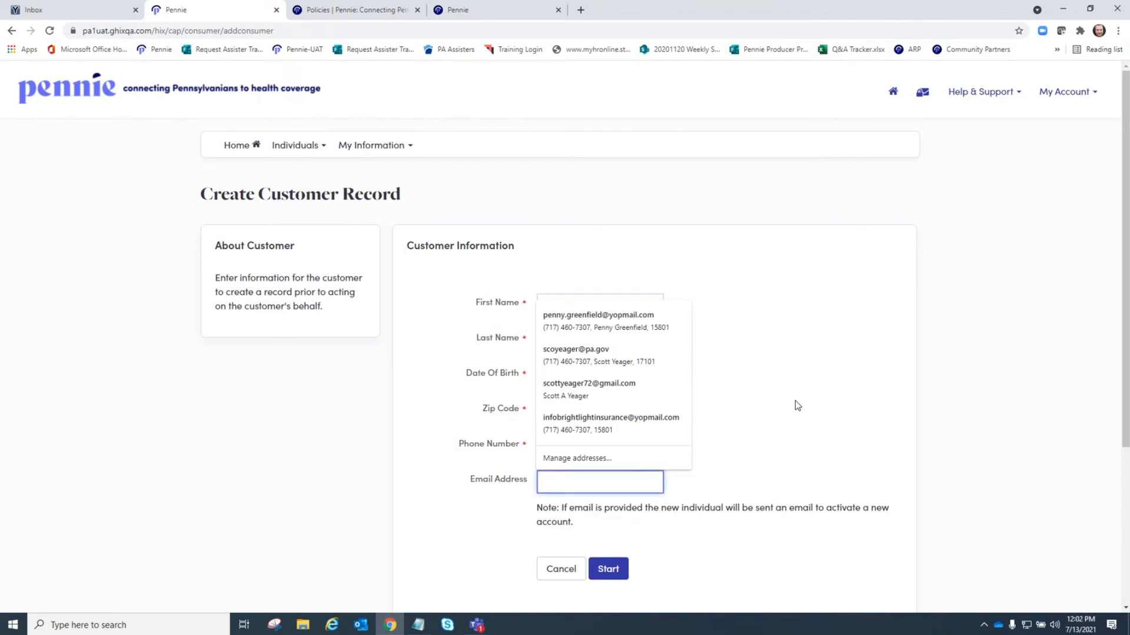
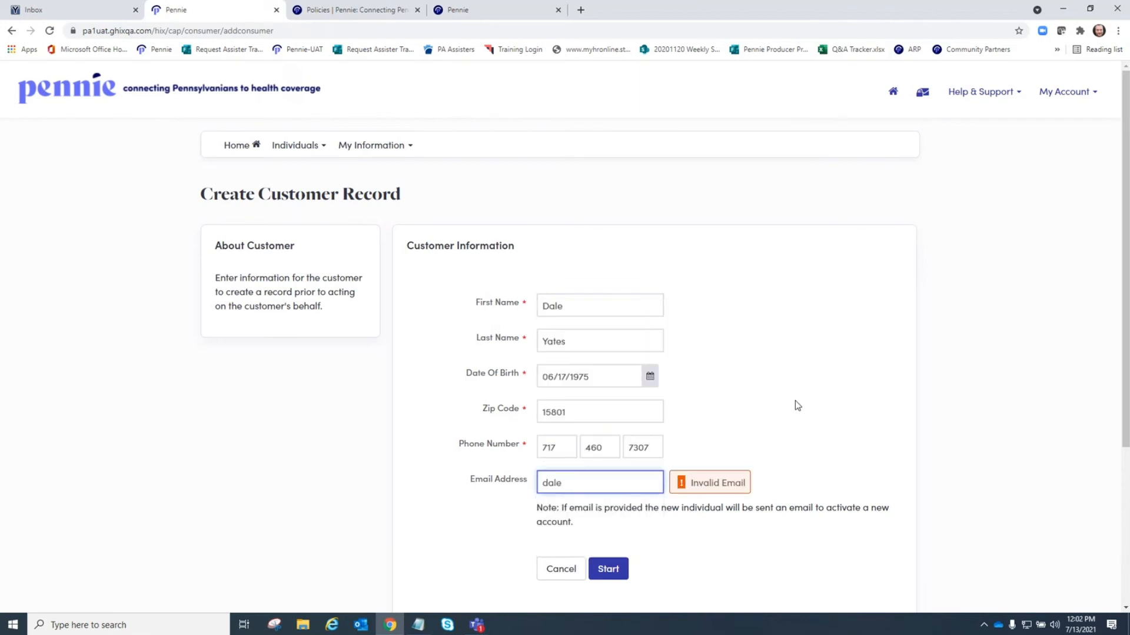
{"action": "left_click", "coordinate": [796, 401]}
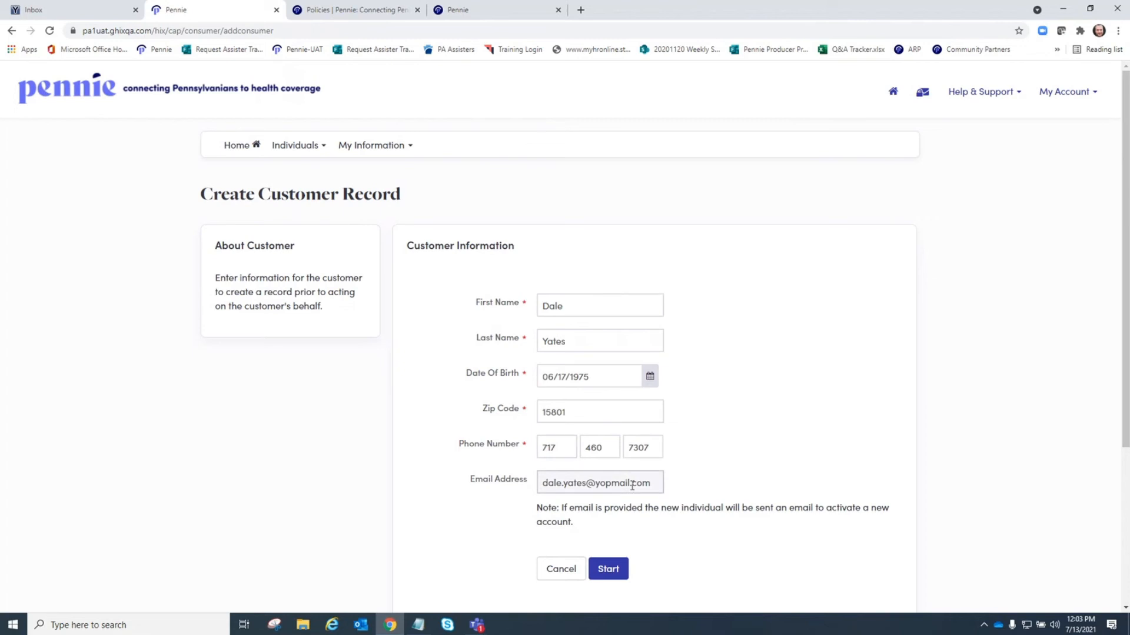
{"action": "left_click", "coordinate": [609, 569]}
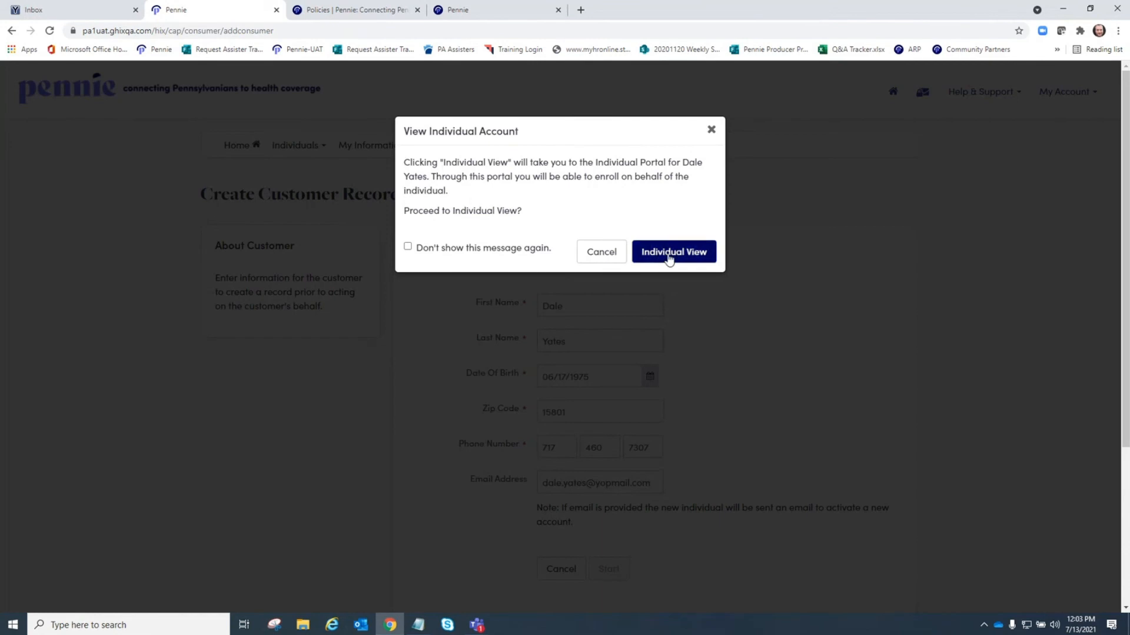
- Switch to the new customer's Individual View and check their linked agent and 2021 application status
{"action": "left_click", "coordinate": [669, 259]}
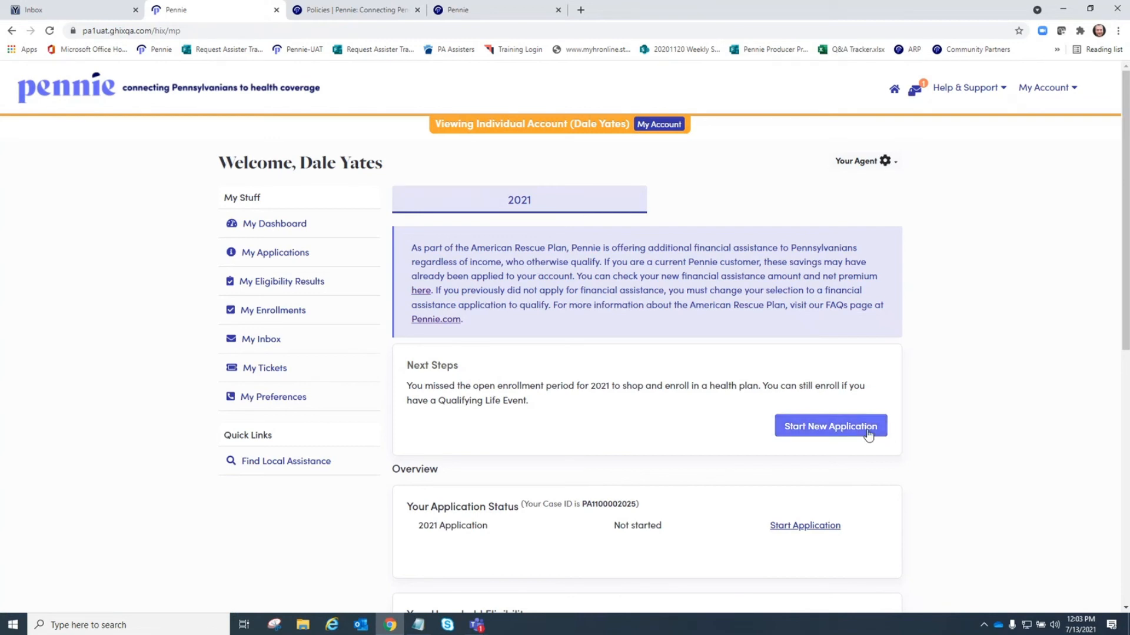
{"action": "scroll", "coordinate": [869, 465], "scroll_direction": "down", "scroll_amount": 3}
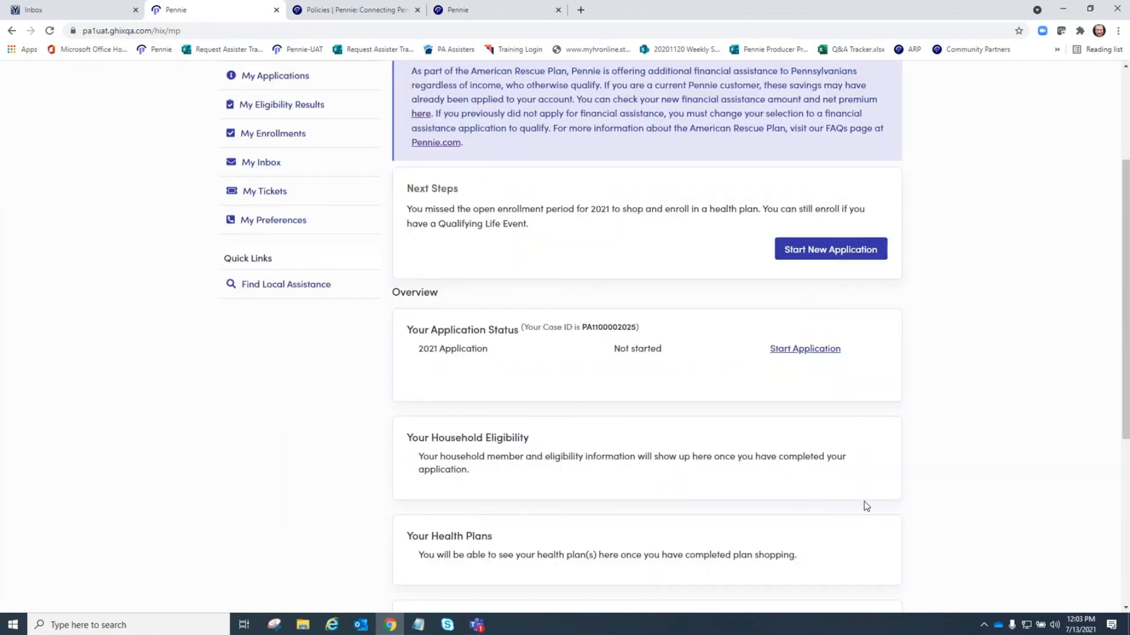
{"action": "scroll", "coordinate": [866, 506], "scroll_direction": "down", "scroll_amount": 3}
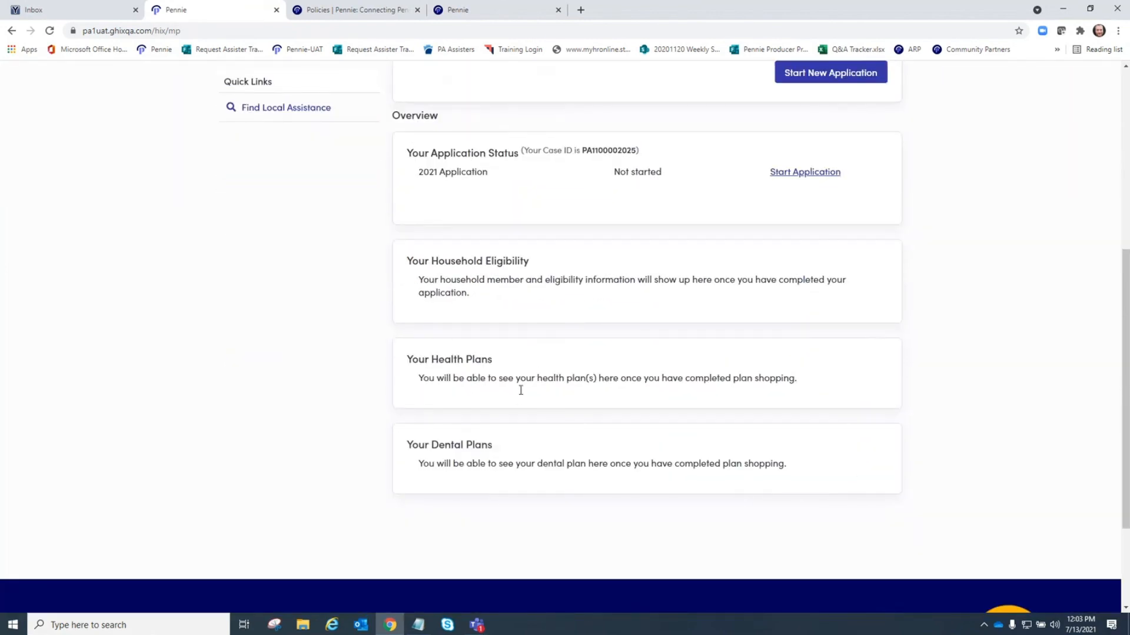
{"action": "scroll", "coordinate": [951, 428], "scroll_direction": "up", "scroll_amount": 6}
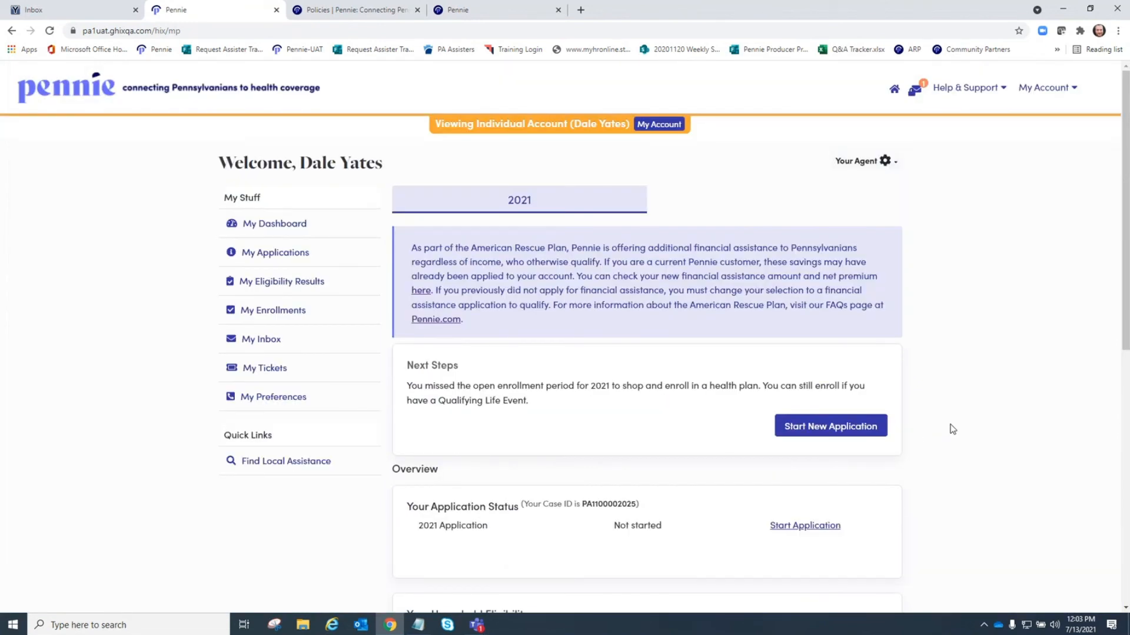
{"action": "left_click", "coordinate": [892, 166]}
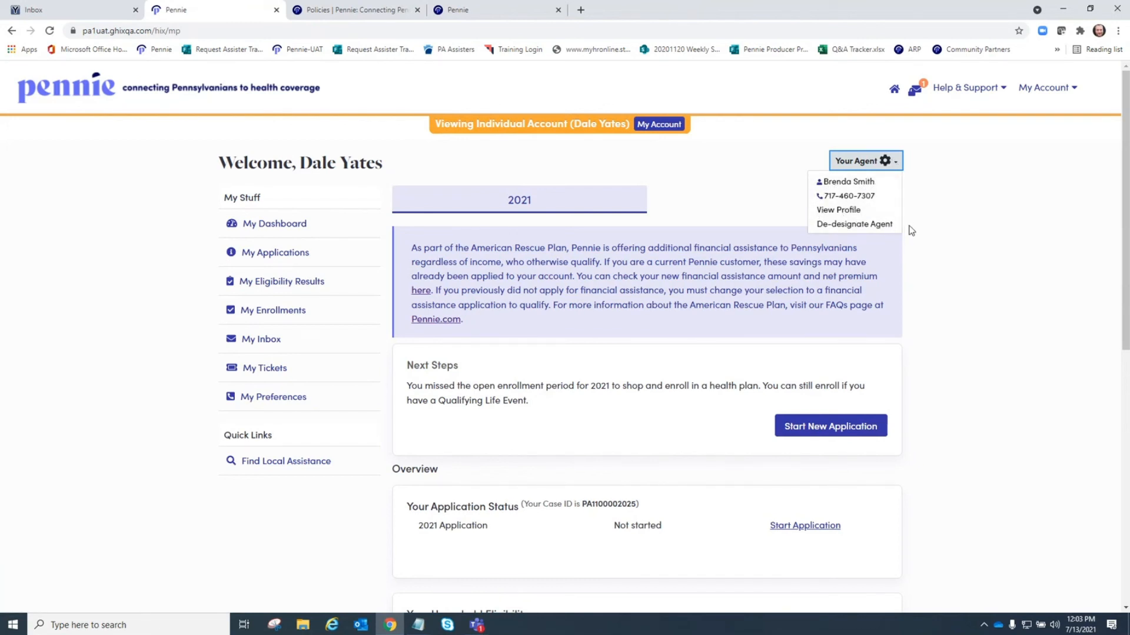
{"action": "left_click", "coordinate": [956, 229]}
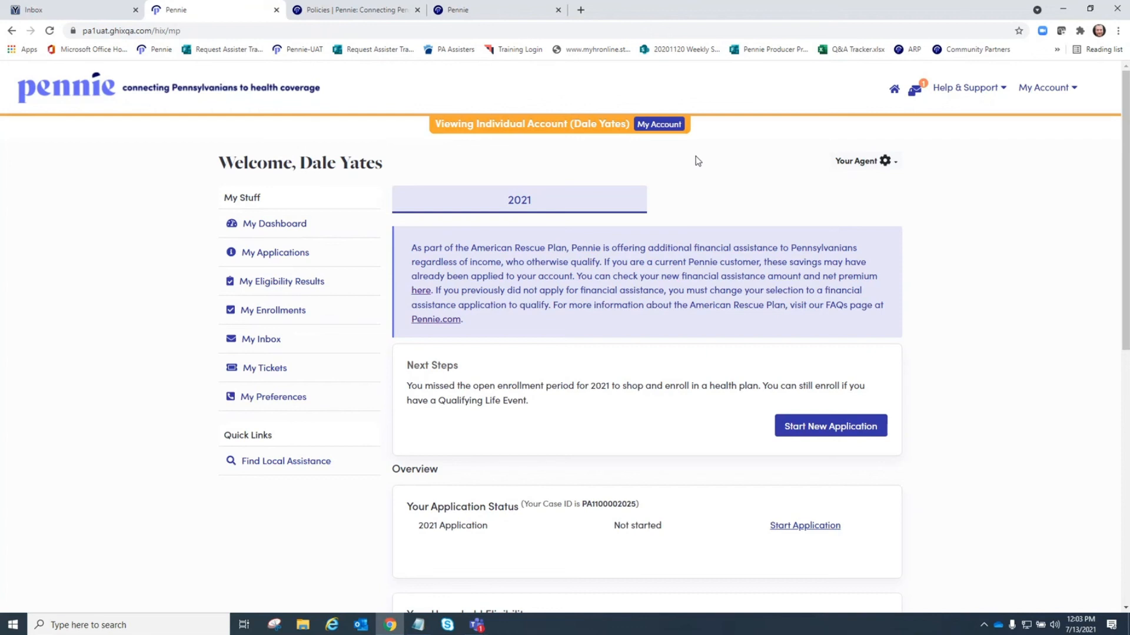
- Return to the agent's dashboard and list the Active Individuals
{"action": "left_click", "coordinate": [667, 130]}
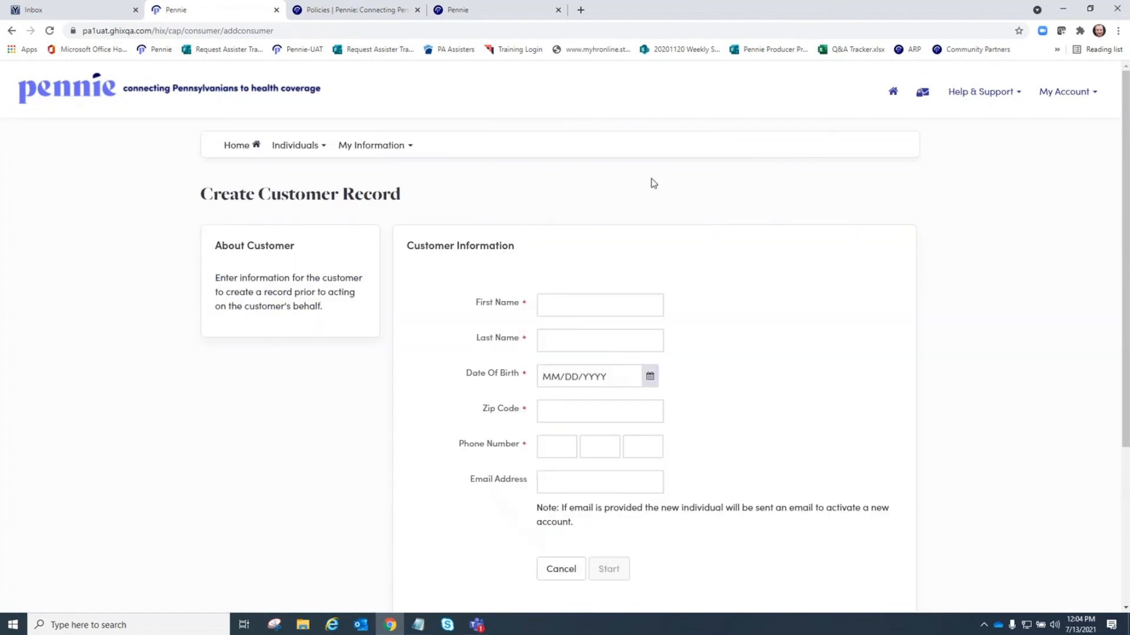
{"action": "left_click", "coordinate": [232, 145]}
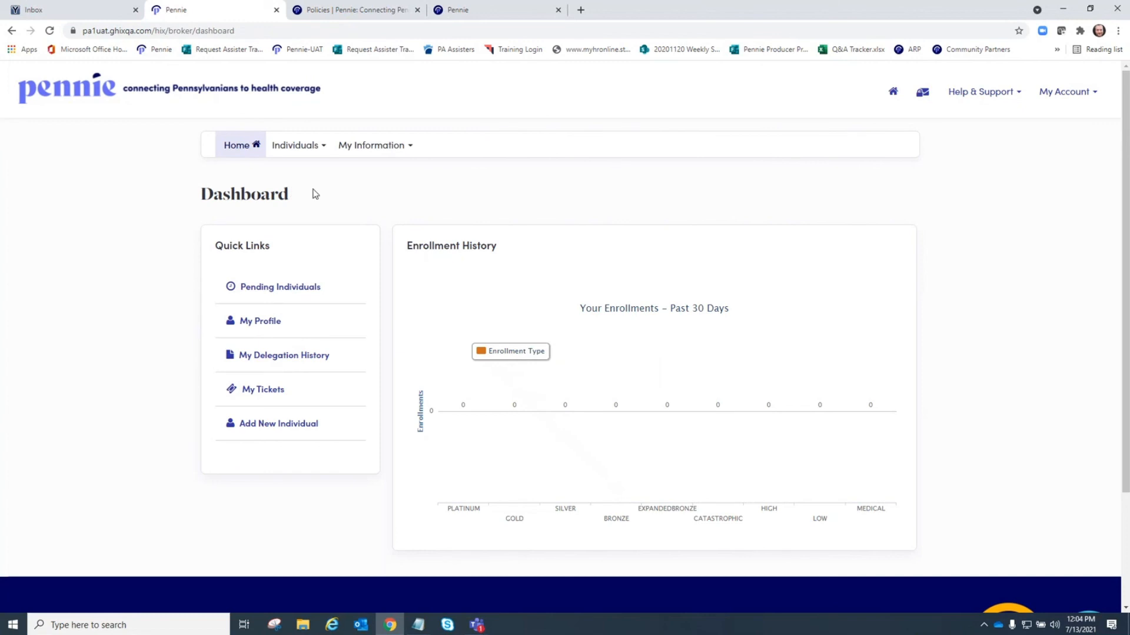
{"action": "left_click", "coordinate": [323, 151]}
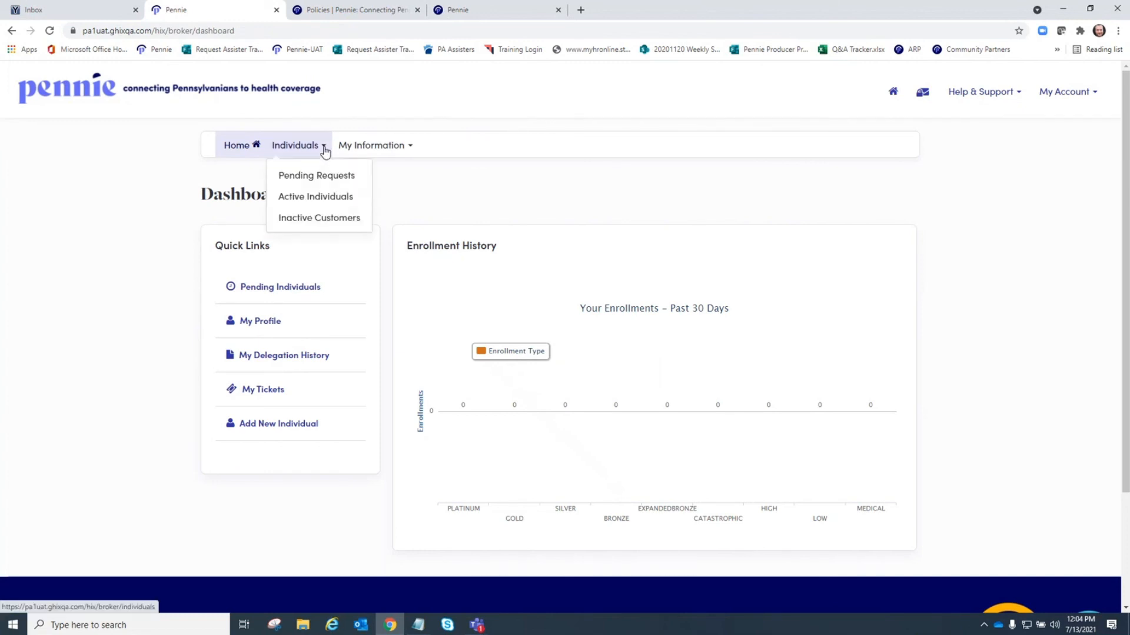
{"action": "left_click", "coordinate": [317, 198]}
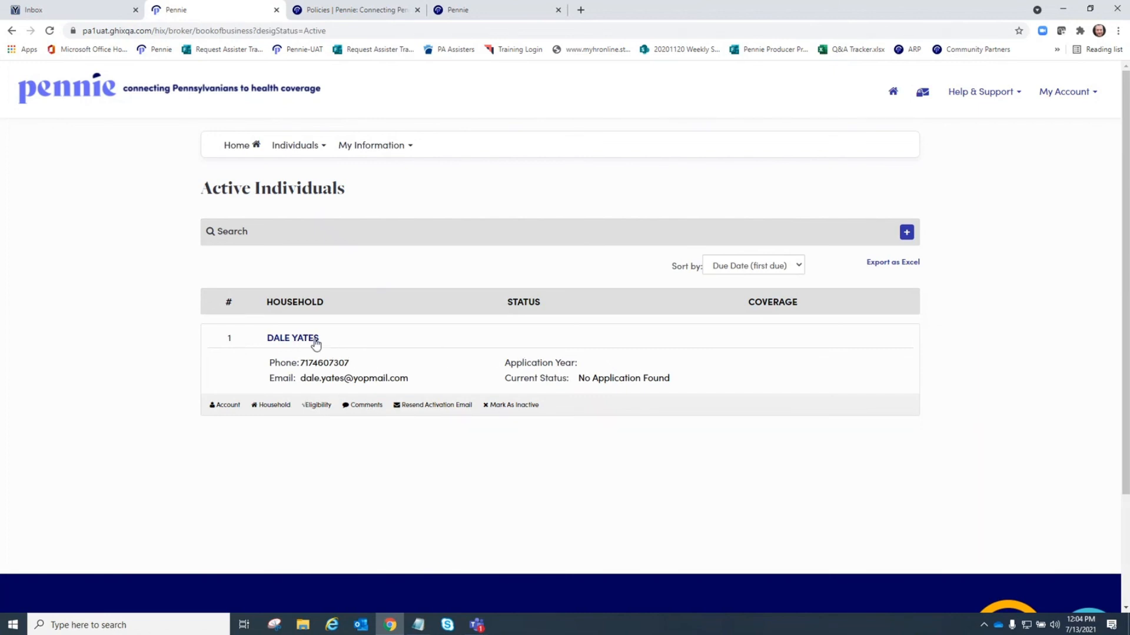
- Open the new customer's household in Individual View, then switch back to the agent dashboard
{"action": "left_click", "coordinate": [315, 339]}
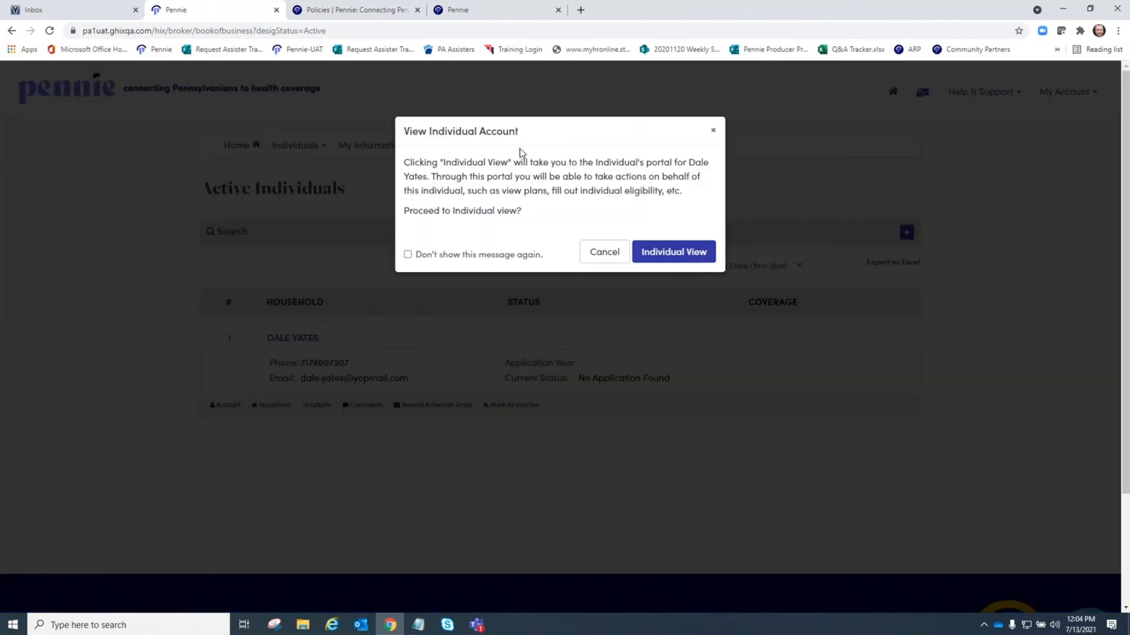
{"action": "left_click", "coordinate": [672, 253]}
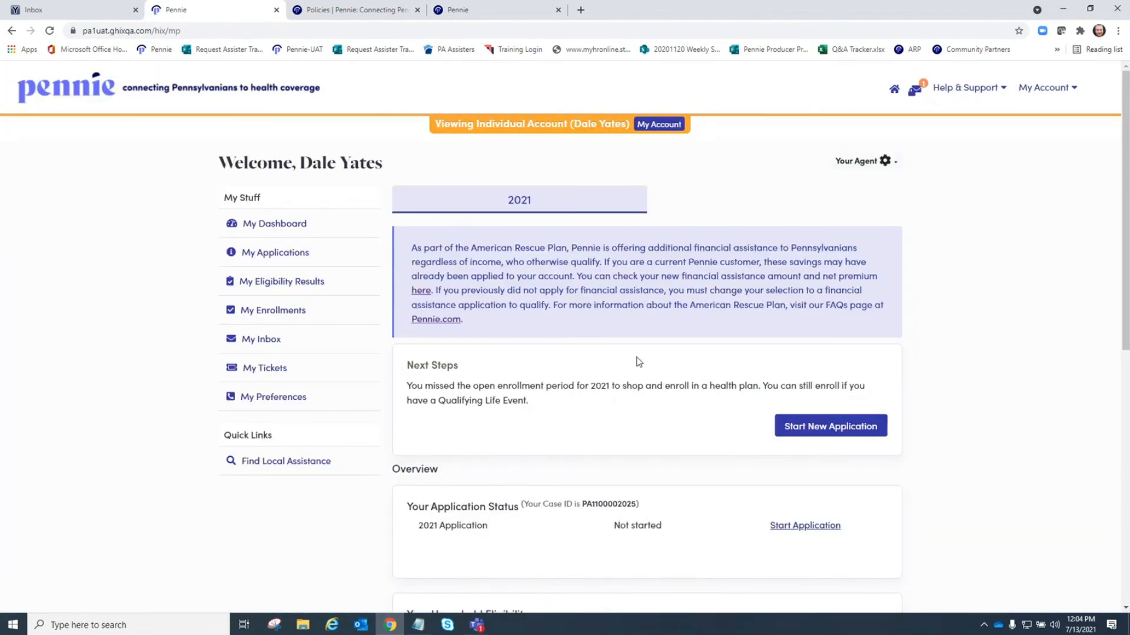
{"action": "left_click", "coordinate": [676, 126]}
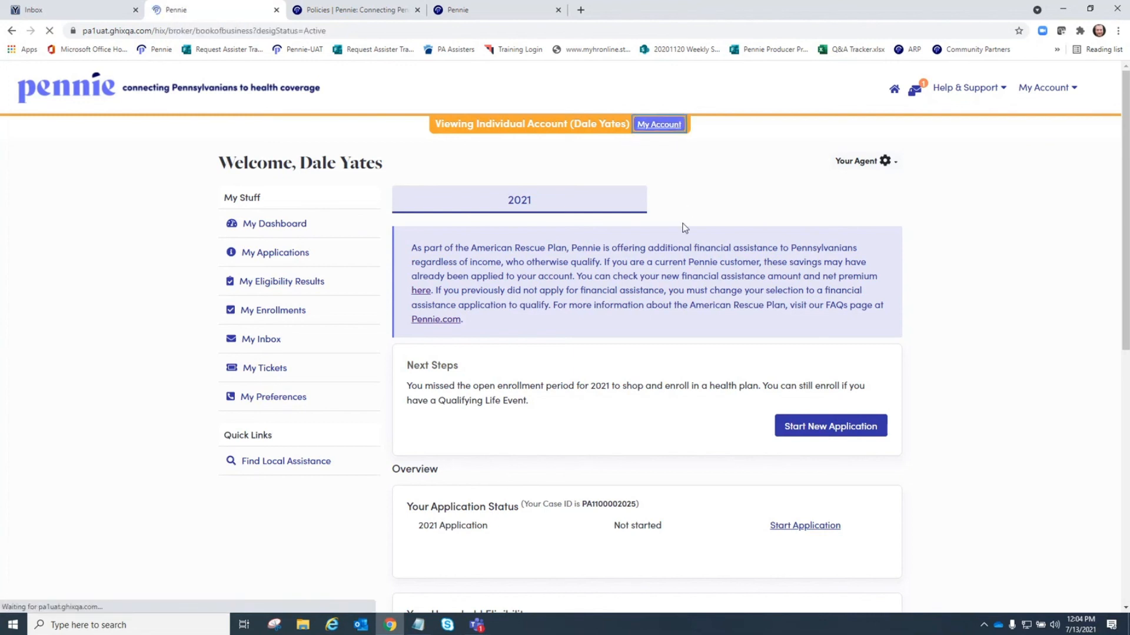
{"action": "left_click", "coordinate": [233, 144]}
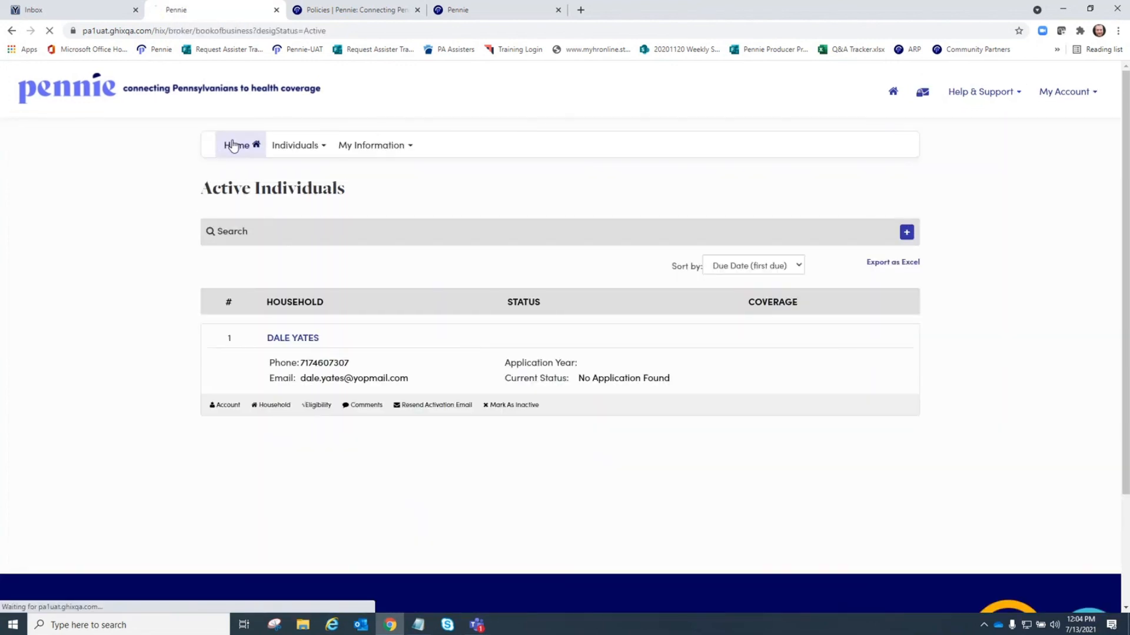
- Confirm Pending Requests shows 0 customers, then return to the agent Dashboard
{"action": "left_click", "coordinate": [314, 146]}
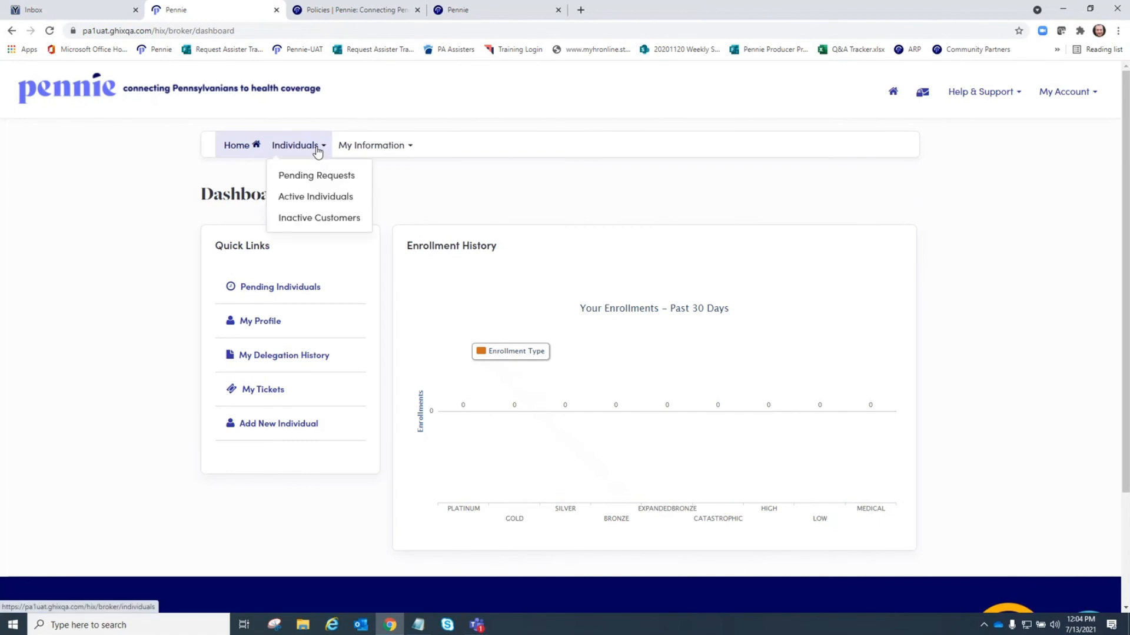
{"action": "left_click", "coordinate": [322, 182]}
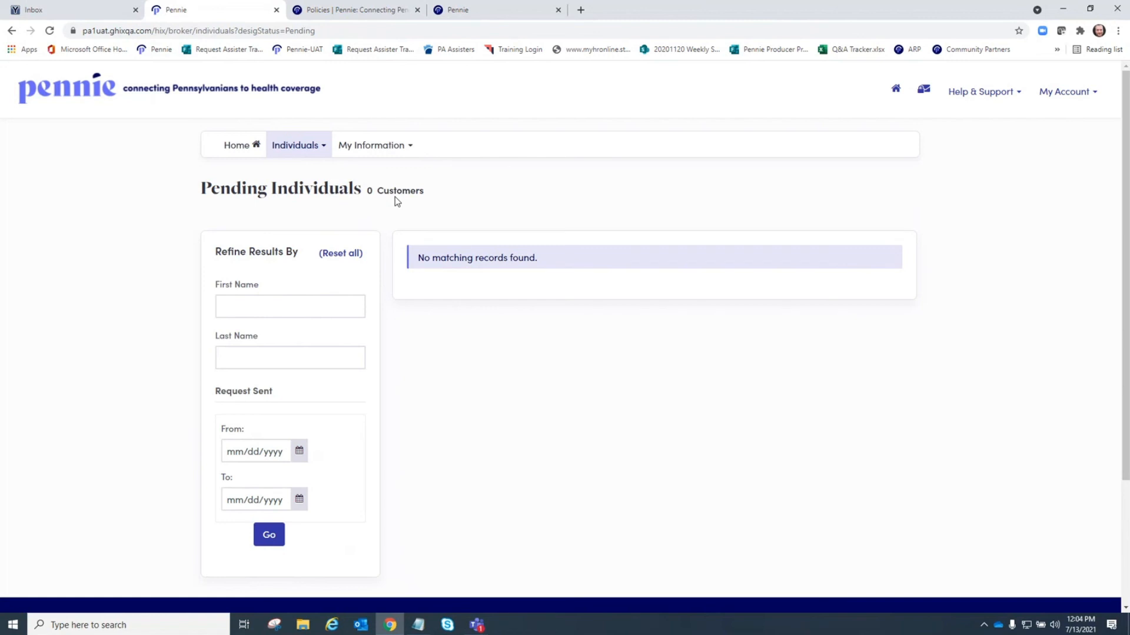
{"action": "left_click", "coordinate": [237, 147]}
{"action": "left_click", "coordinate": [378, 154]}
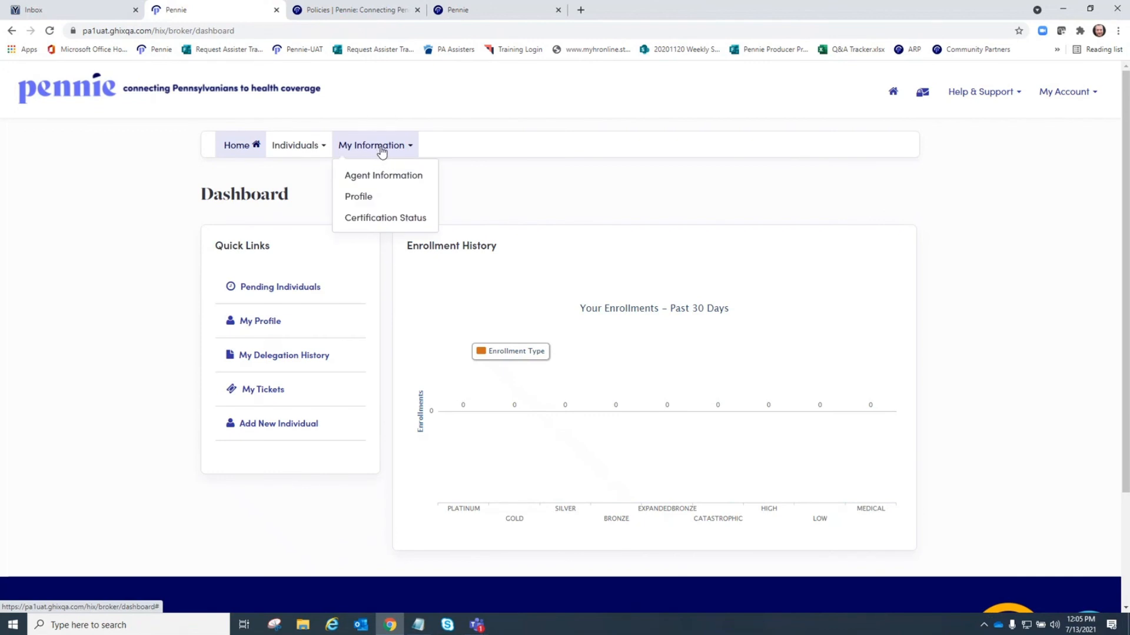
- Read through the agent's Agent Information page
{"action": "left_click", "coordinate": [399, 179]}
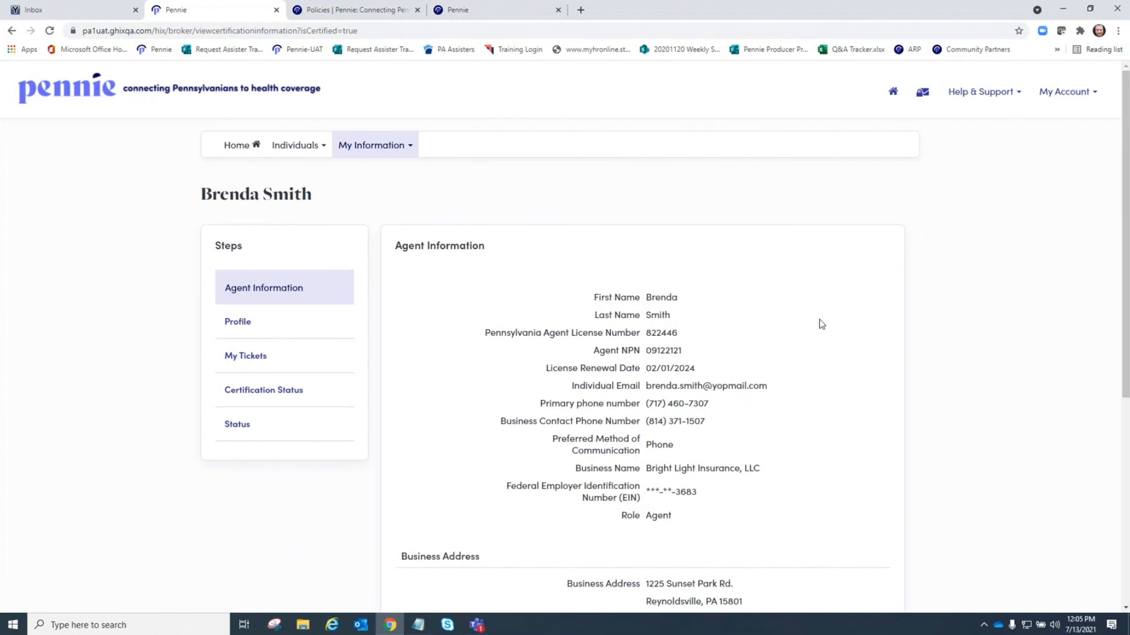
{"action": "scroll", "coordinate": [806, 377], "scroll_direction": "down", "scroll_amount": 2}
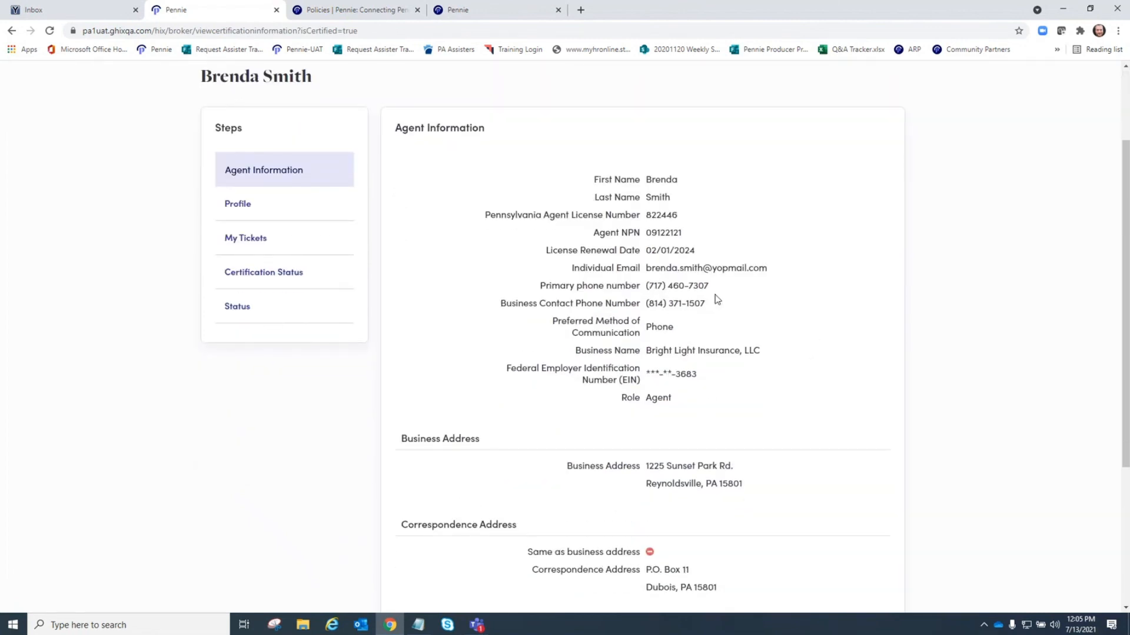
{"action": "scroll", "coordinate": [754, 401], "scroll_direction": "down", "scroll_amount": 3}
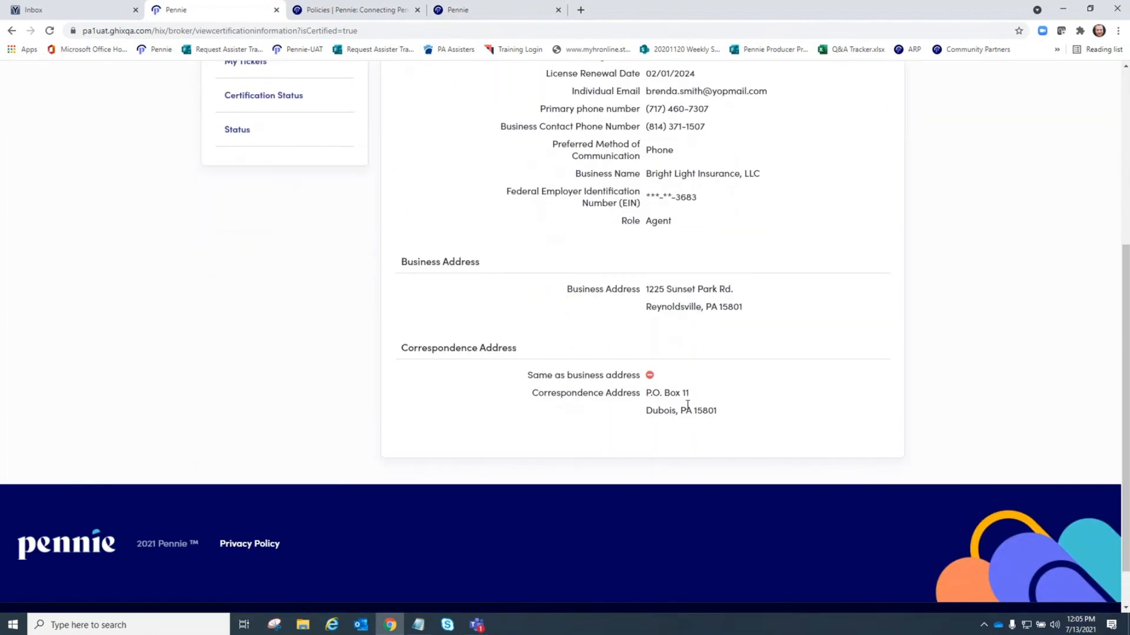
{"action": "scroll", "coordinate": [783, 415], "scroll_direction": "up", "scroll_amount": 2}
{"action": "scroll", "coordinate": [783, 410], "scroll_direction": "up", "scroll_amount": 1}
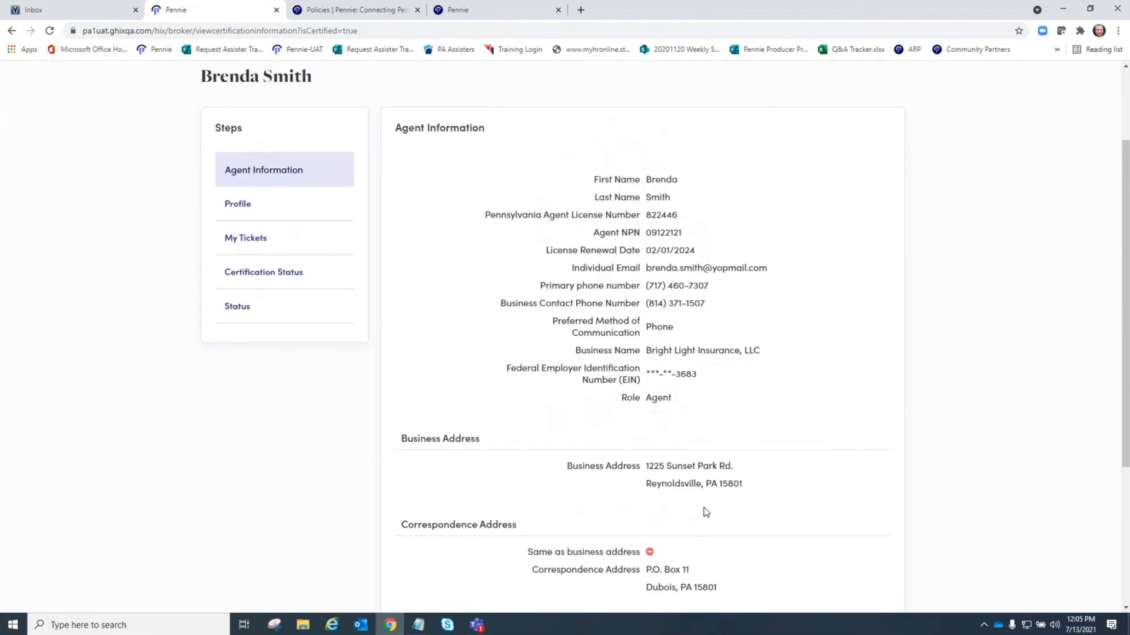
- View the agent's public Profile, then check My Tickets shows an empty Ticket History
{"action": "left_click", "coordinate": [230, 206]}
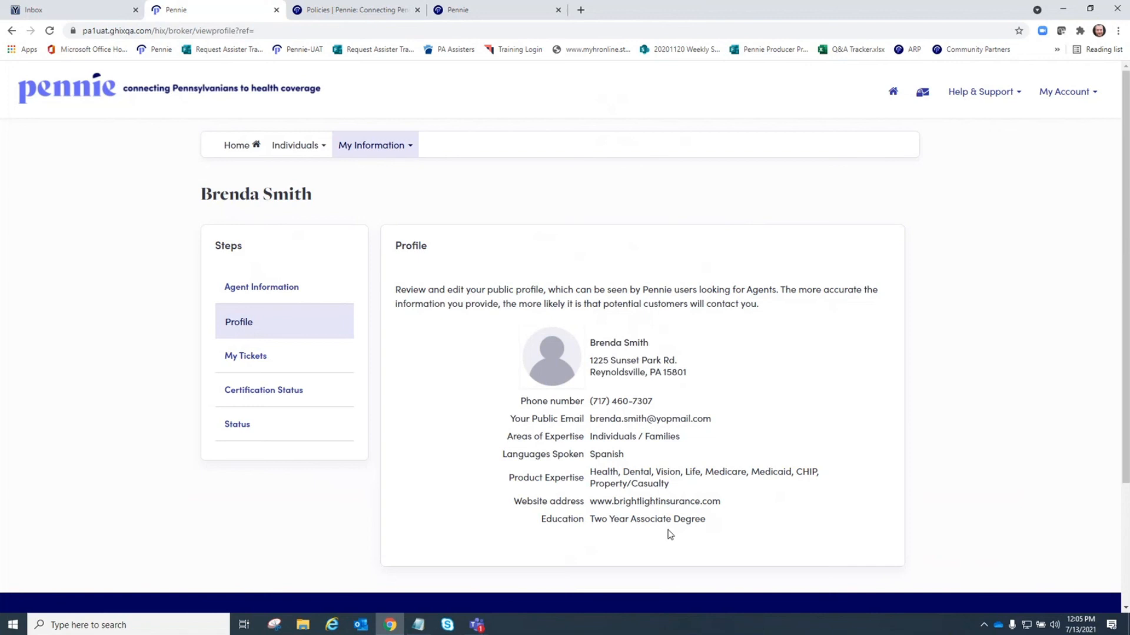
{"action": "left_click", "coordinate": [276, 296]}
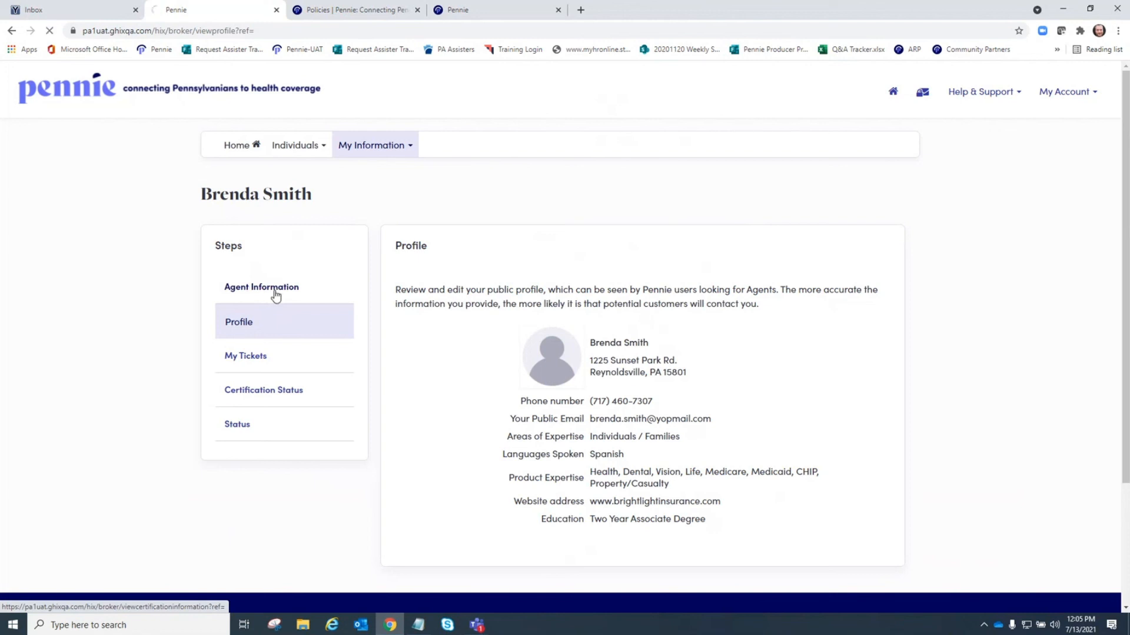
{"action": "left_click", "coordinate": [245, 324]}
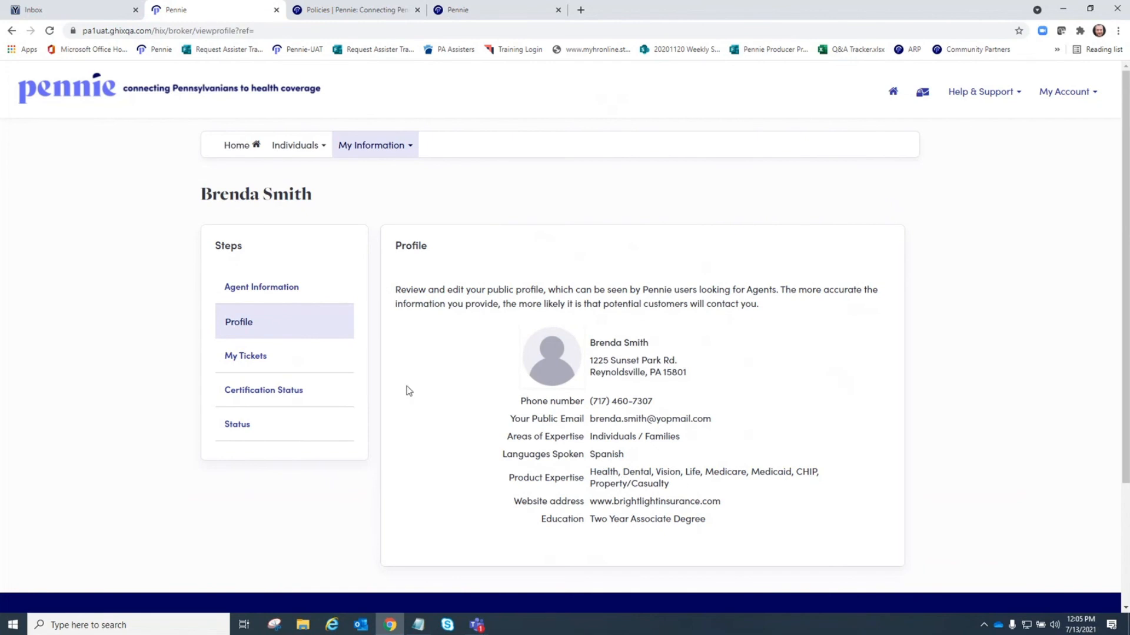
{"action": "left_click", "coordinate": [254, 356]}
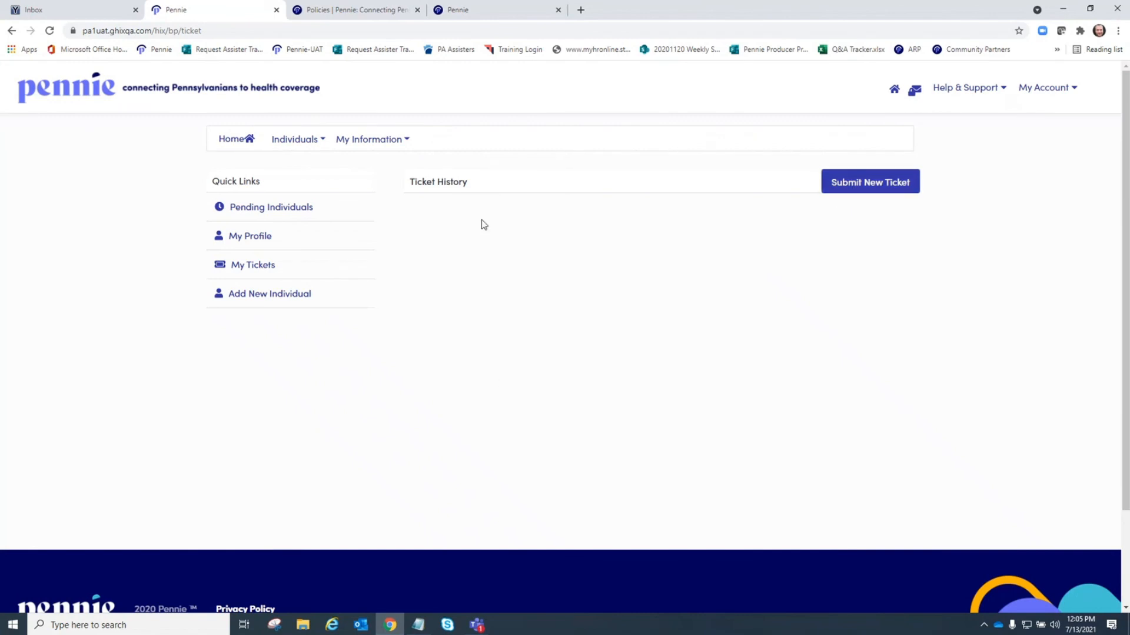
- Verify the agent's certification is Certified and account status Active, then go Home
{"action": "left_click", "coordinate": [373, 141]}
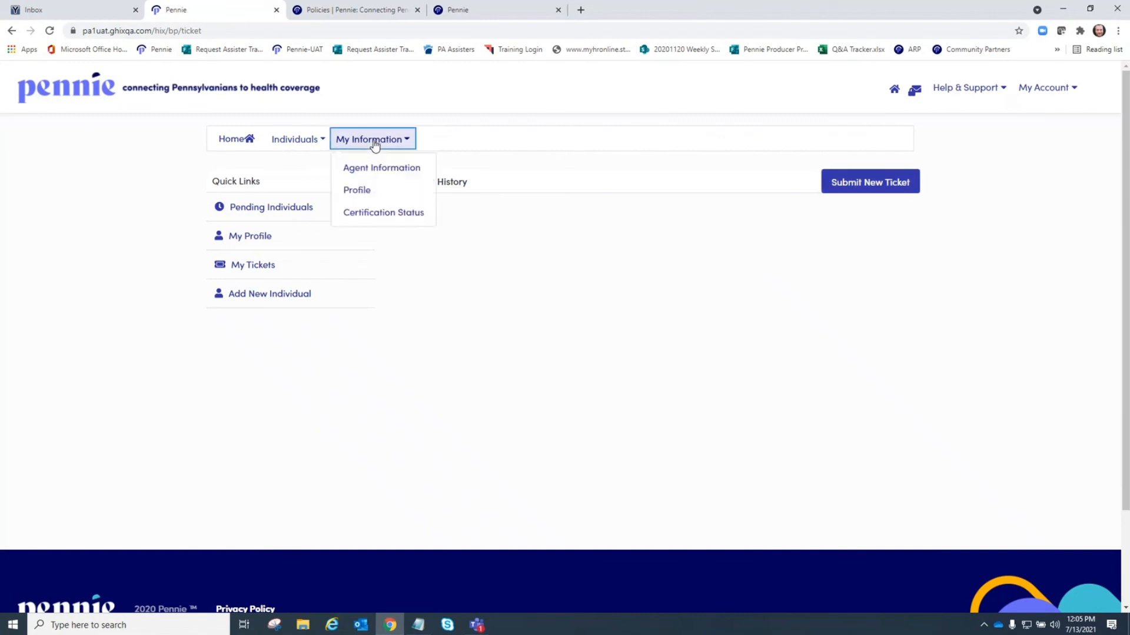
{"action": "left_click", "coordinate": [375, 168]}
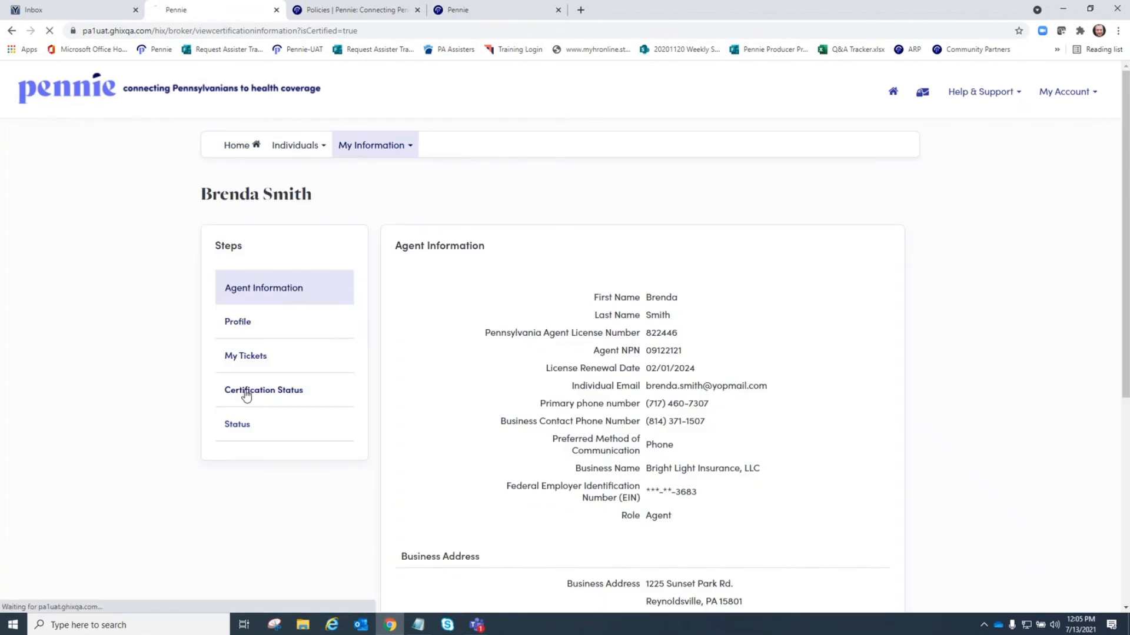
{"action": "left_click", "coordinate": [246, 392]}
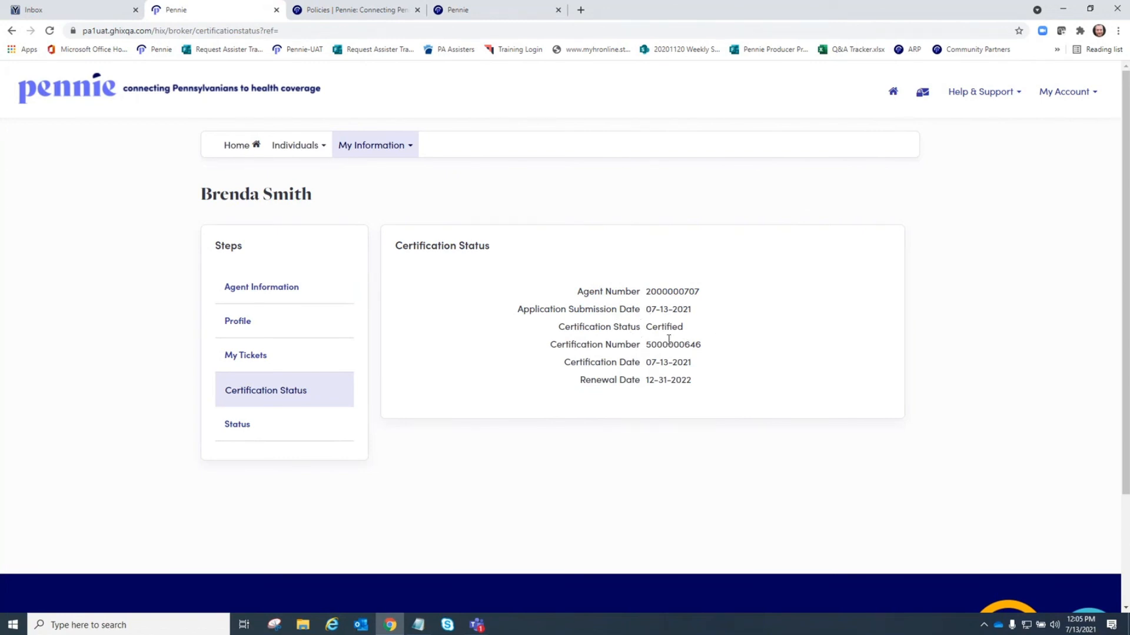
{"action": "left_click", "coordinate": [238, 427]}
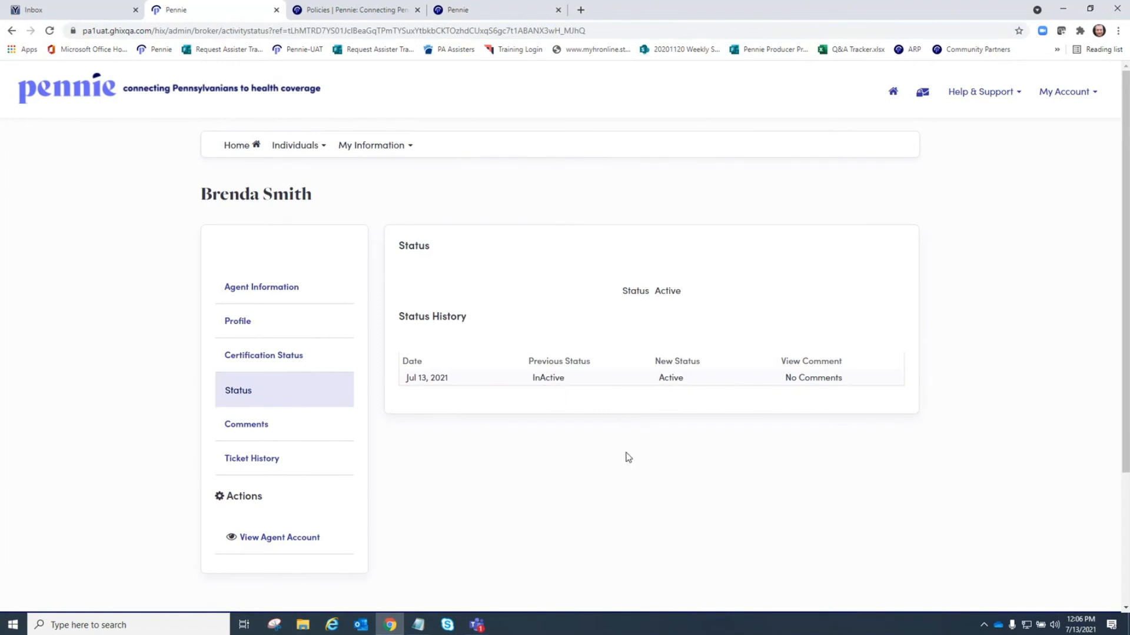
{"action": "left_click", "coordinate": [257, 150]}
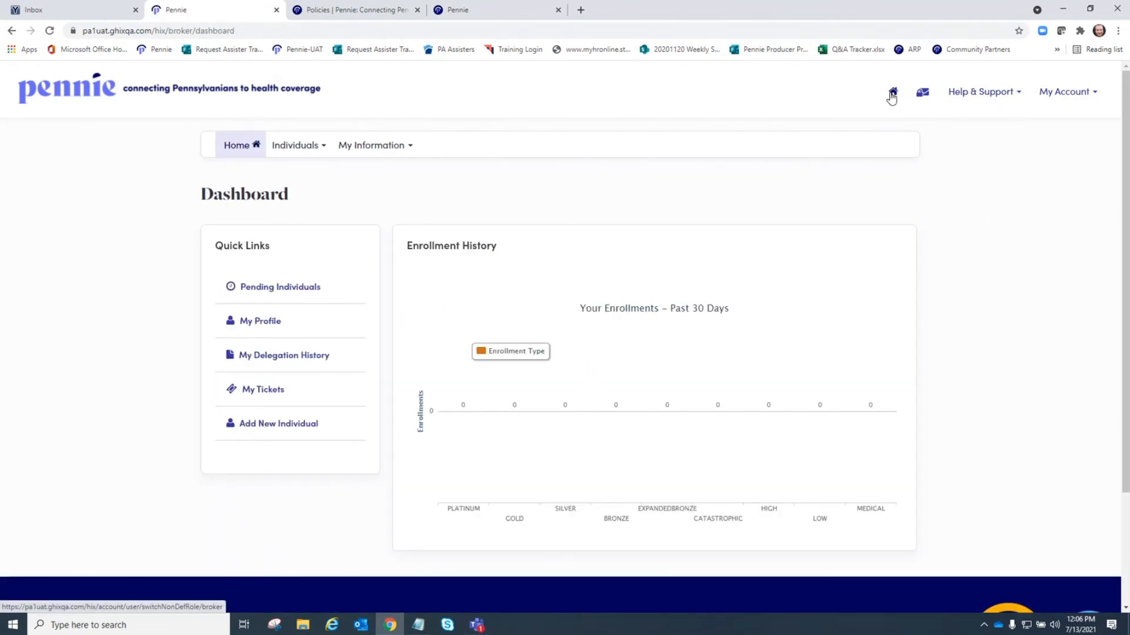
{"action": "left_click", "coordinate": [922, 94]}
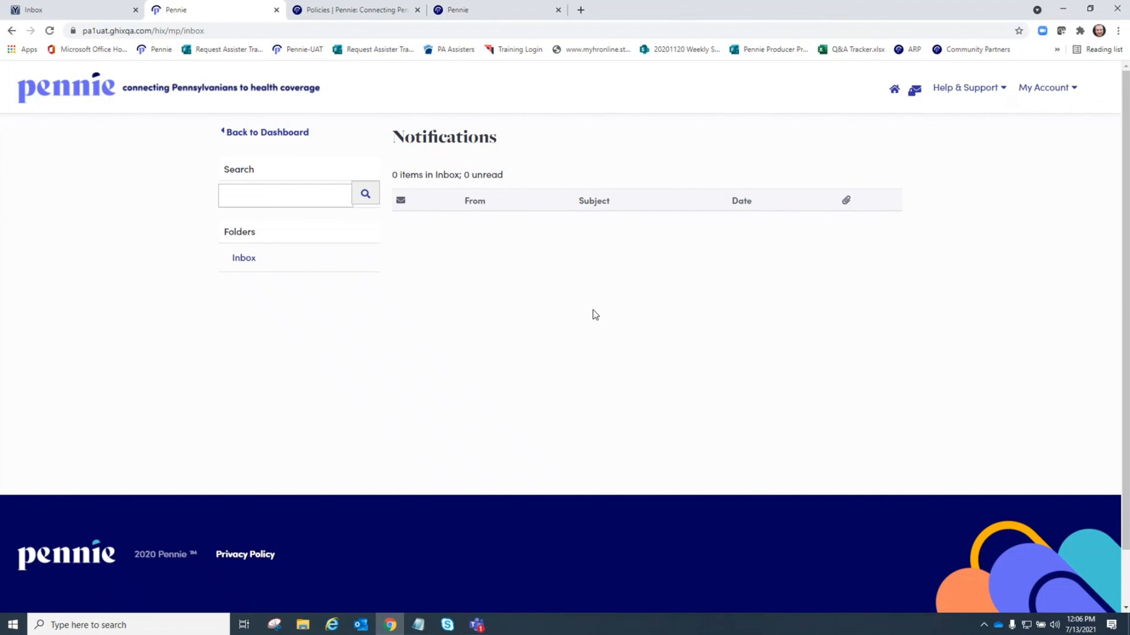
{"action": "left_click", "coordinate": [976, 91]}
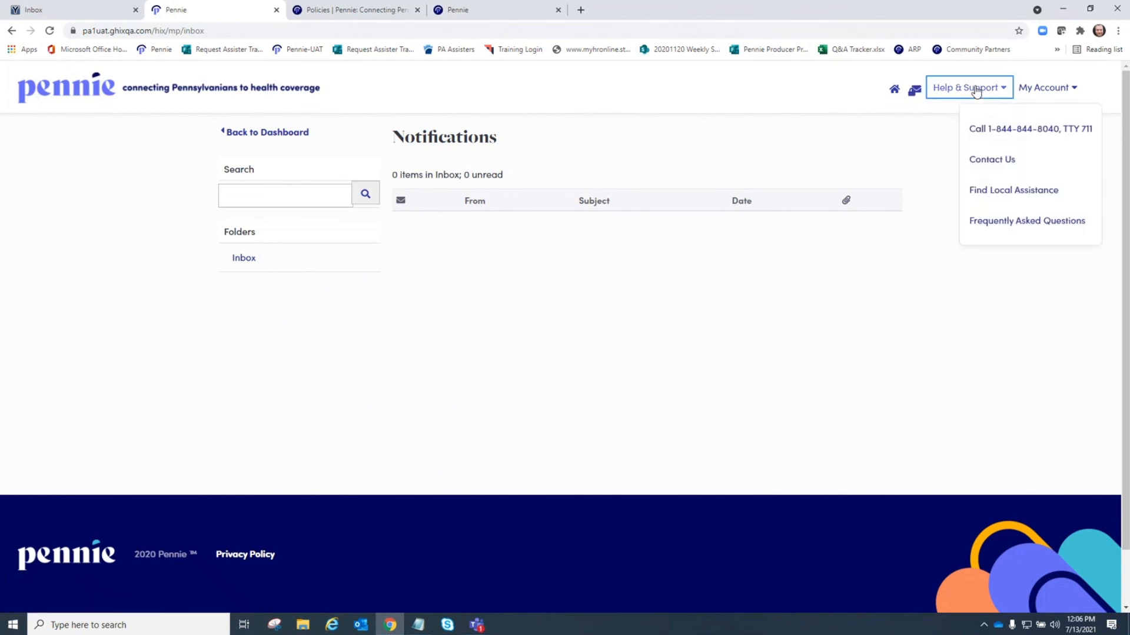
{"action": "left_click", "coordinate": [894, 88]}
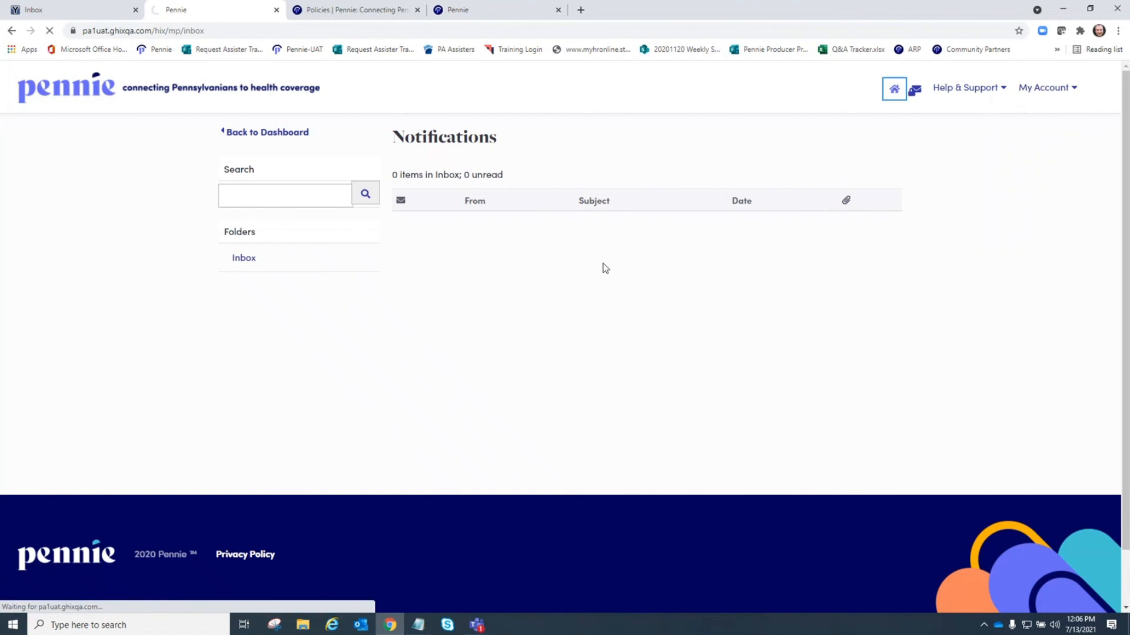